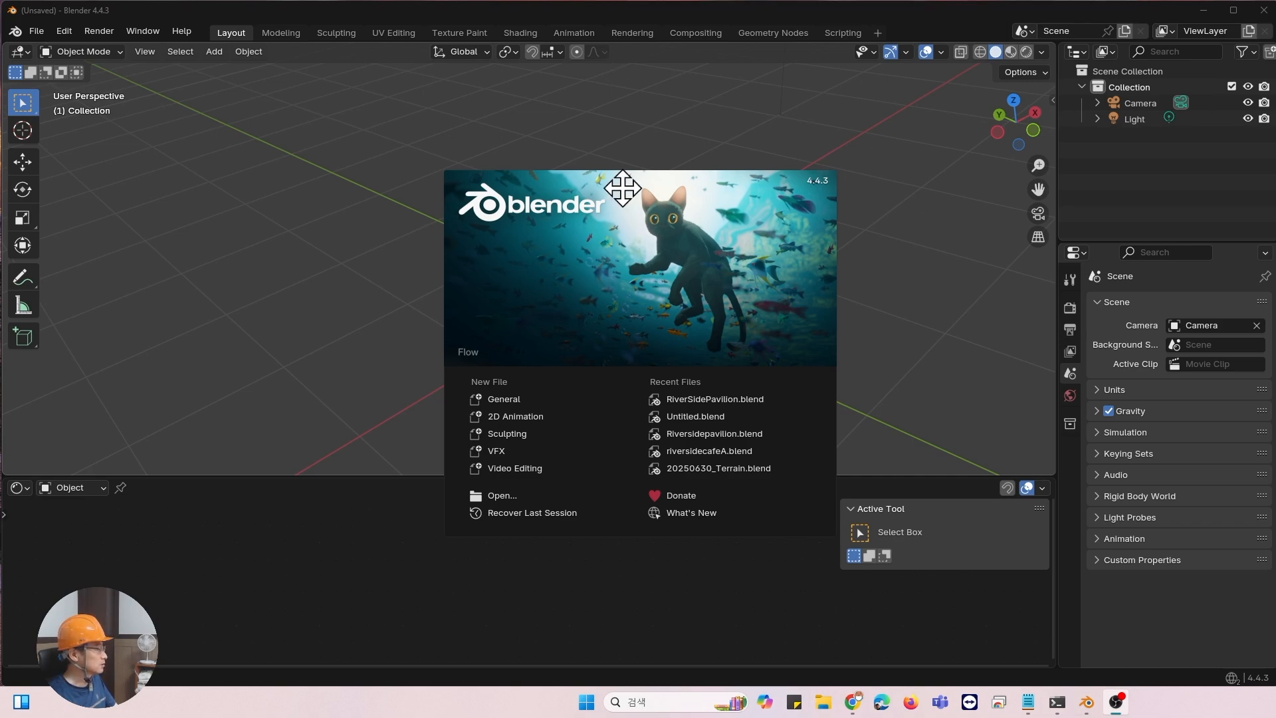
Reposition the splash screen and start a new General file from it.
left_click_drag(621, 185, 572, 157)
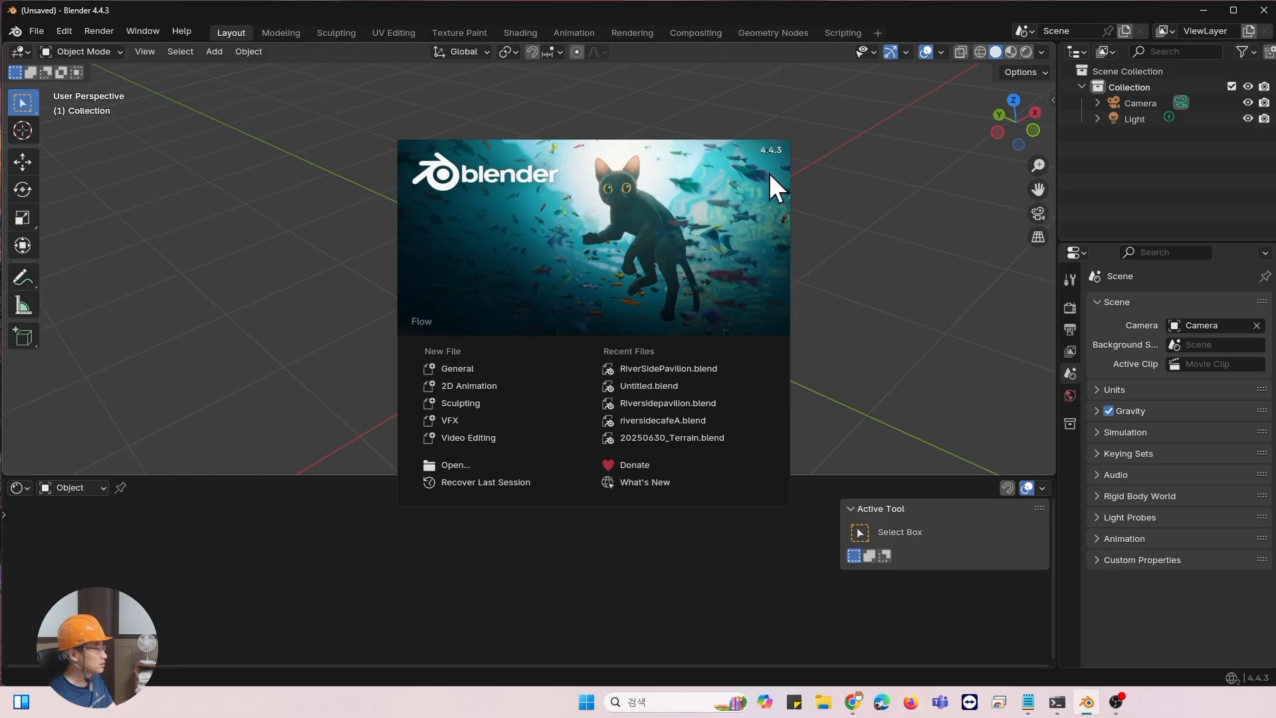
left_click_drag(621, 162, 615, 136)
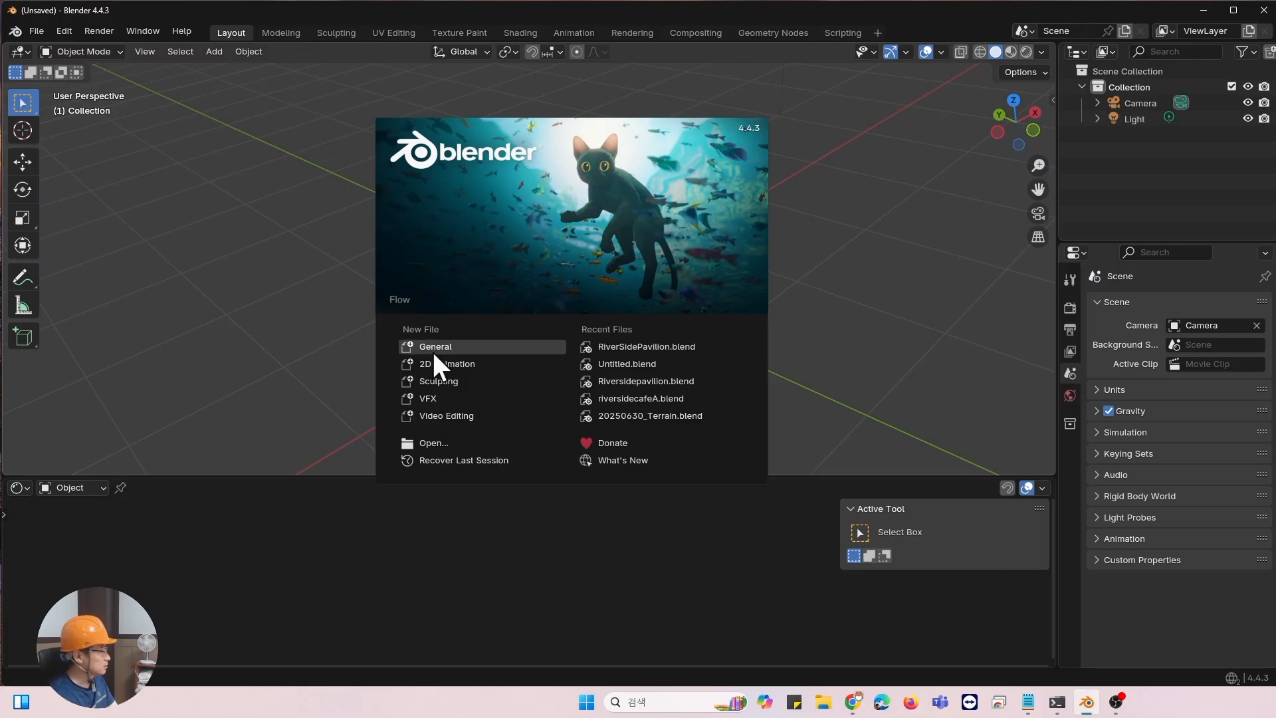
left_click_drag(473, 133, 458, 115)
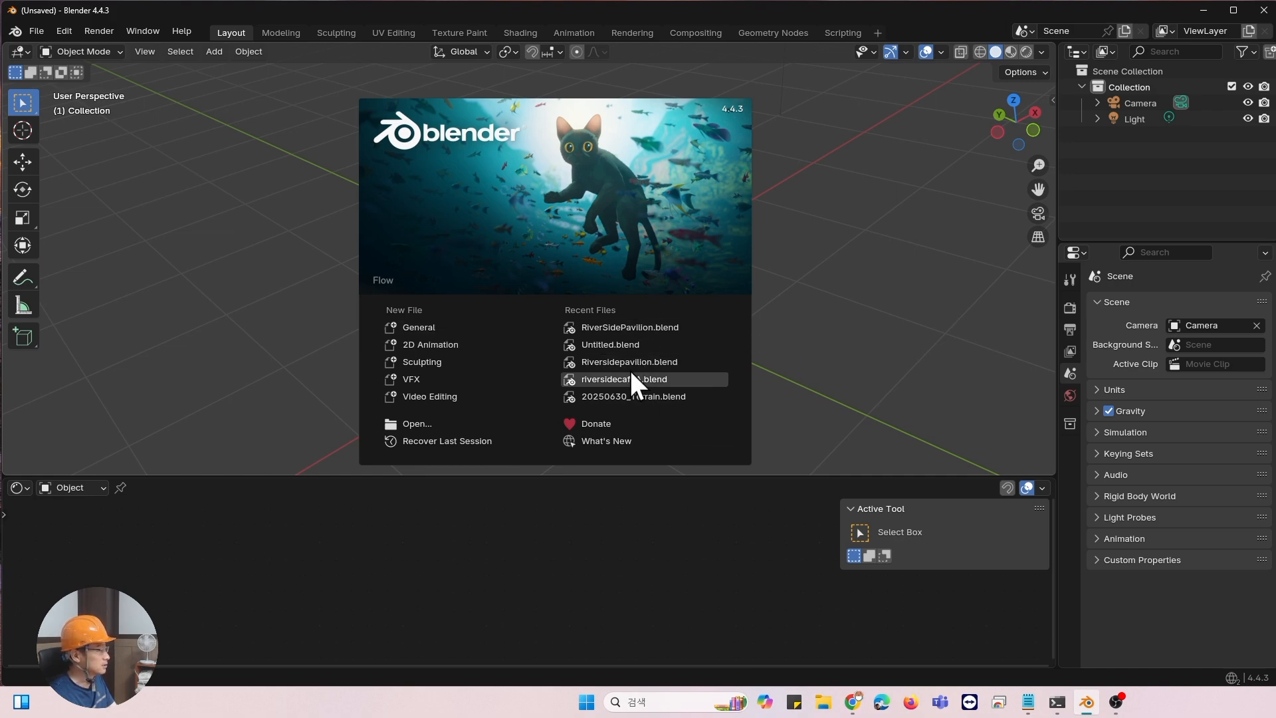
left_click(428, 327)
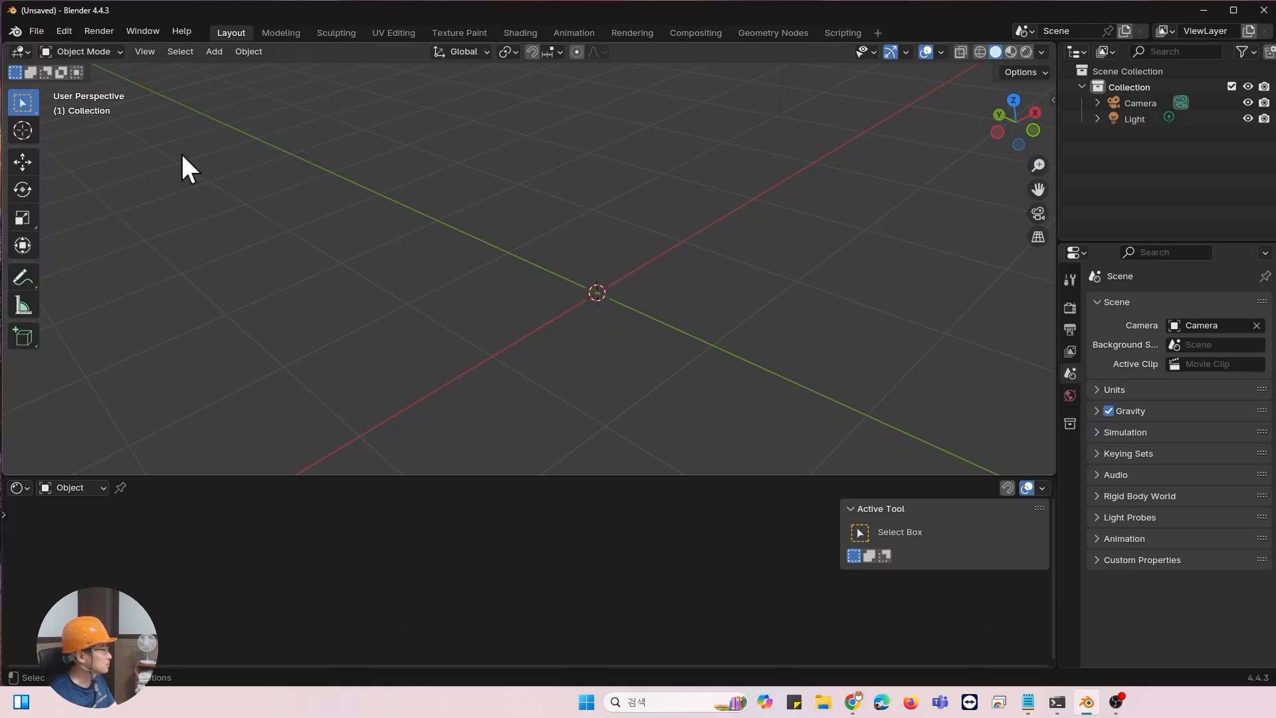
left_click(35, 32)
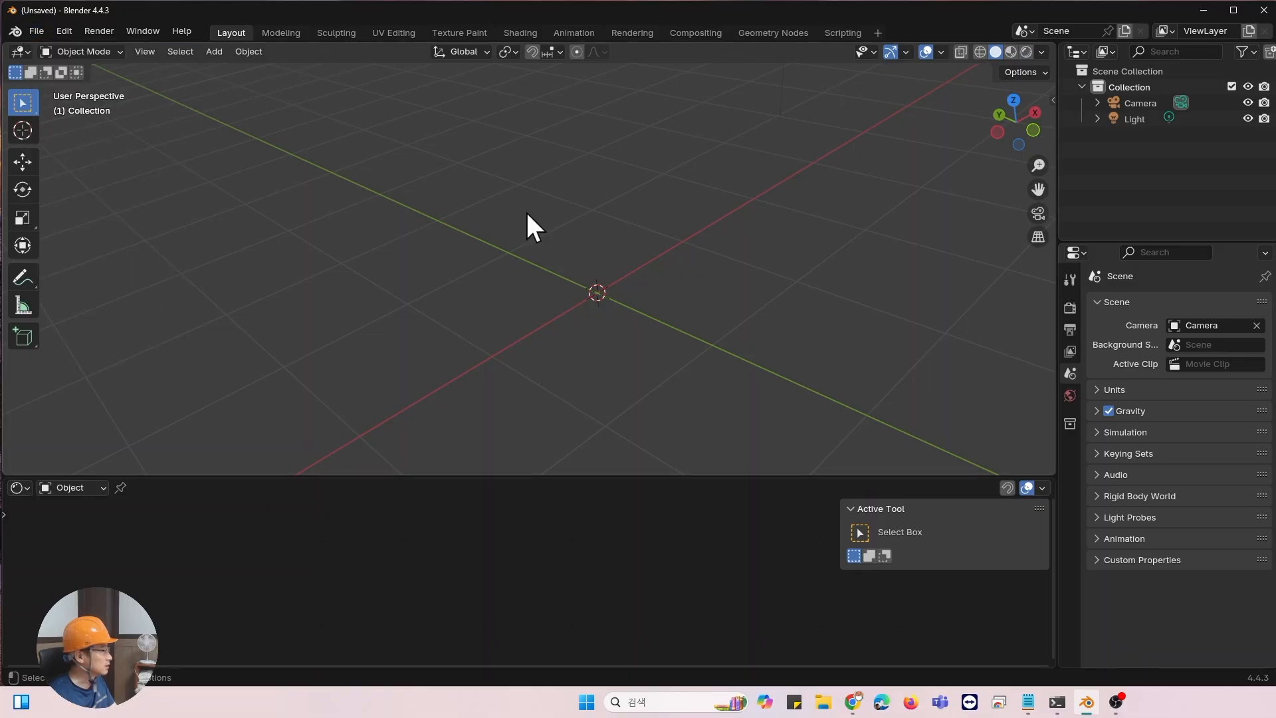
Widen the Outliner and Properties editors and split the 3D viewport vertically into two side-by-side areas.
left_click_drag(1057, 206, 810, 205)
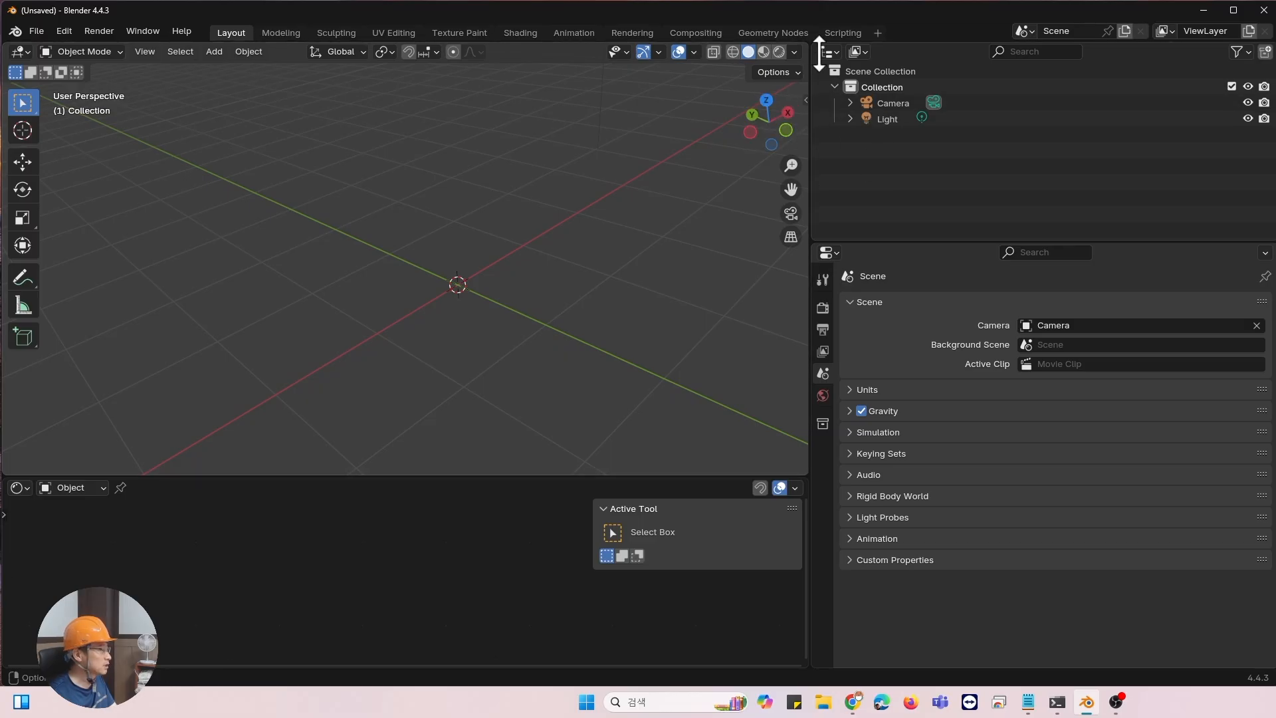
right_click(810, 151)
right_click(809, 159)
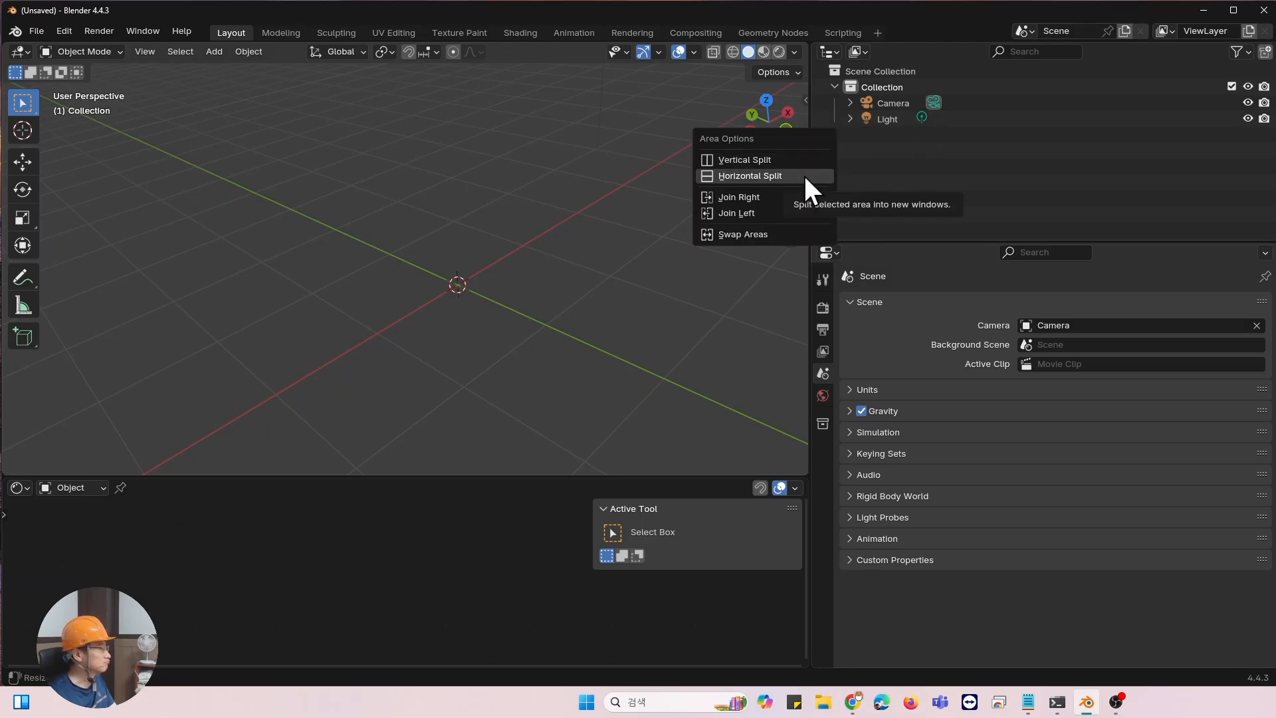
left_click(800, 159)
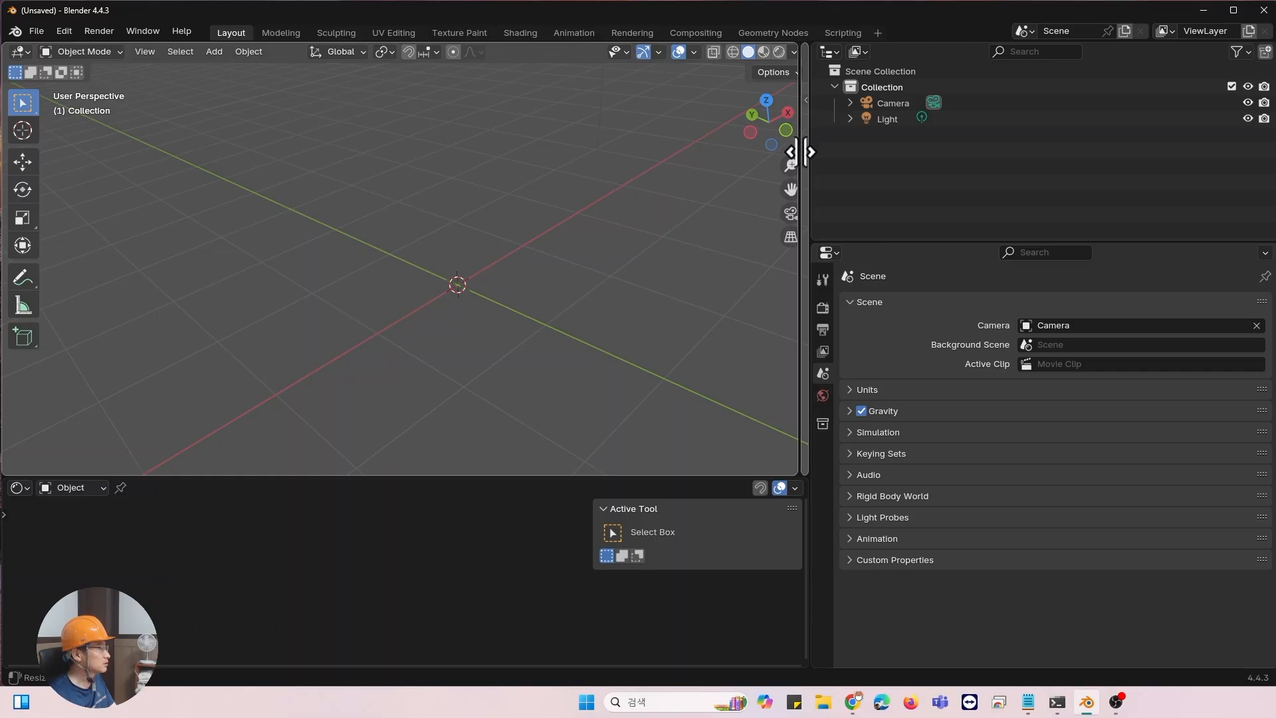
left_click(475, 143)
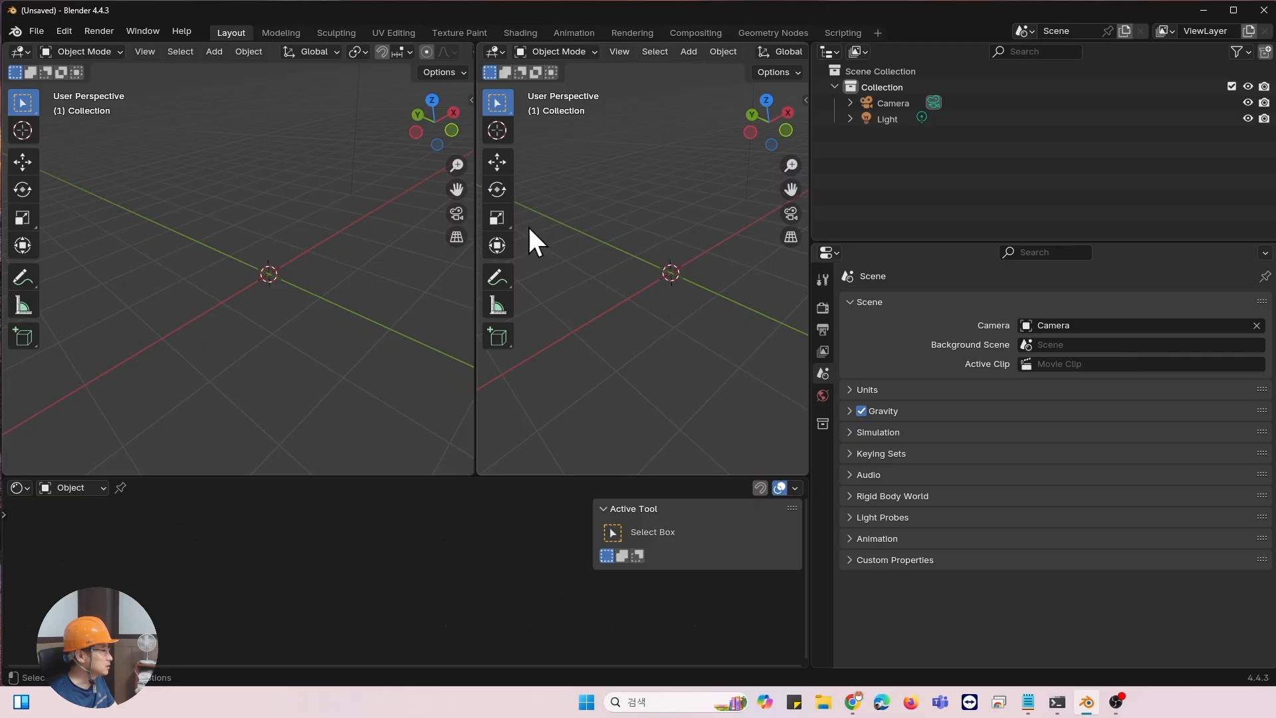
Orbit the view separately in each of the two 3D viewports and merge them back into one area with Join Right.
middle_click_drag(607, 222, 668, 329)
middle_click_drag(333, 299, 239, 319)
middle_click_drag(585, 383, 679, 352)
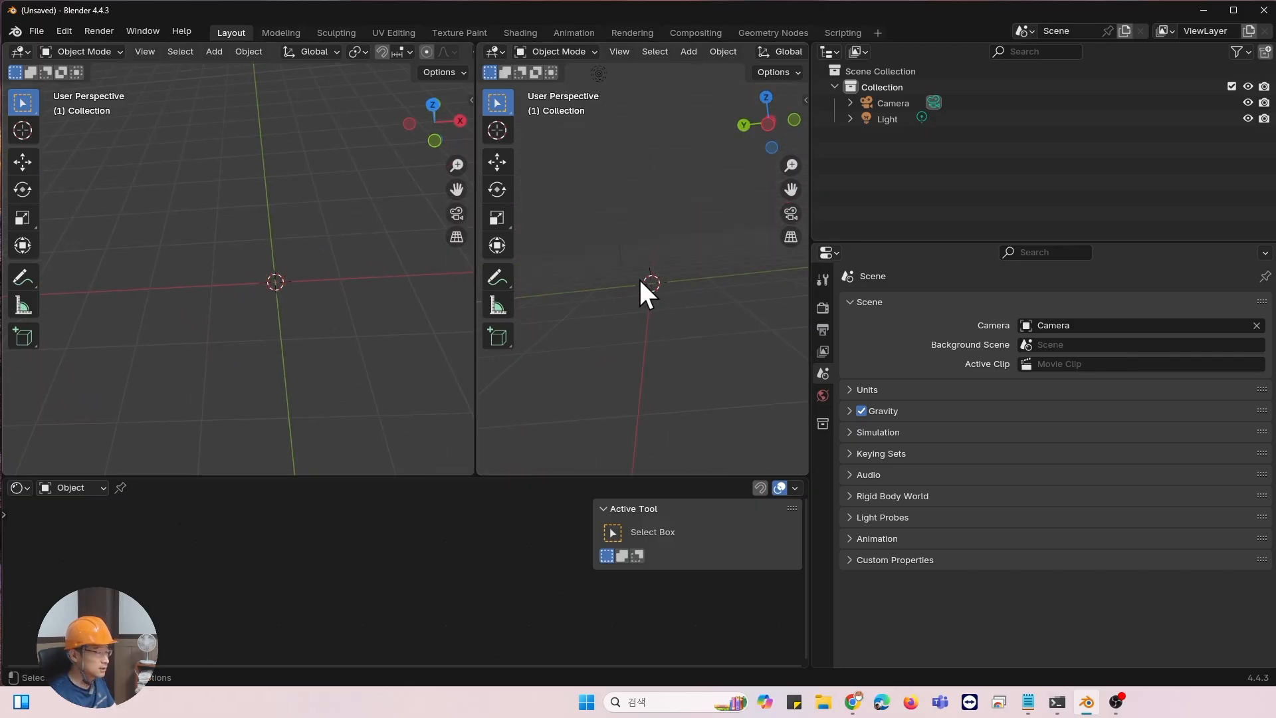
middle_click_drag(640, 278, 652, 366)
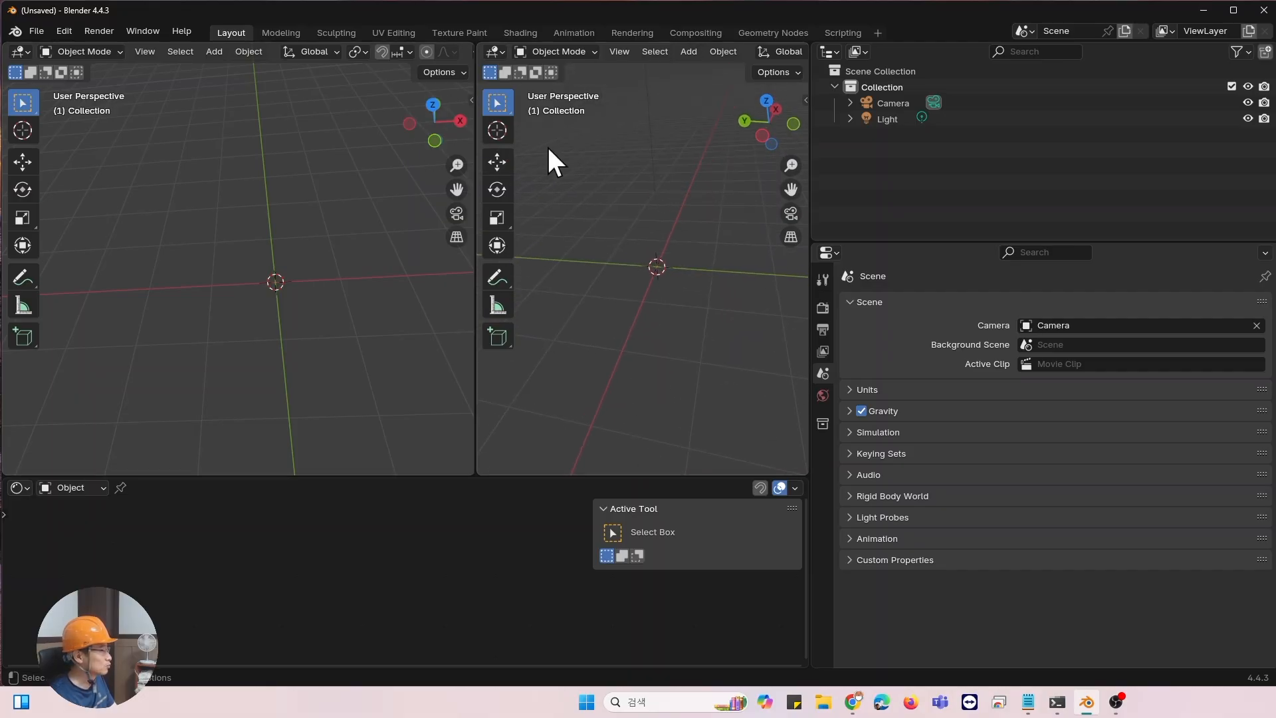
right_click(477, 144)
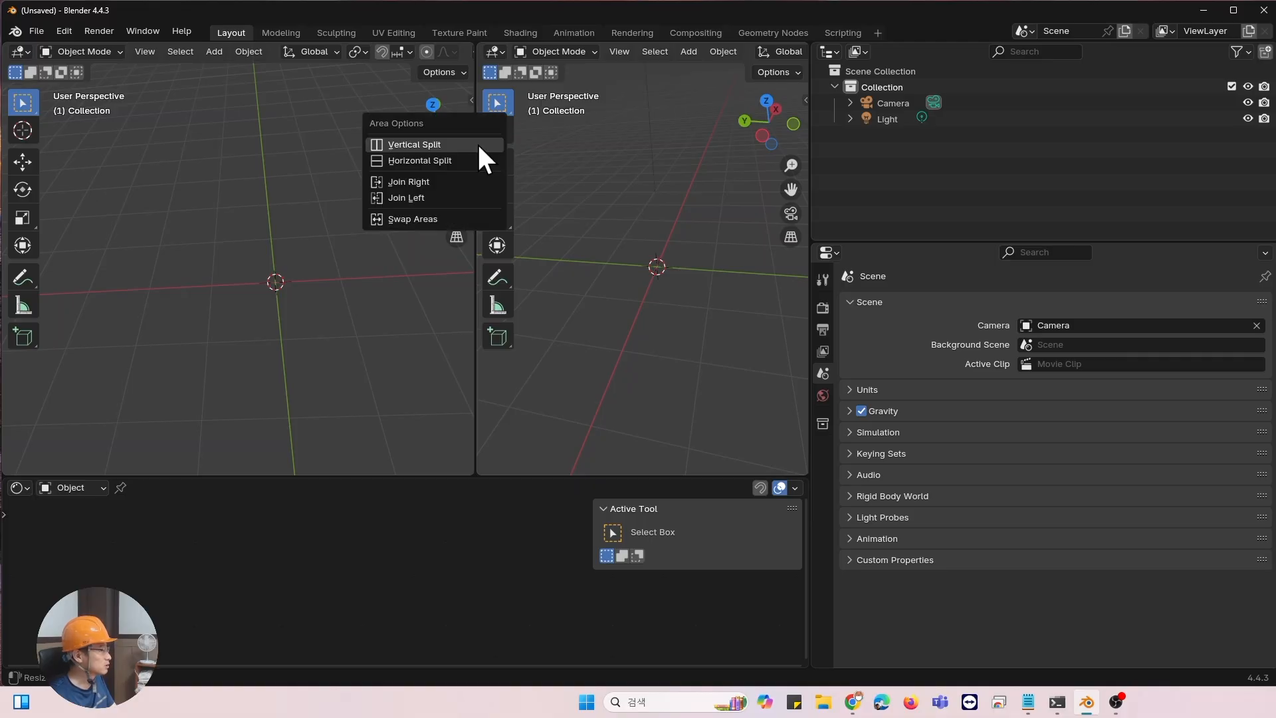
left_click(460, 178)
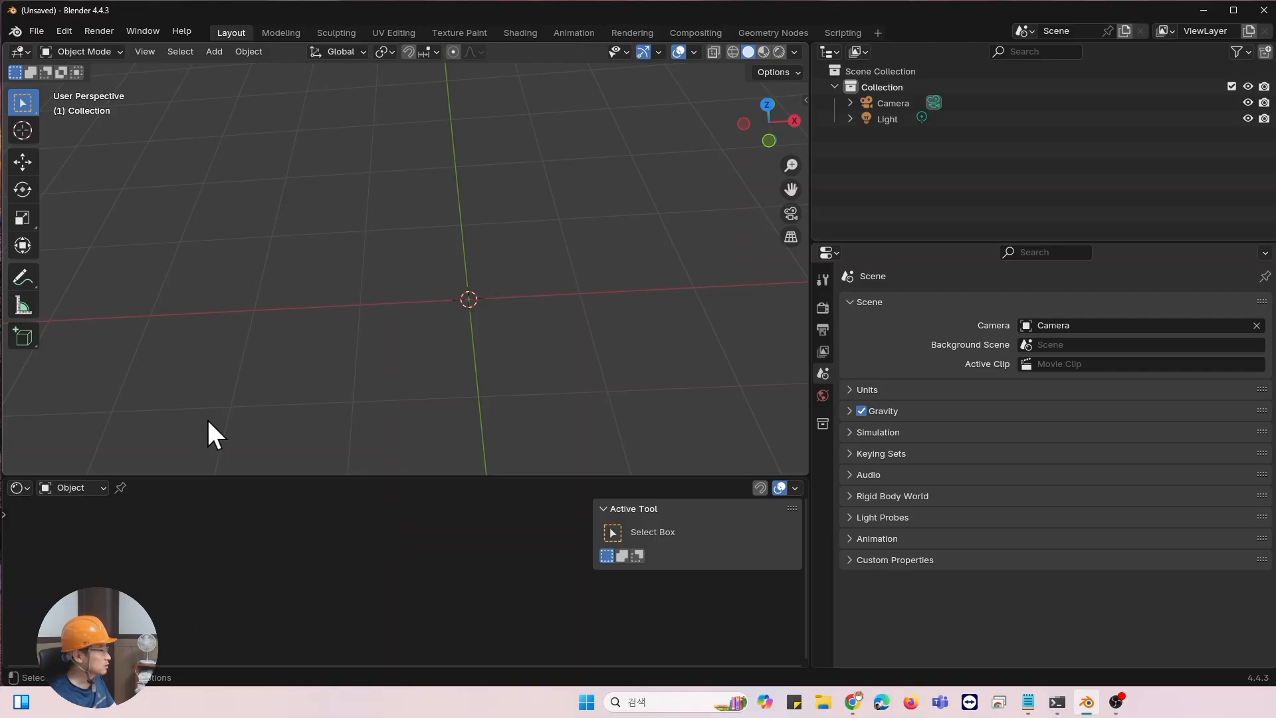
Make the editor area below the 3D viewport taller and switch it to the Timeline.
left_click_drag(158, 478, 159, 390)
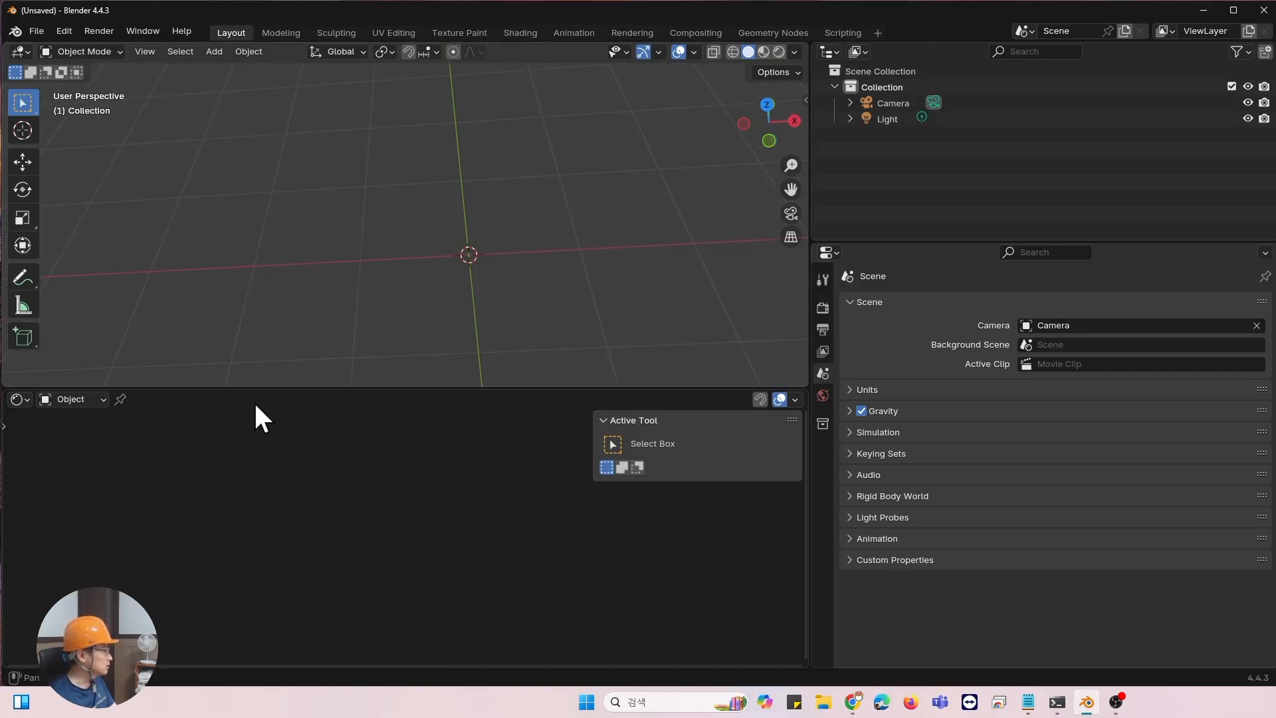
left_click(27, 399)
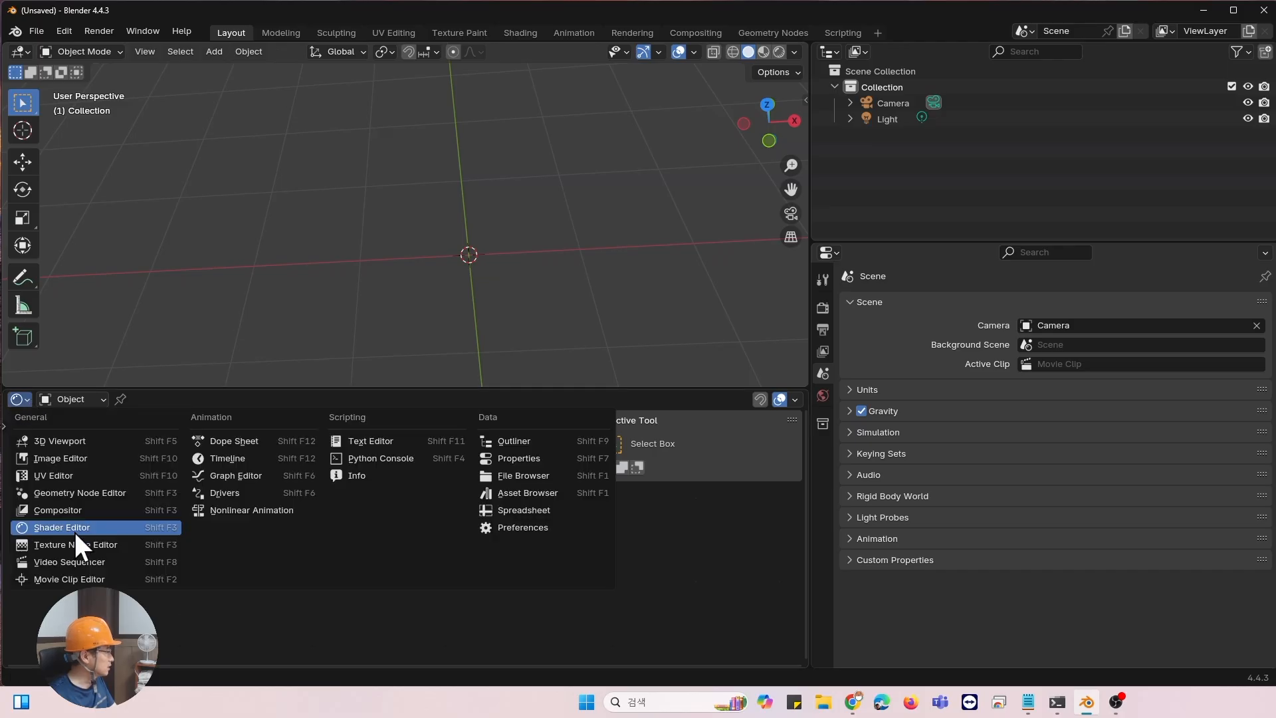
left_click(258, 458)
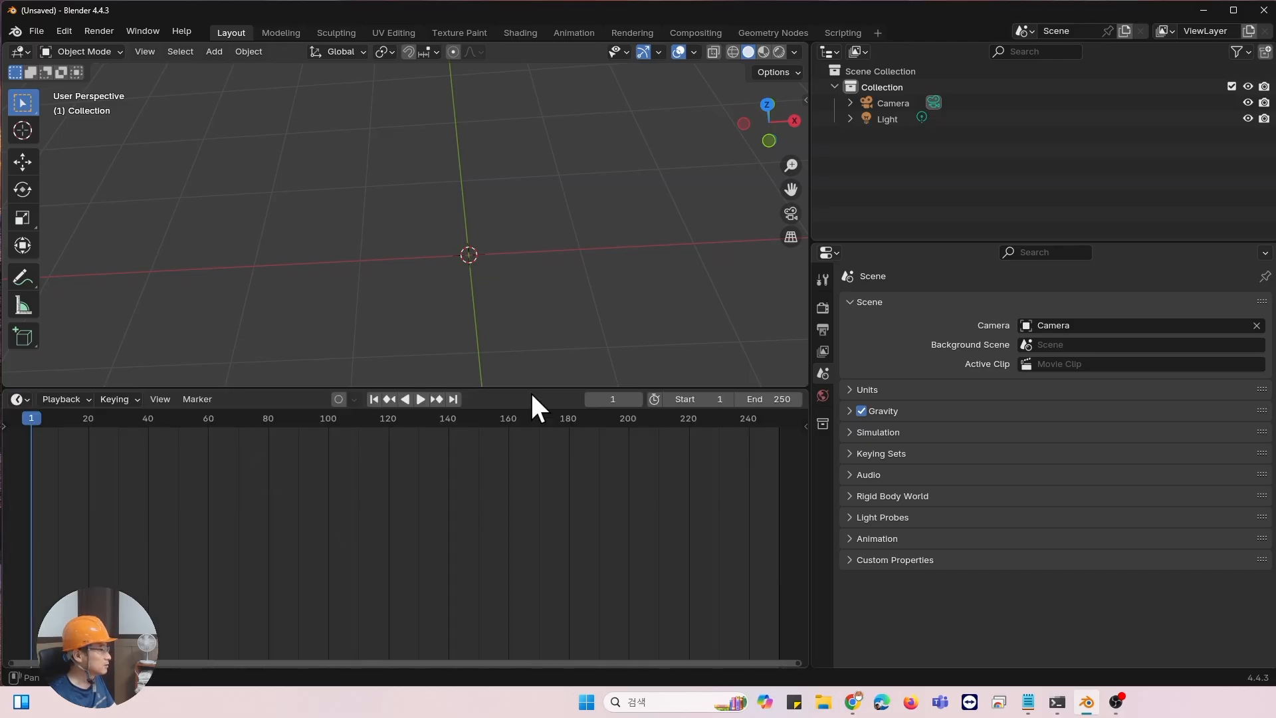
Shrink the area below the viewport slightly, switch it to the Shader Editor and return to the Layout workspace.
left_click_drag(534, 387, 534, 419)
left_click(20, 430)
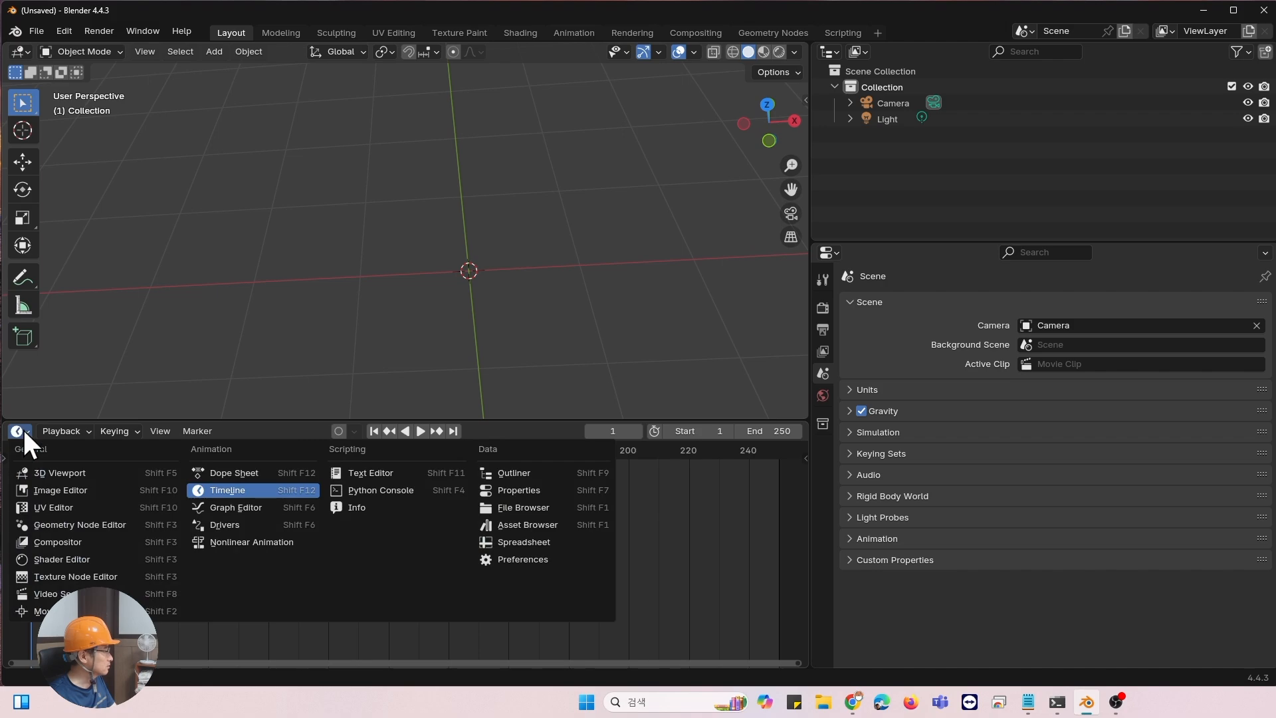
left_click(66, 559)
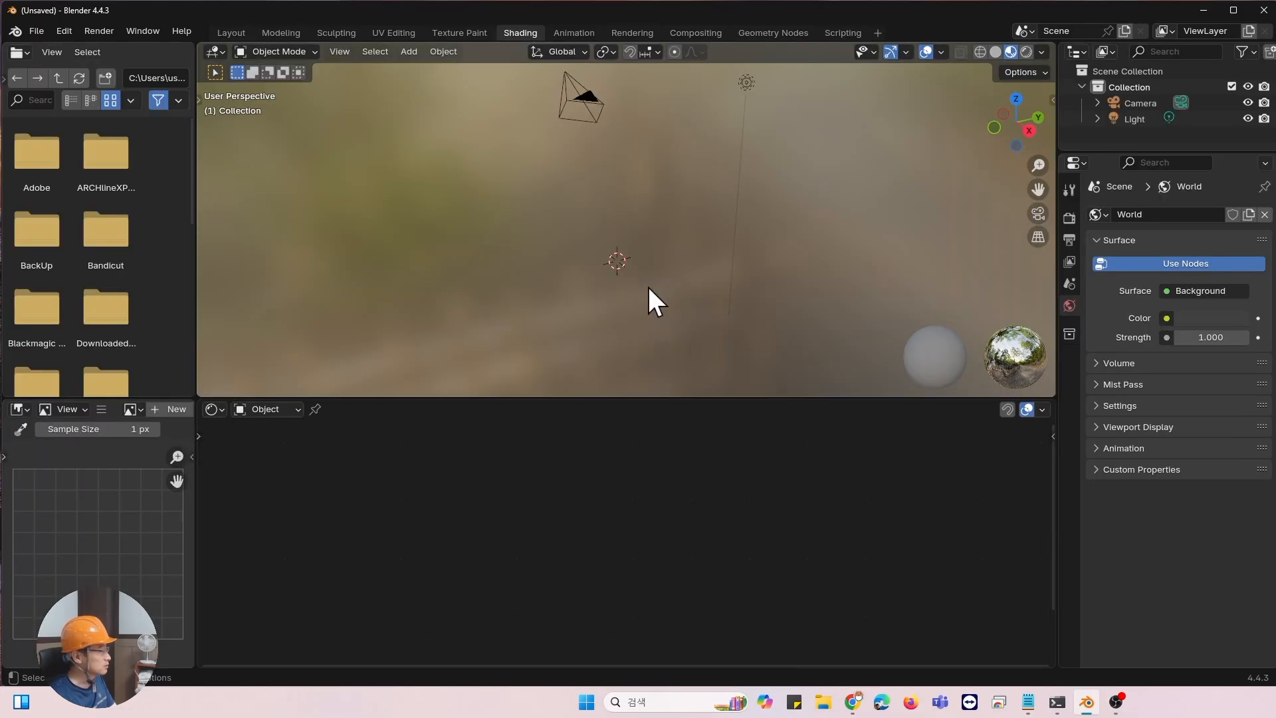
left_click(234, 33)
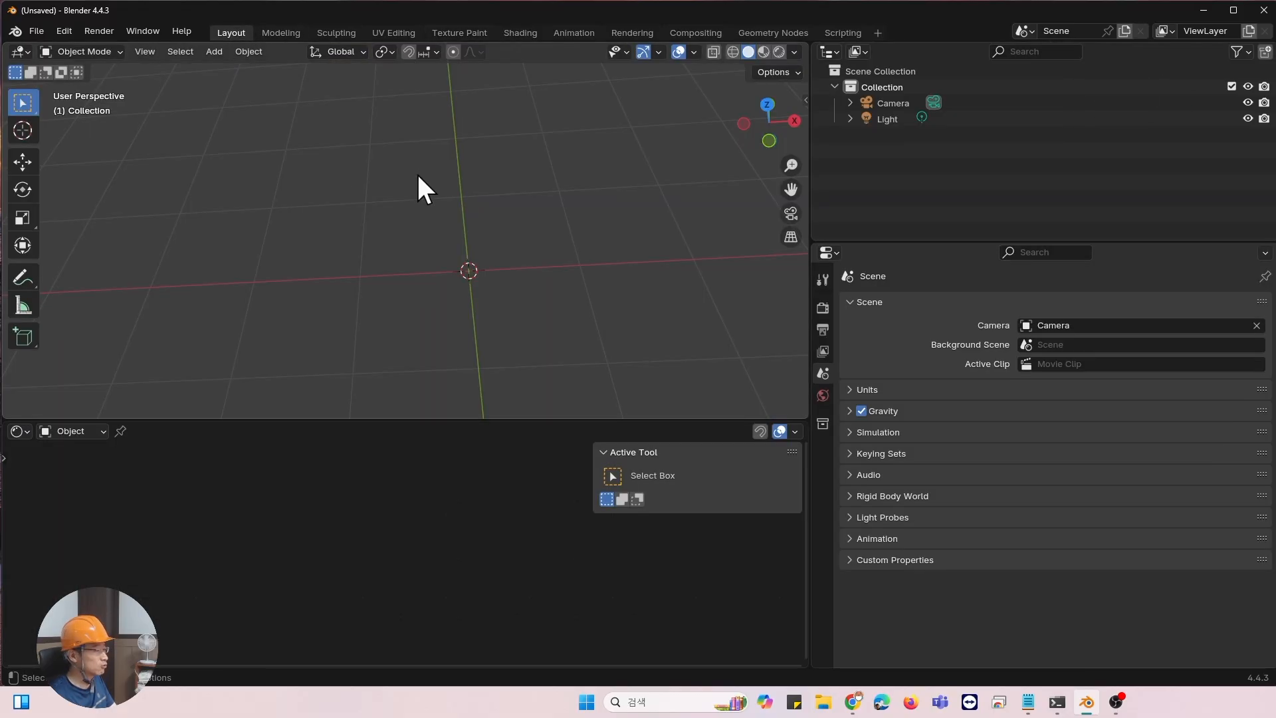
Load the factory default startup file and preferences.
left_click(36, 31)
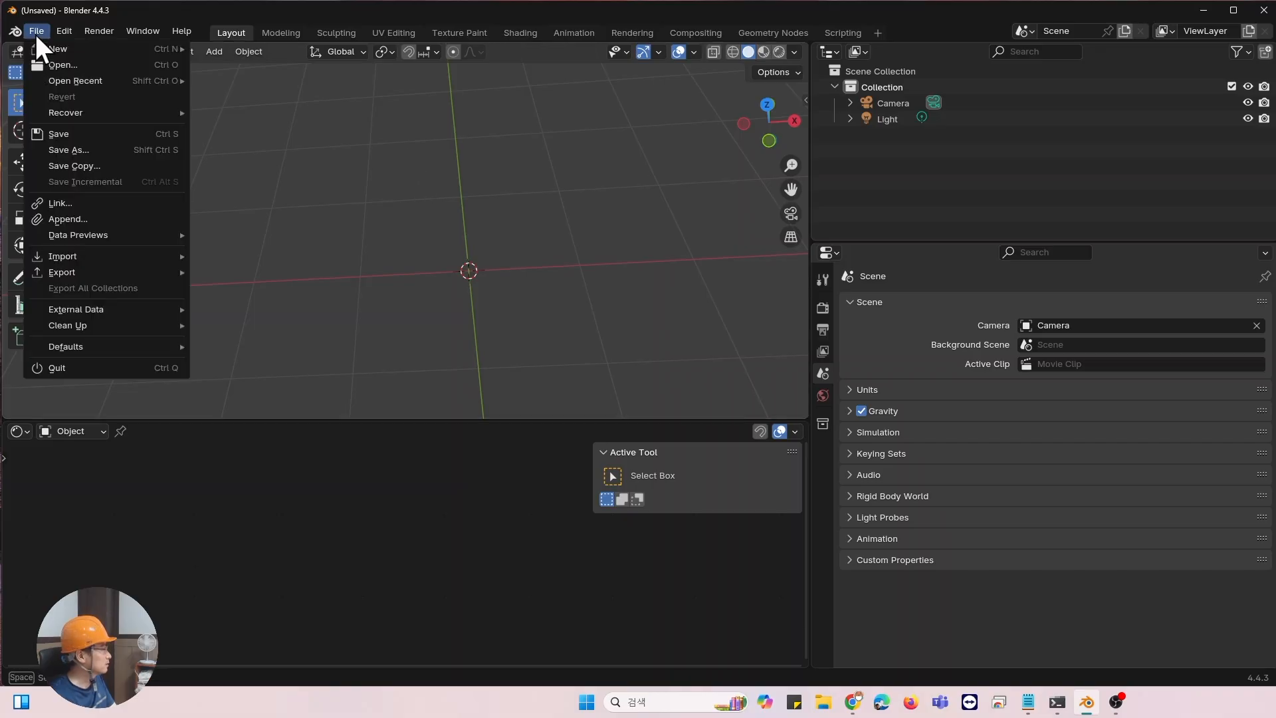
mouse_move(44, 326)
mouse_move(73, 349)
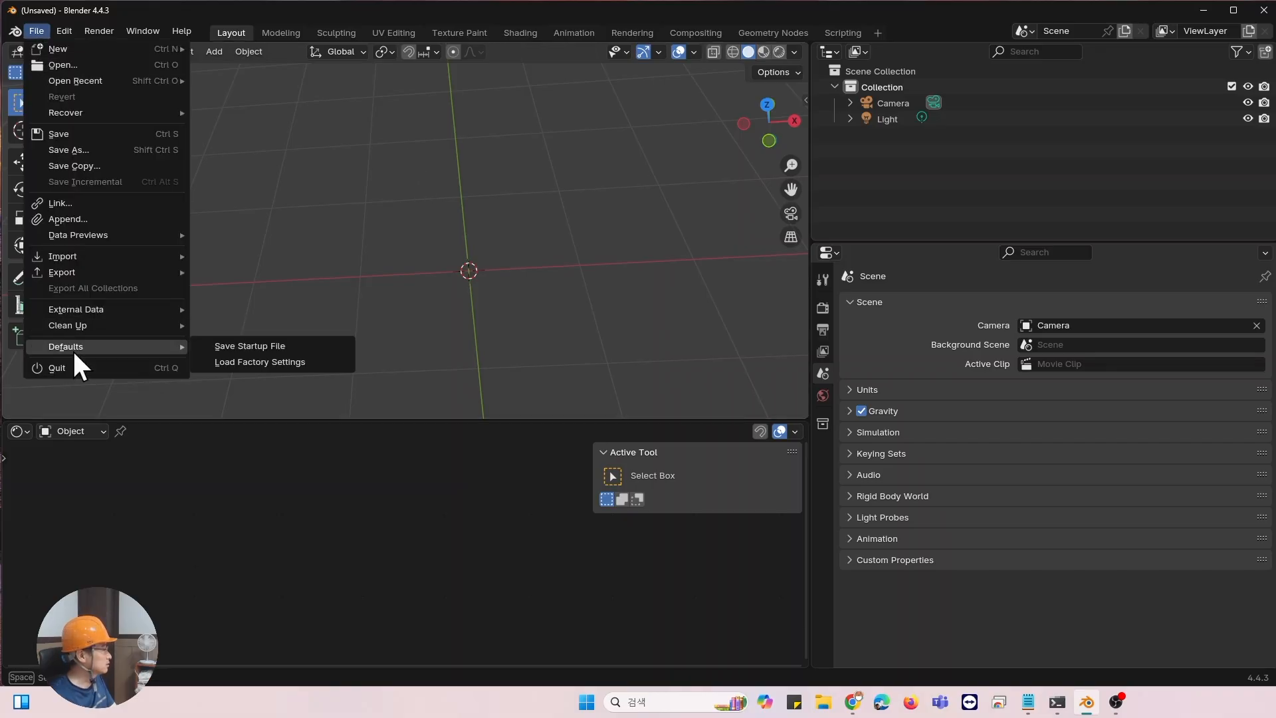
left_click(247, 364)
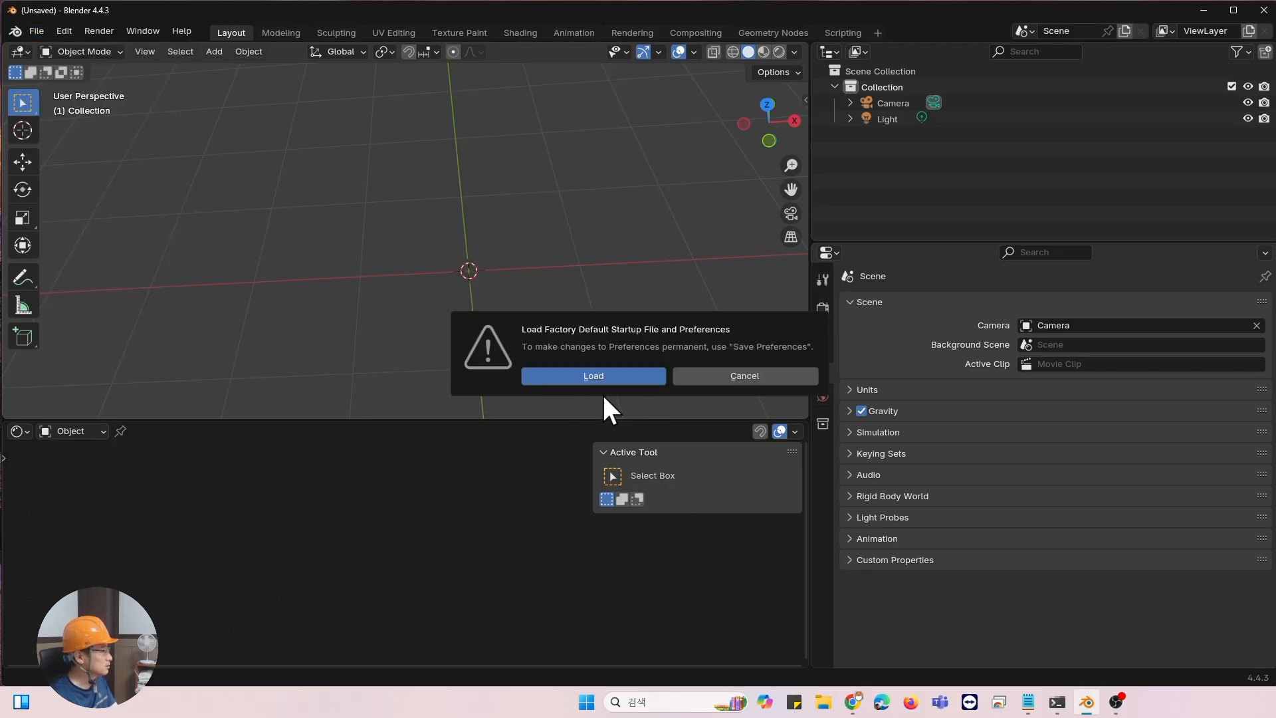
left_click(606, 375)
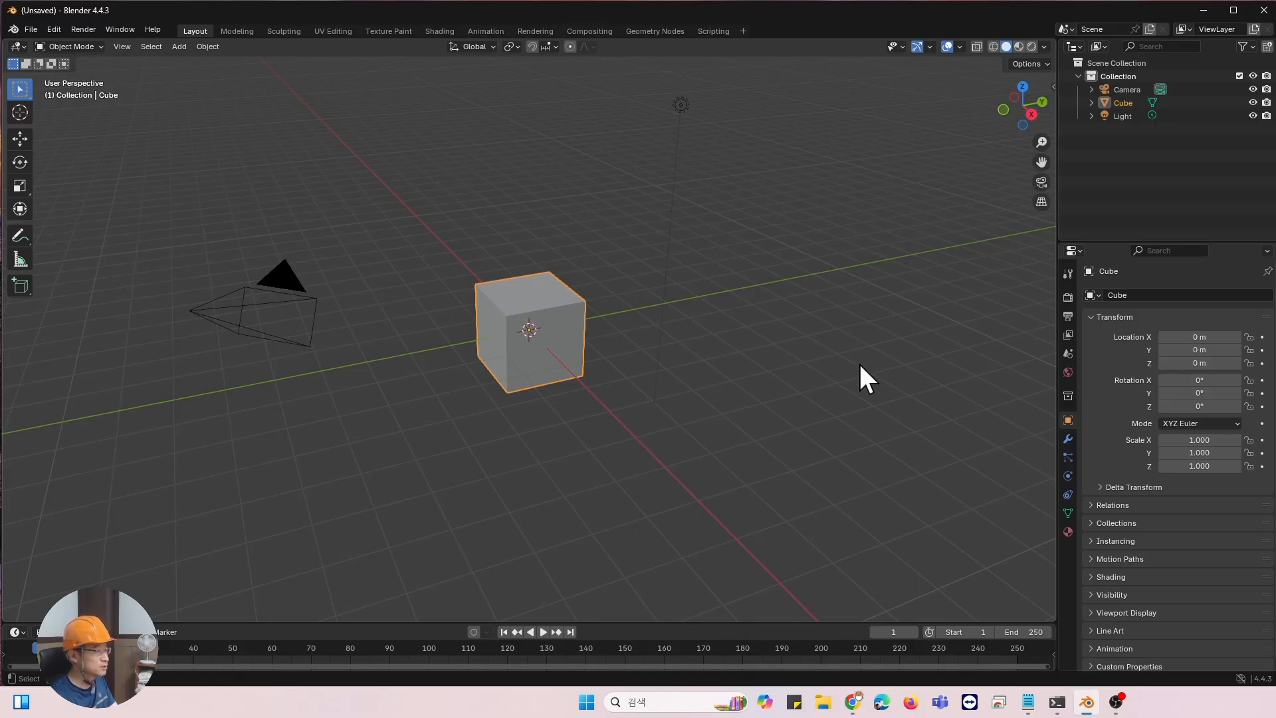
Enlarge the Timeline area to about half the window and restore the layout by loading the factory settings again.
left_click_drag(741, 620, 761, 367)
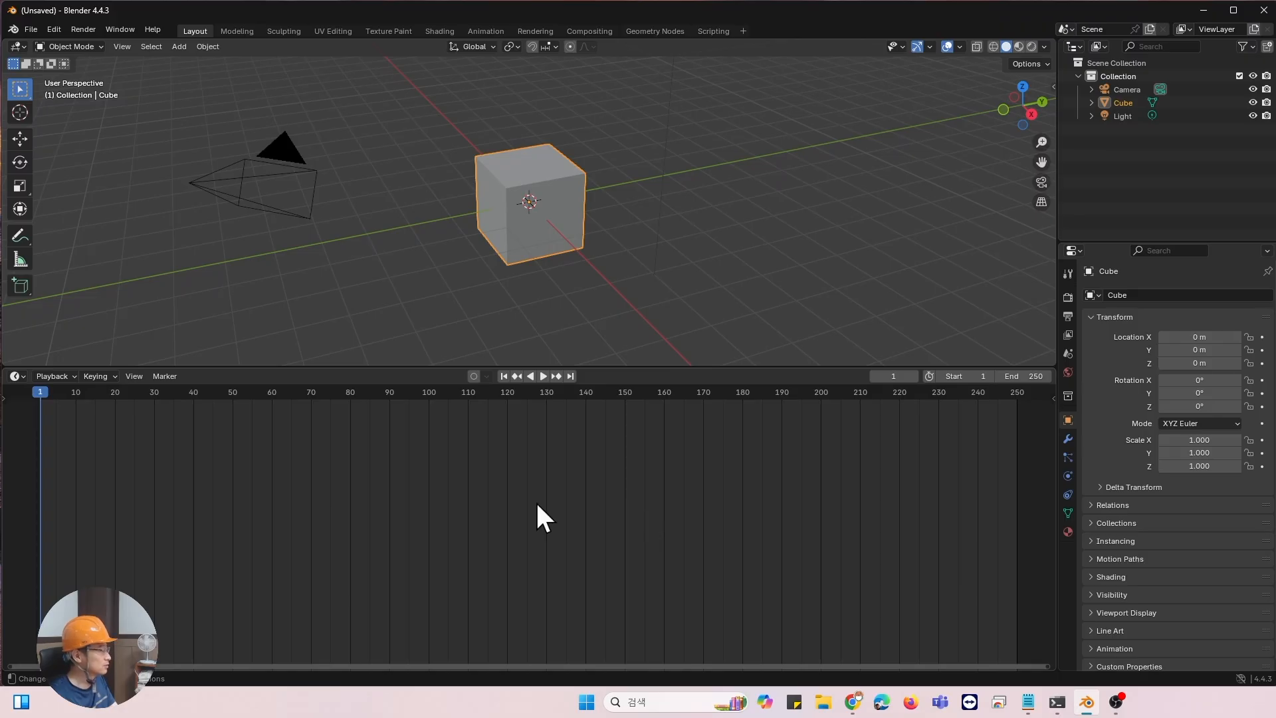
left_click(717, 177)
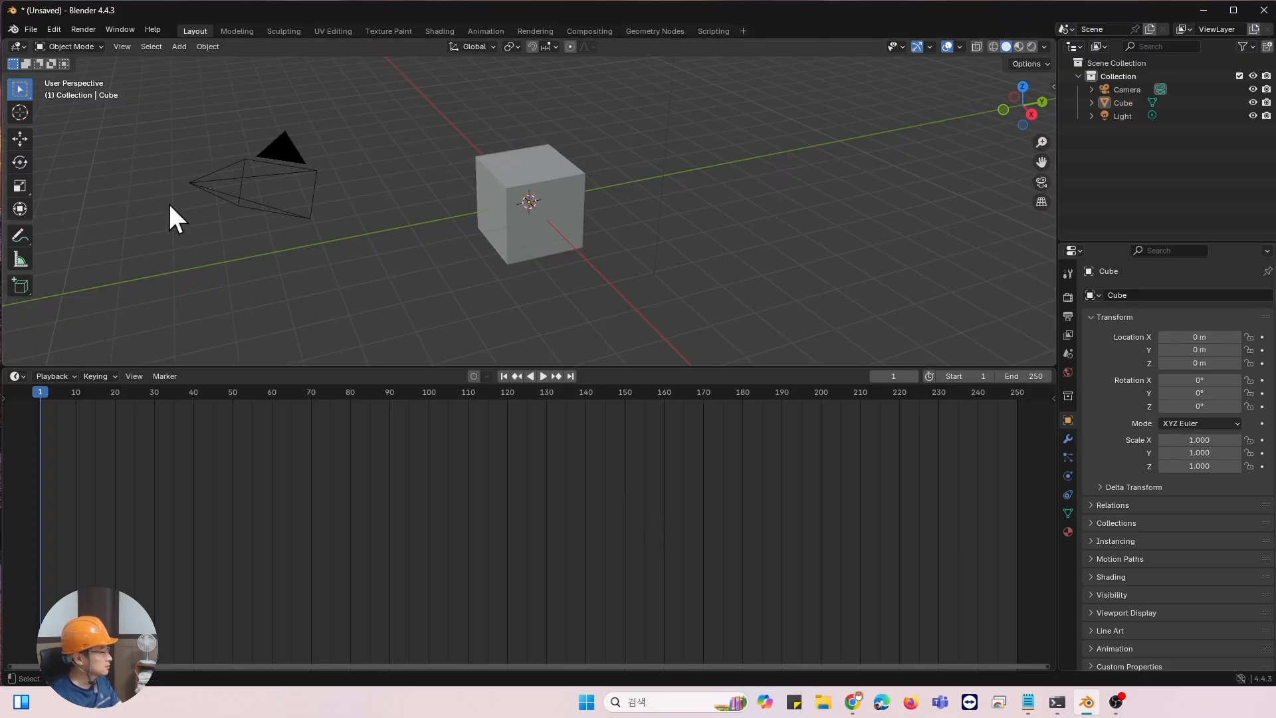
left_click(29, 30)
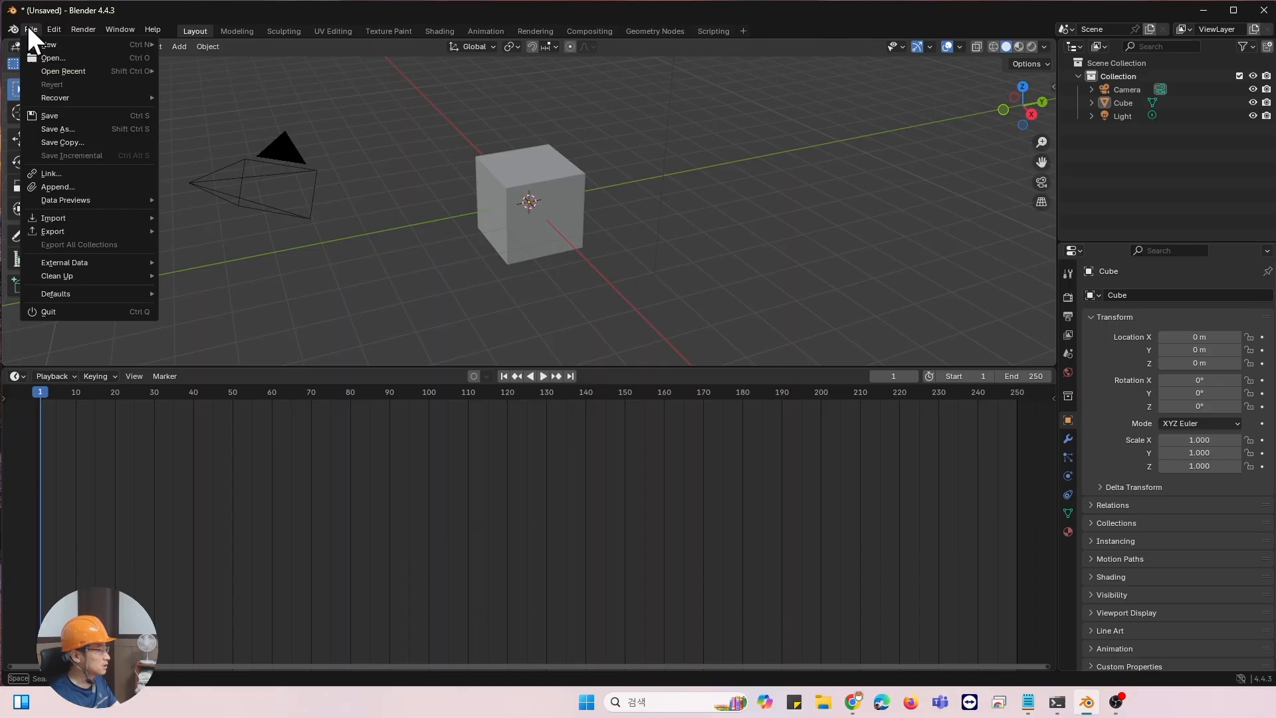
mouse_move(60, 293)
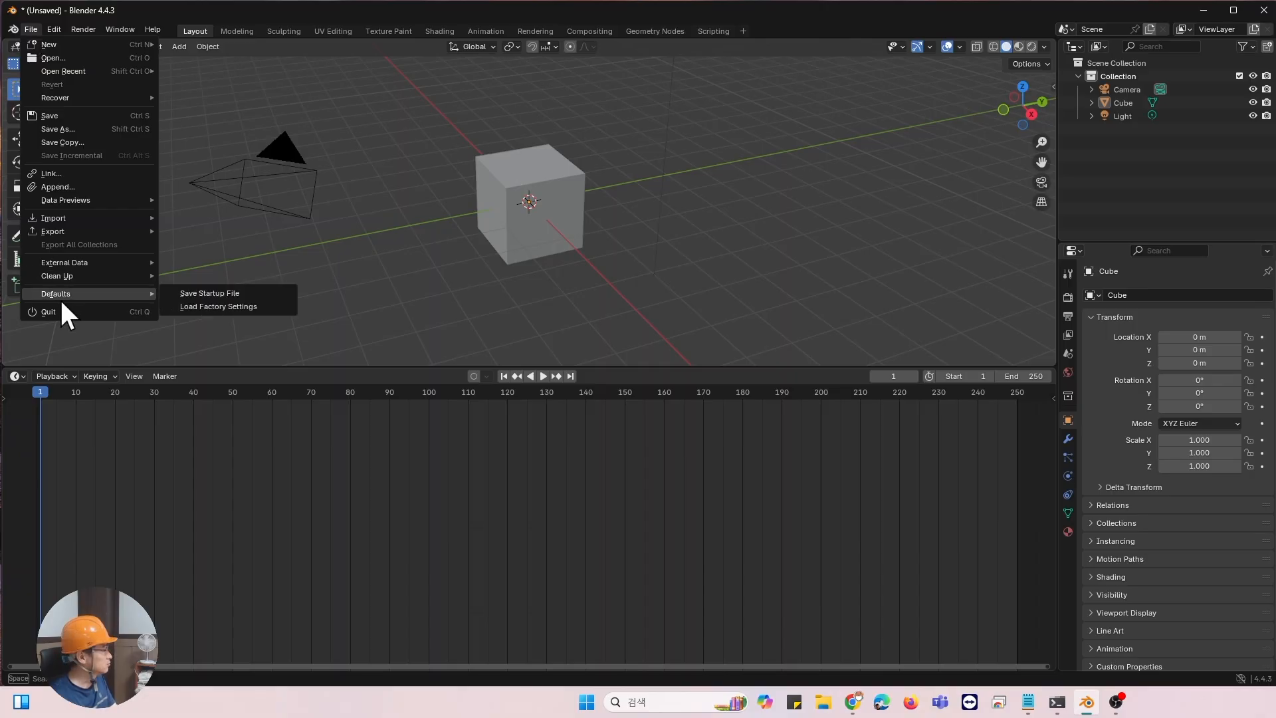
left_click(243, 307)
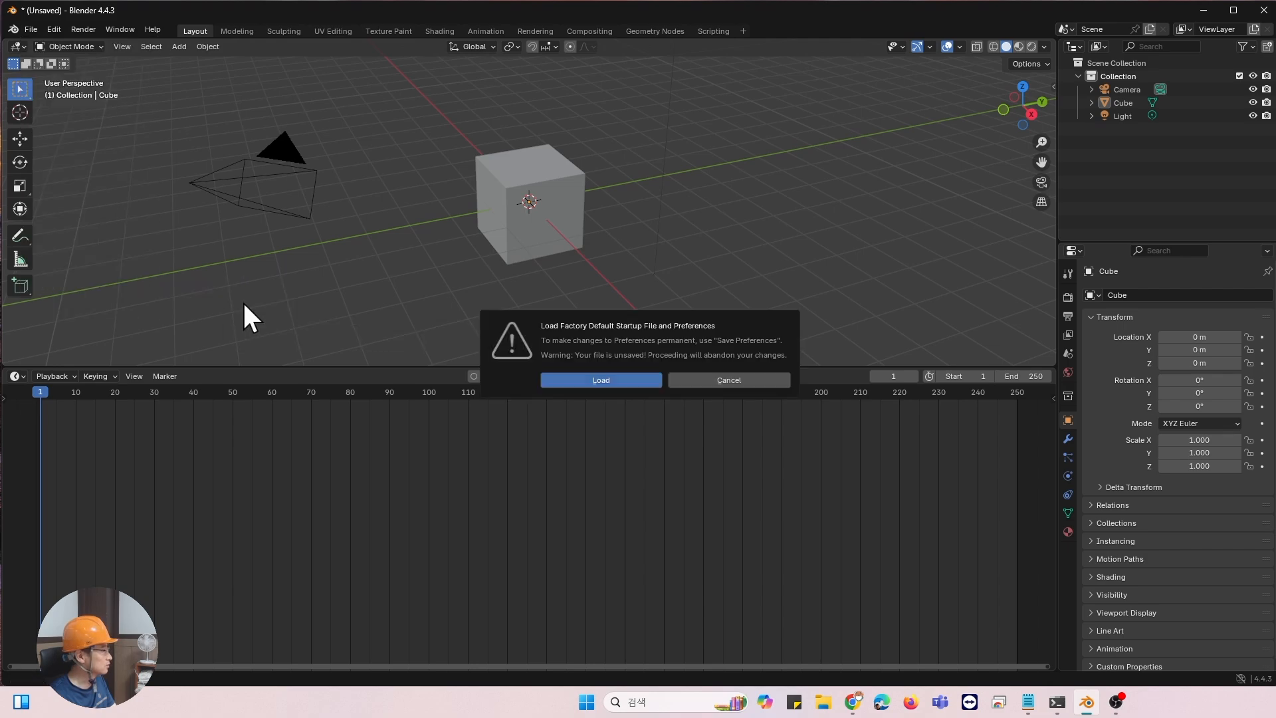
left_click(602, 378)
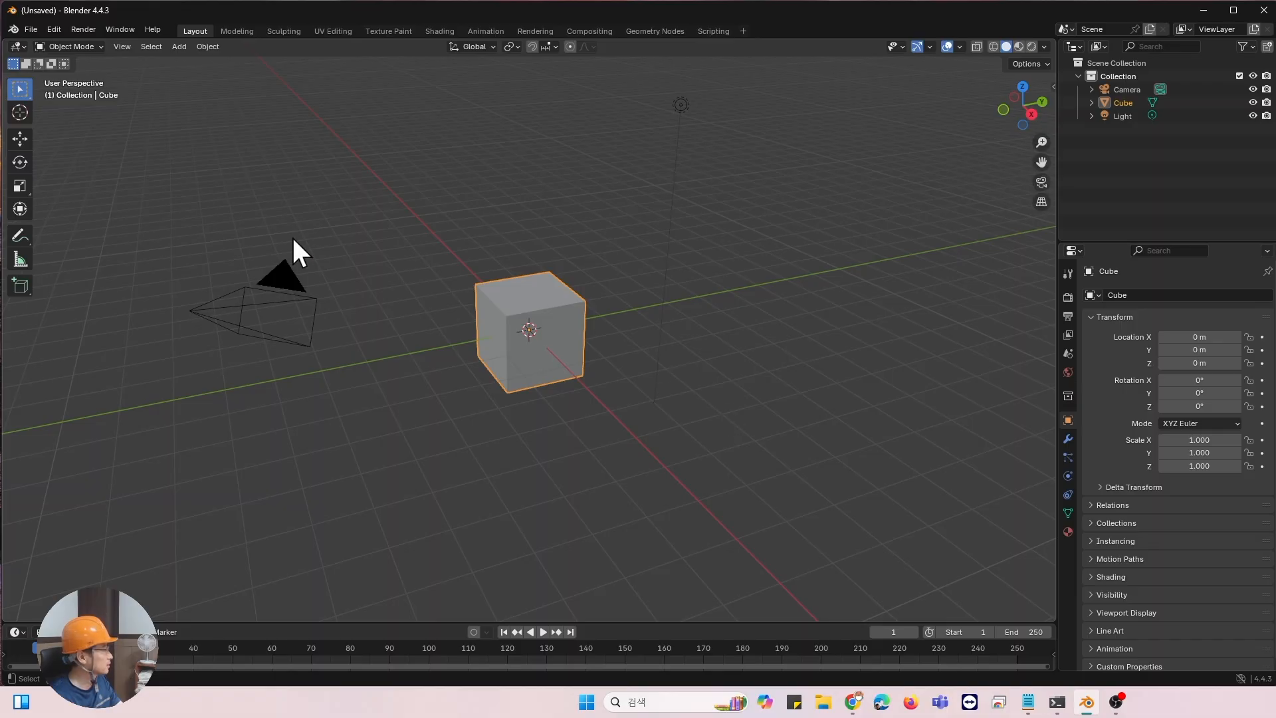
Open the Preferences, move their window over the middle of the viewport and show the Interface settings.
left_click(52, 29)
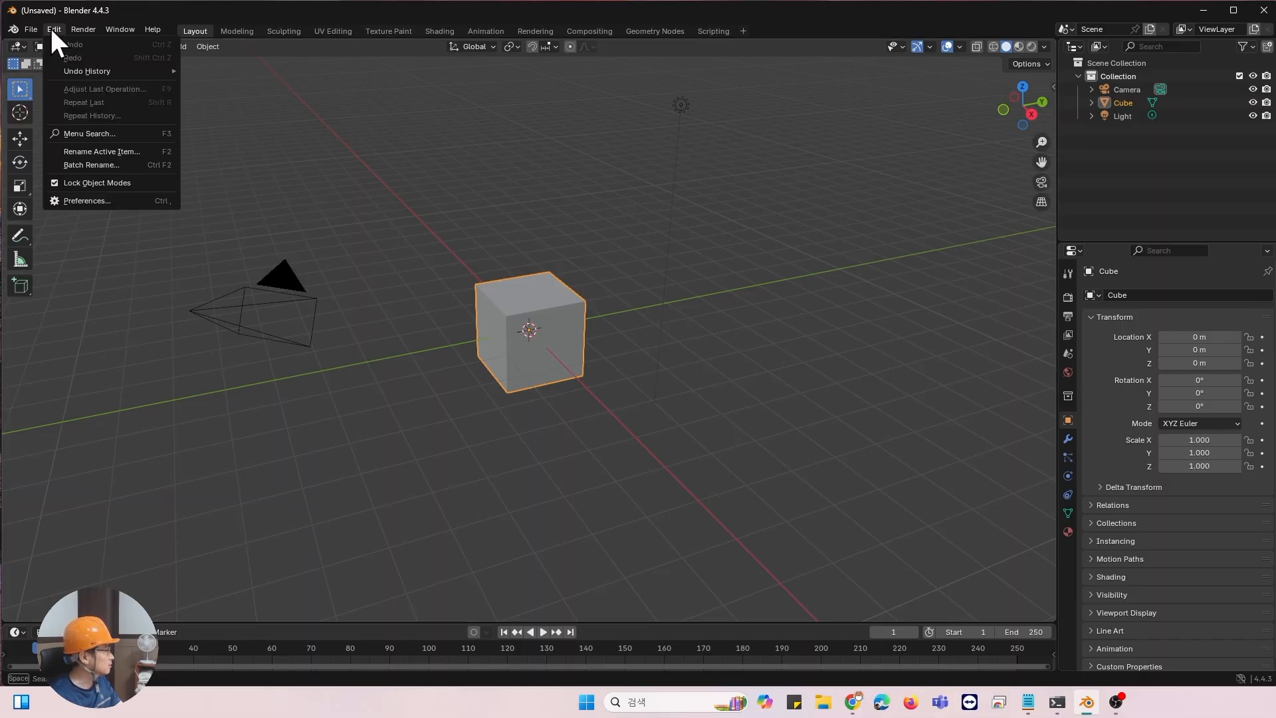
left_click(85, 201)
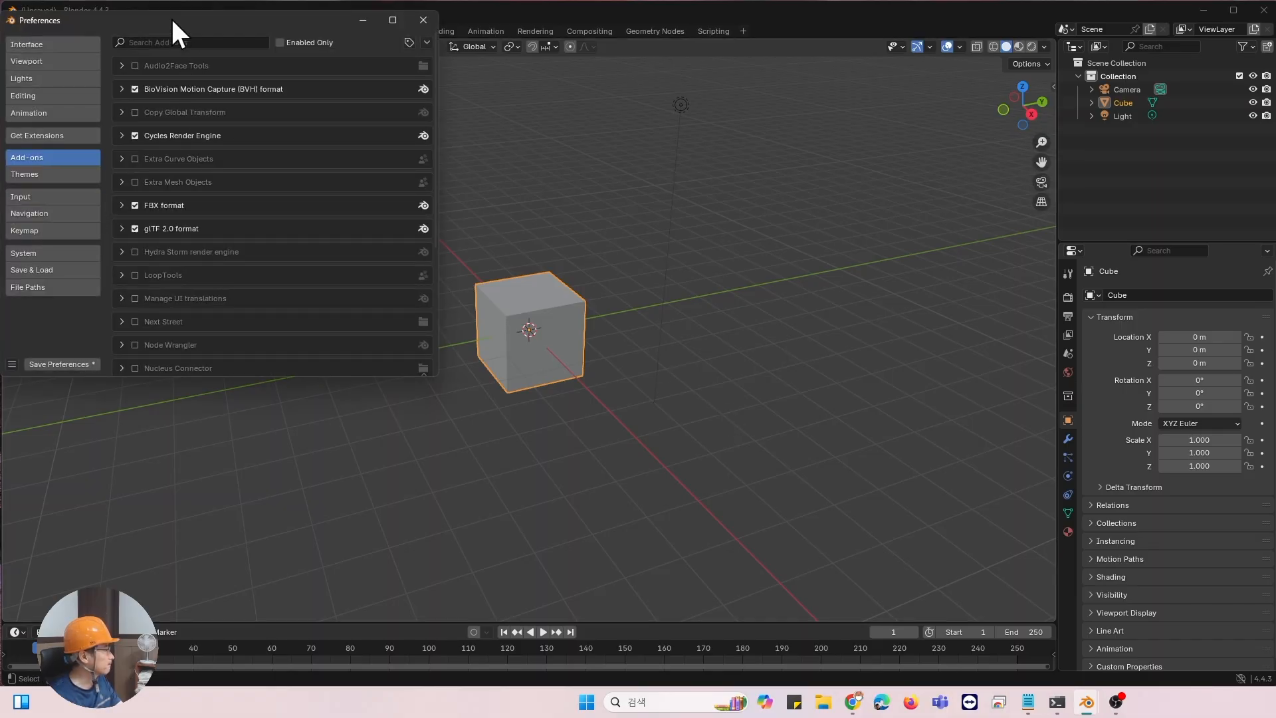
left_click_drag(170, 18, 503, 84)
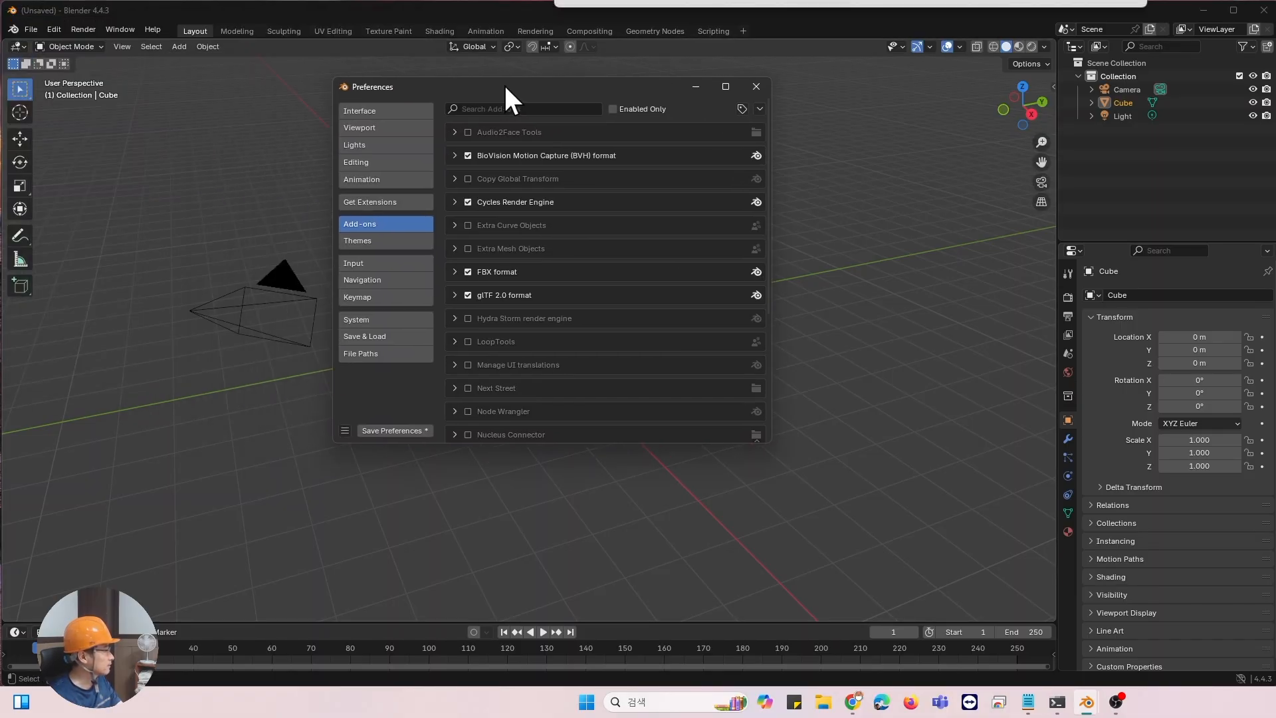
left_click(377, 240)
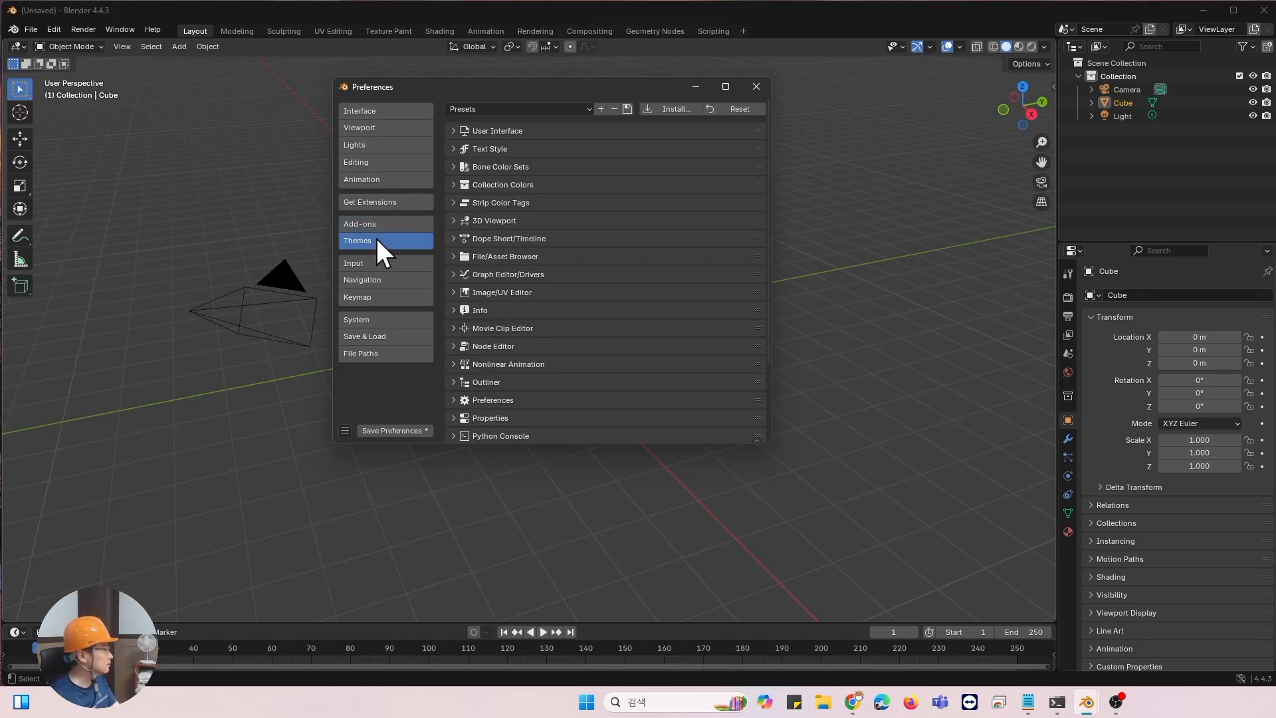
left_click(369, 113)
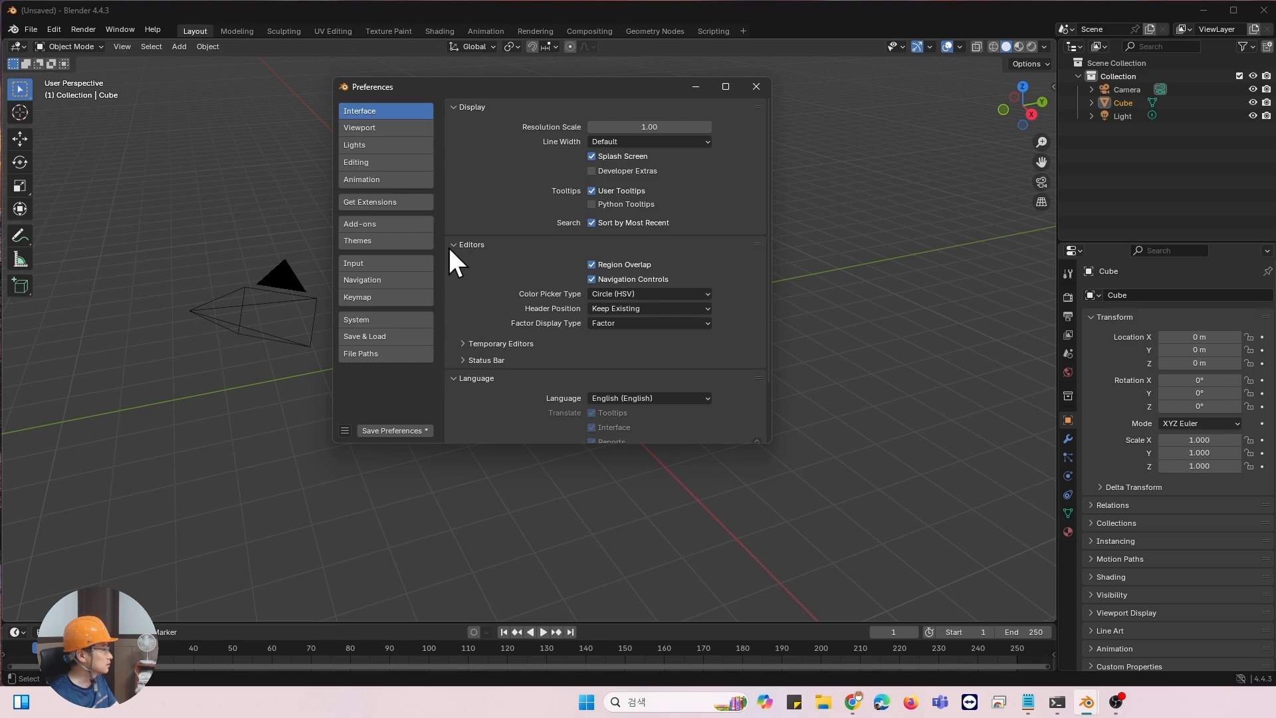
Set the interface language to Korean (한국어).
left_click(646, 395)
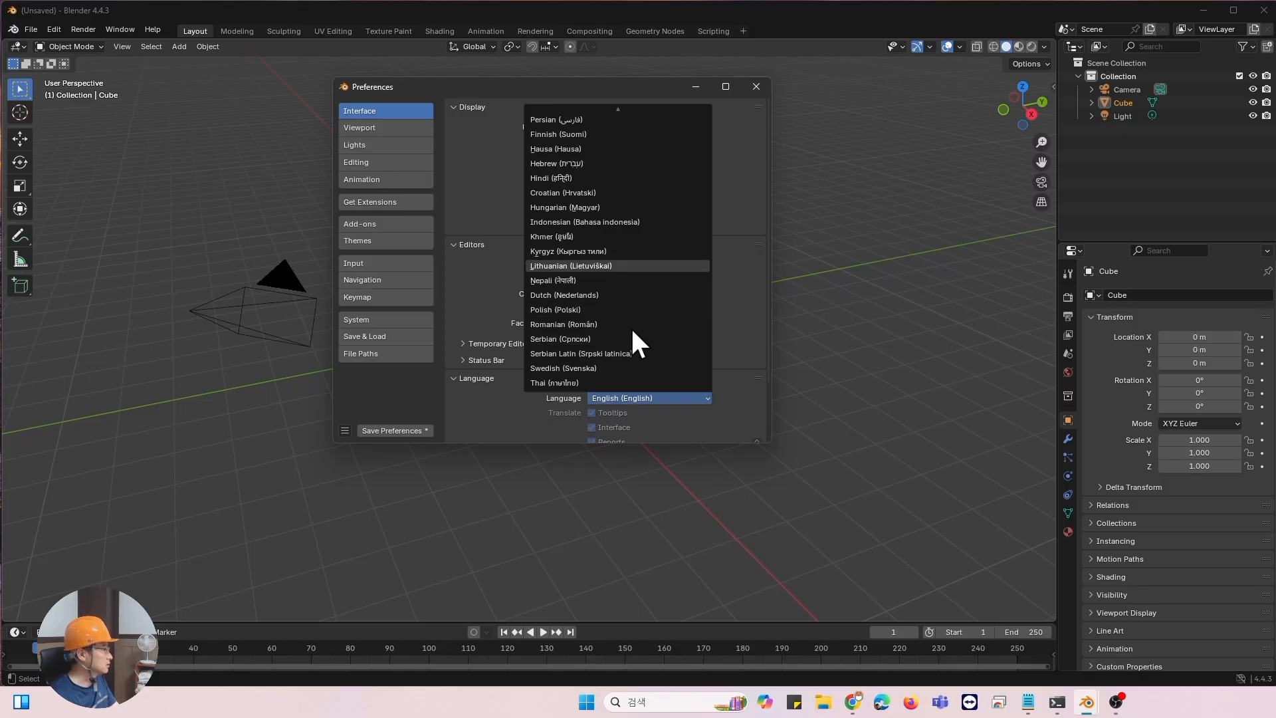
scroll(629, 181, "up", 4)
scroll(630, 179, "down", 5)
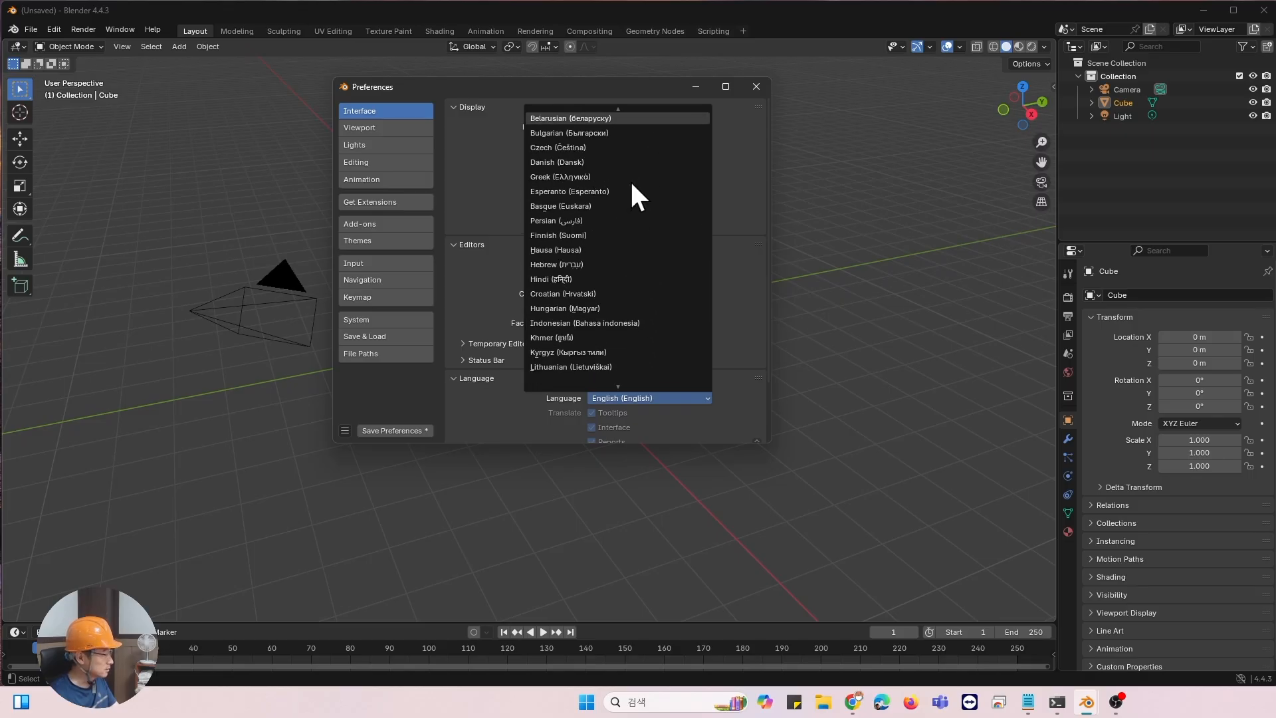
scroll(630, 179, "up", 4)
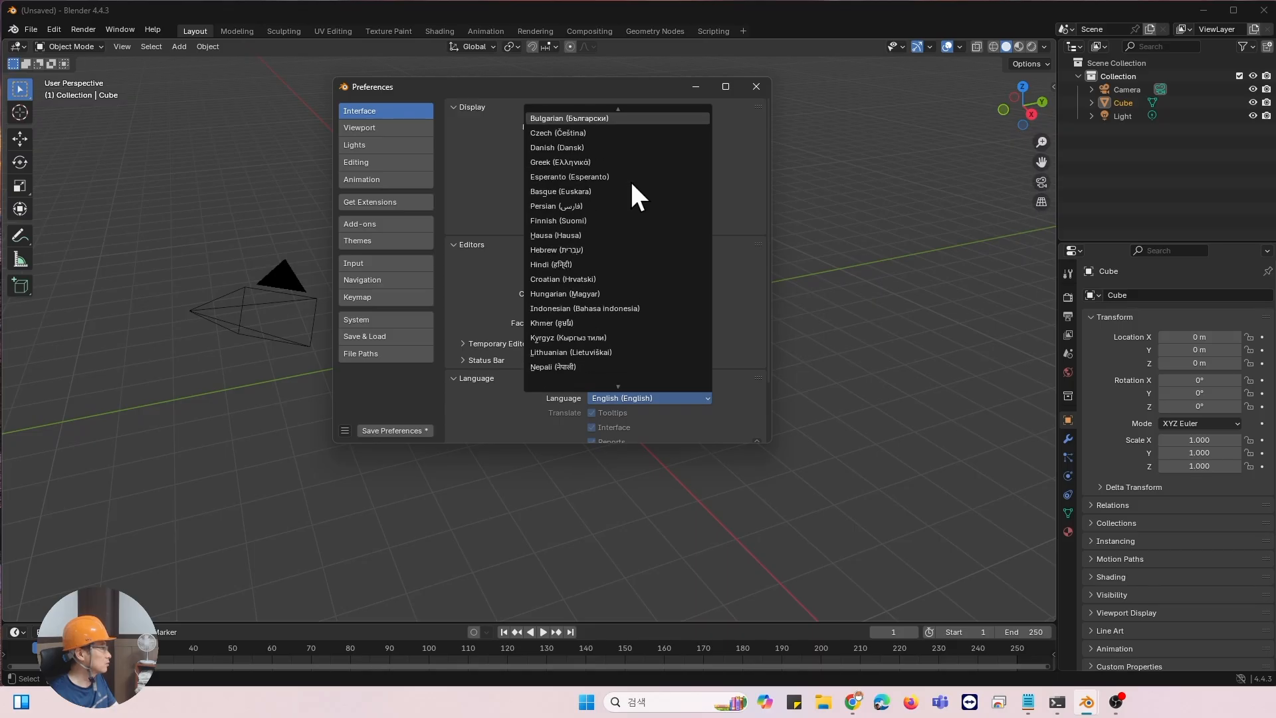
scroll(631, 185, "up", 10)
scroll(631, 186, "down", 11)
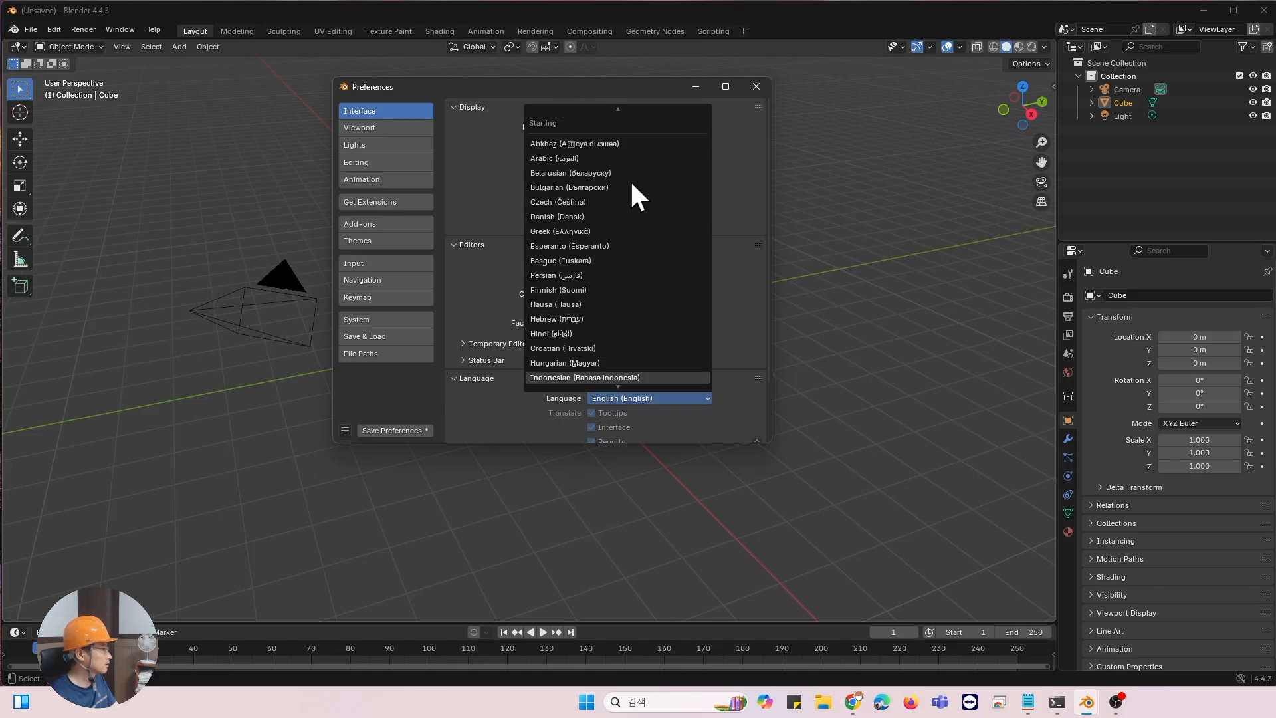
scroll(631, 186, "down", 5)
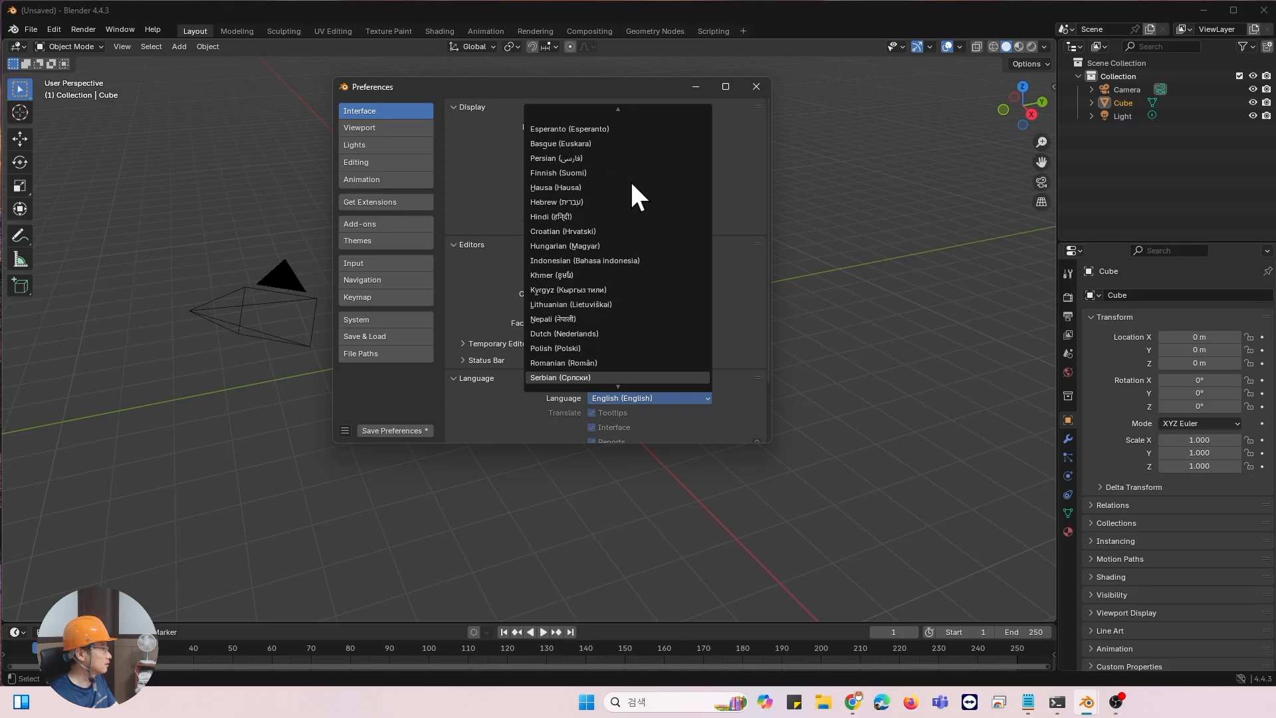
scroll(631, 190, "up", 20)
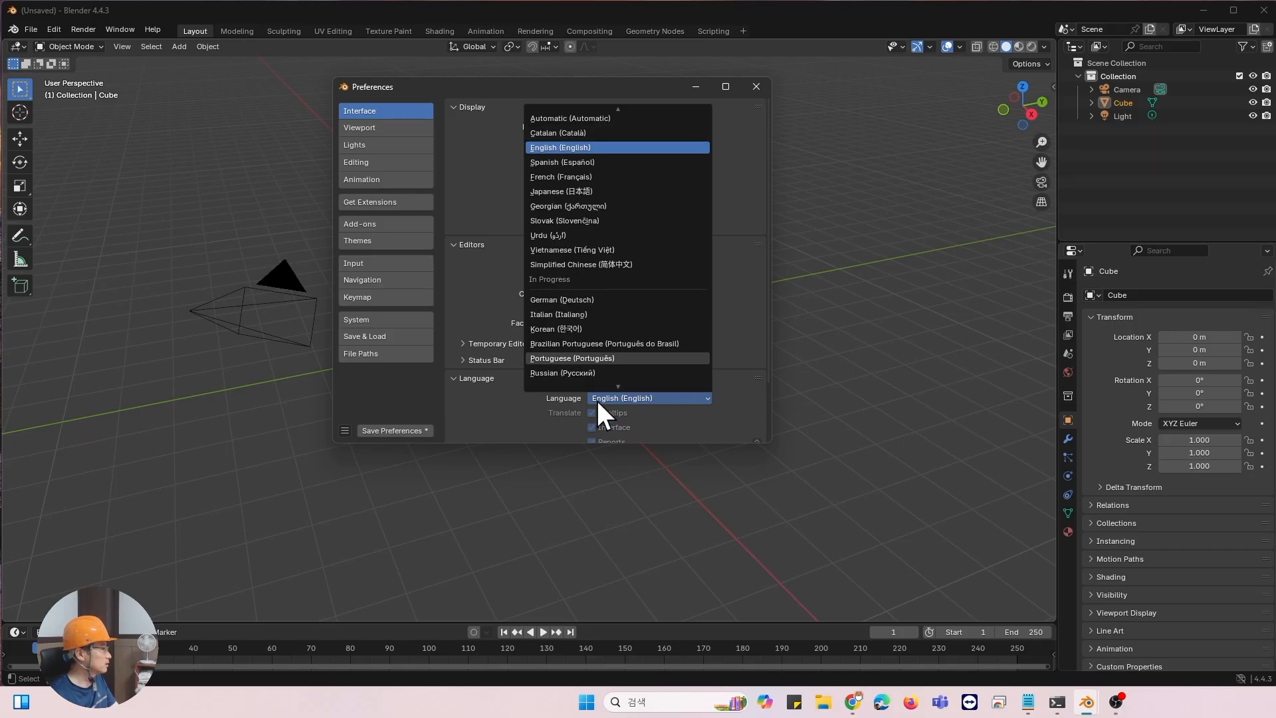
left_click(578, 313)
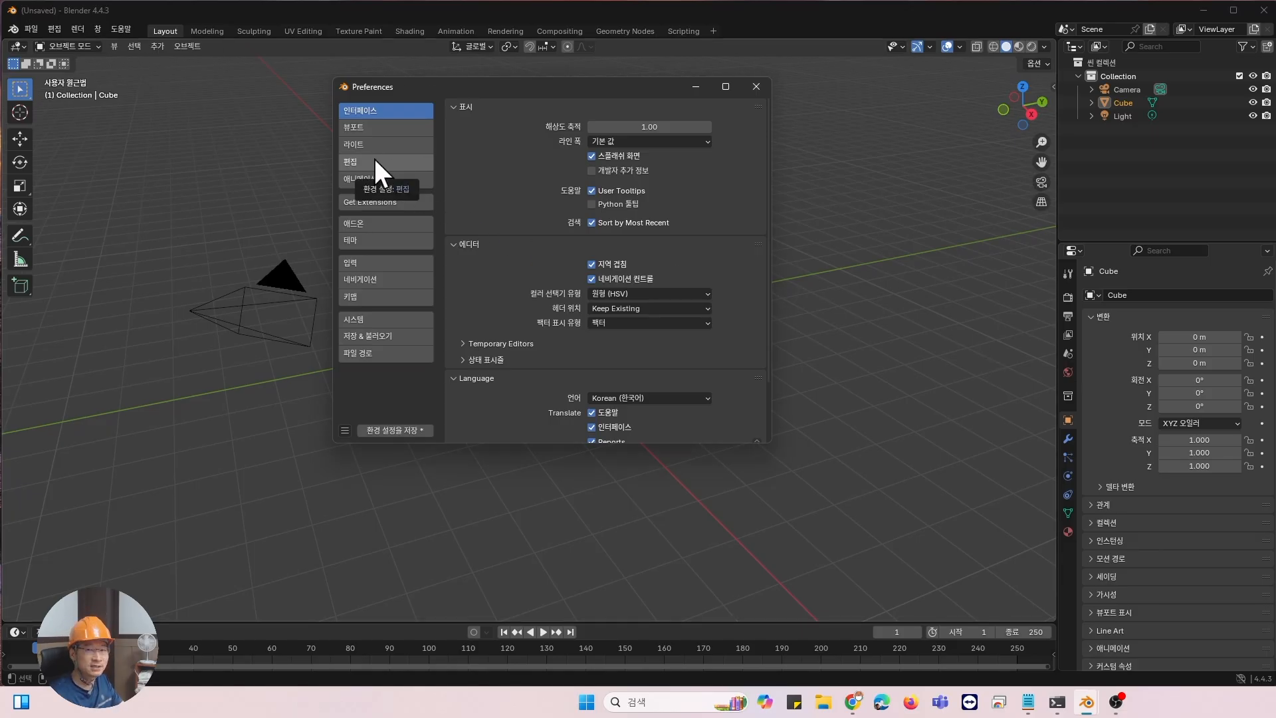
Try interface resolution scales of 1.5 and 1.2.
left_click(668, 126)
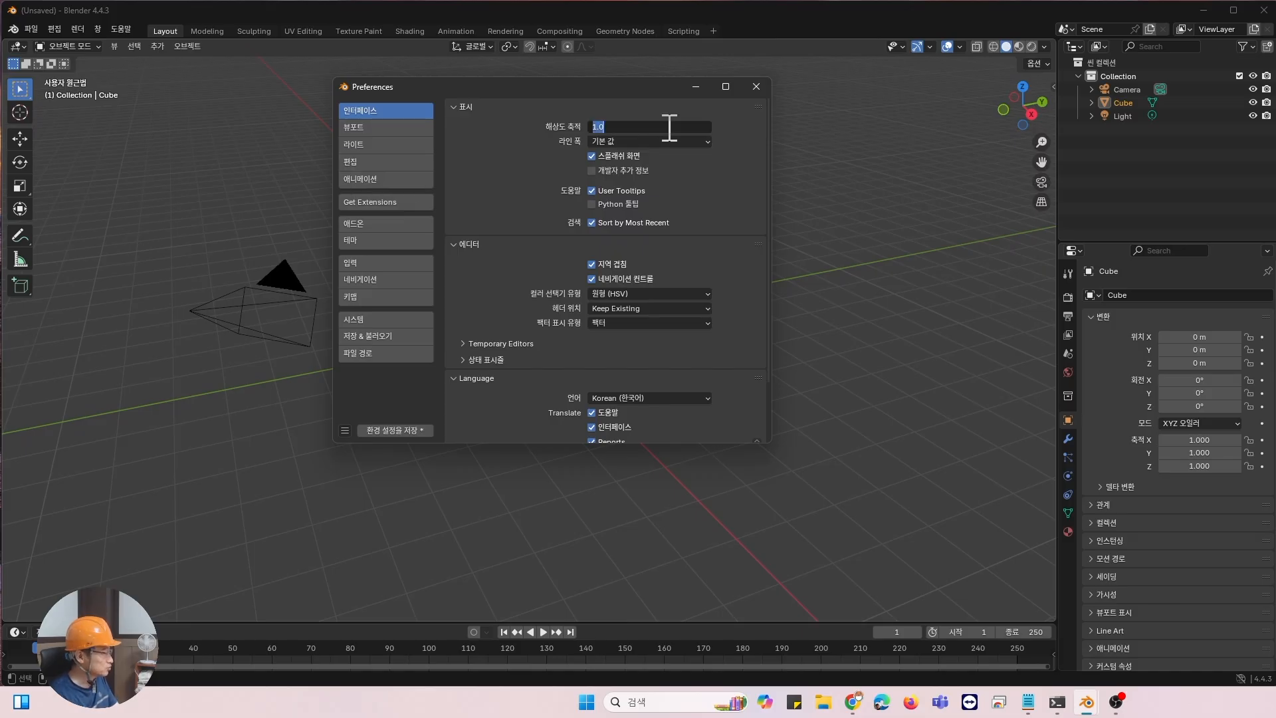
type("1.5")
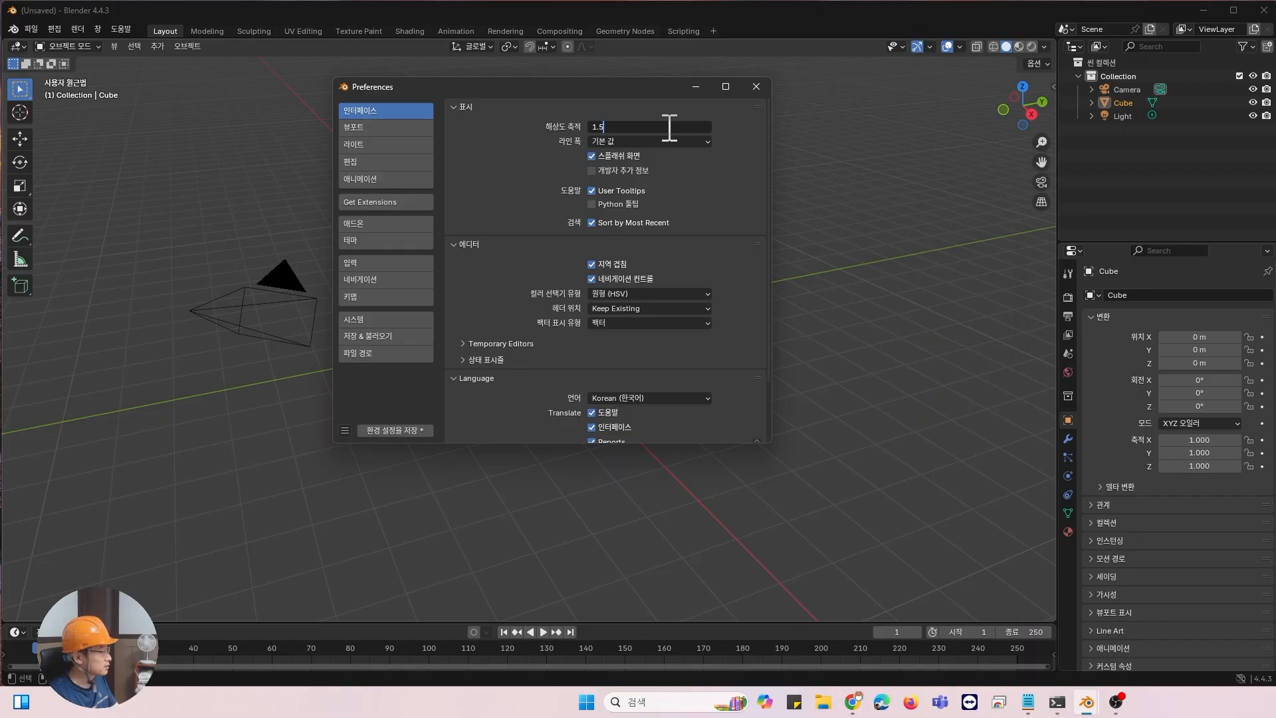
key("Return")
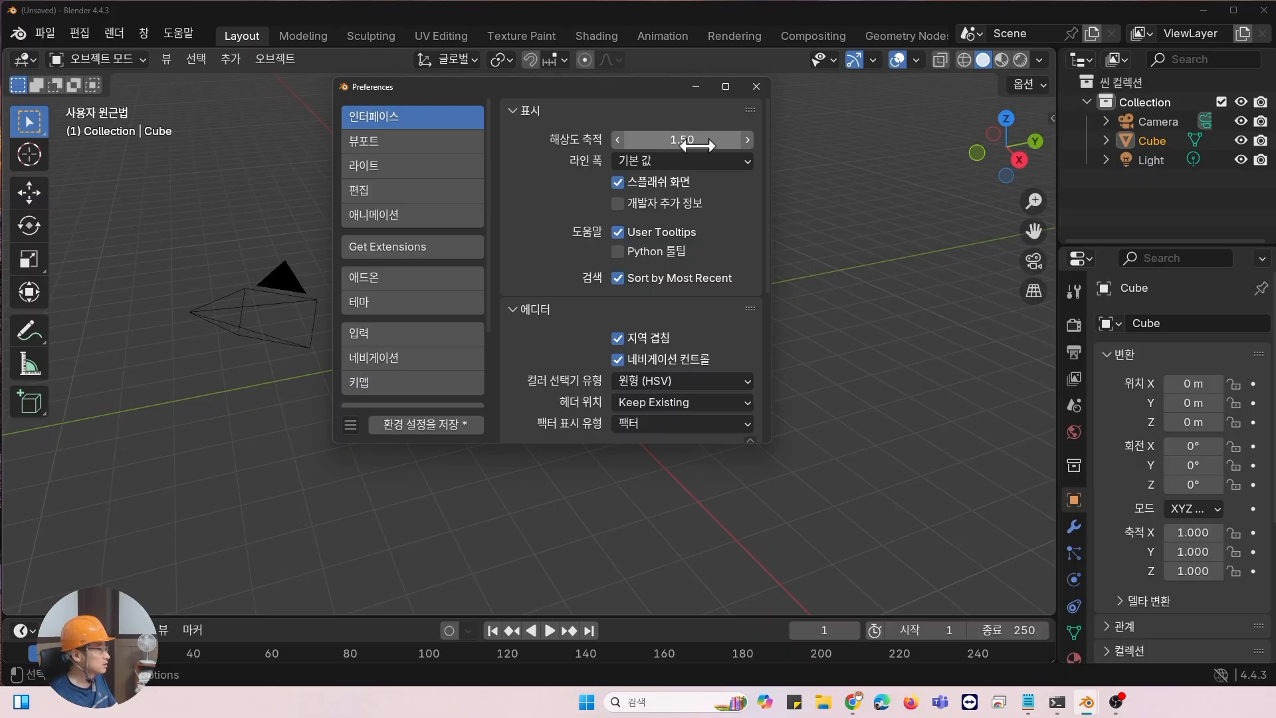
left_click(696, 141)
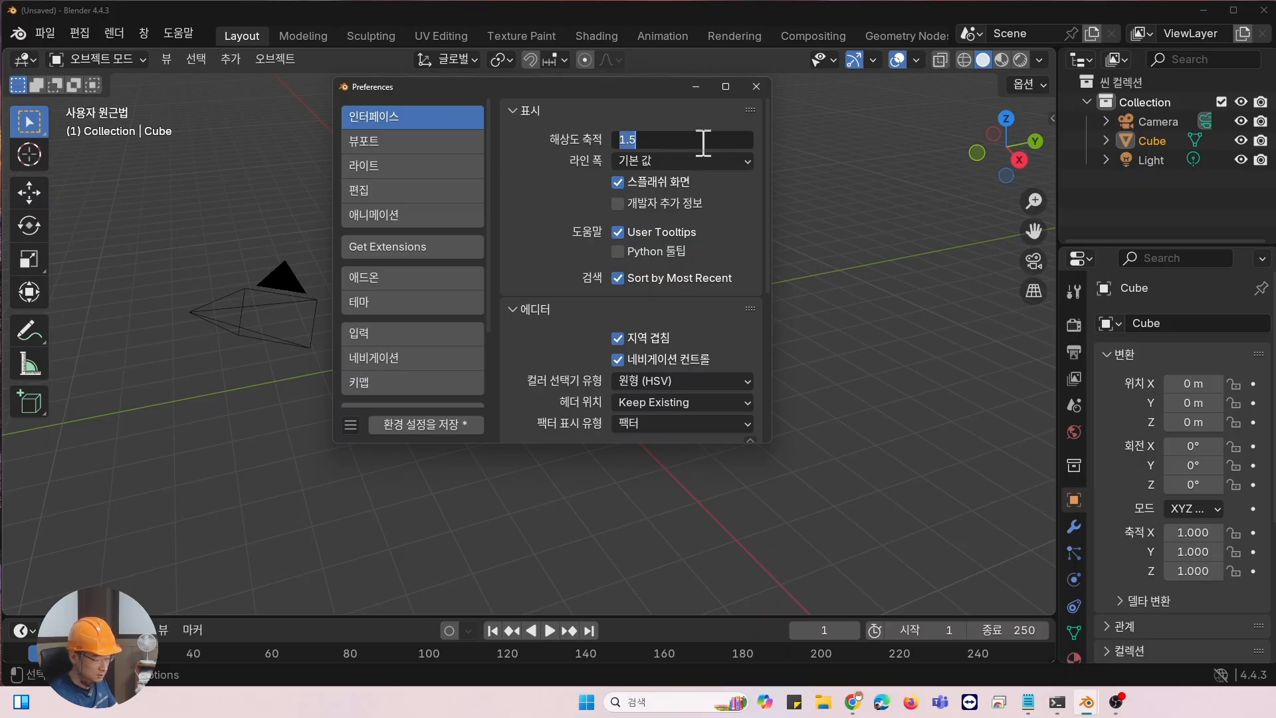
type("1.2")
key("Return")
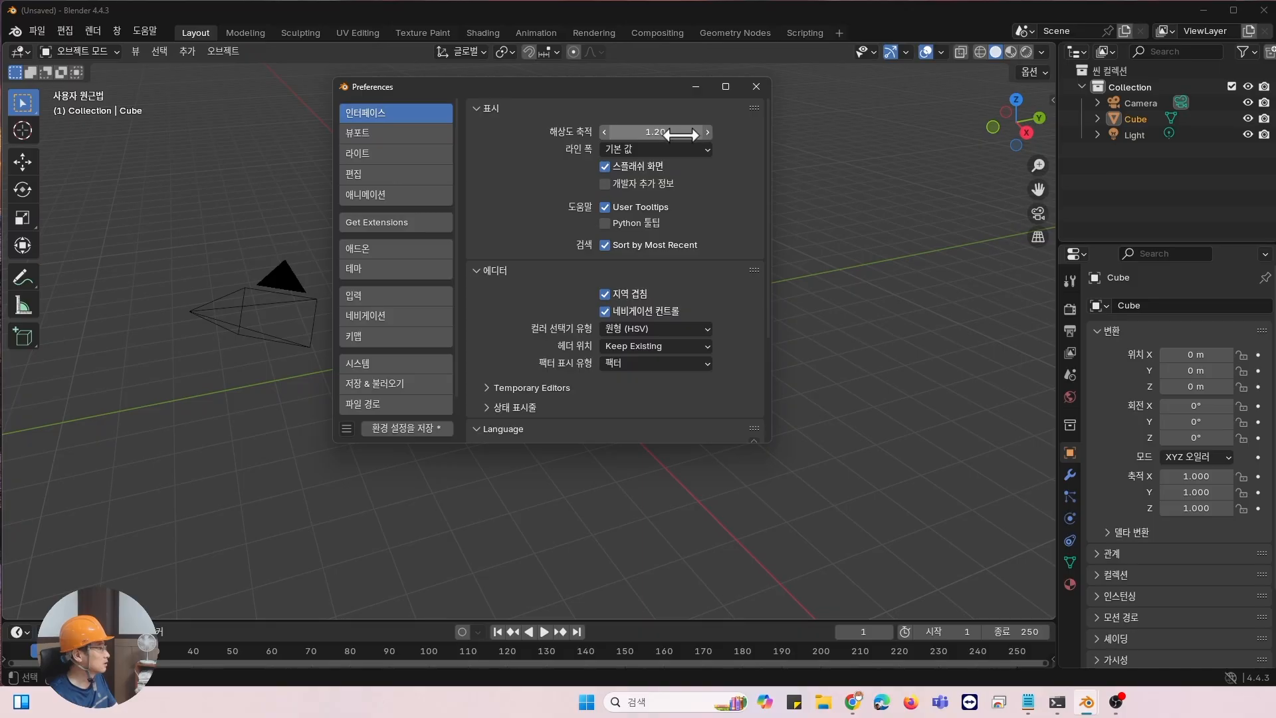
Set the interface resolution scale to 1.5 and close the Preferences window.
left_click(681, 135)
type("1.5")
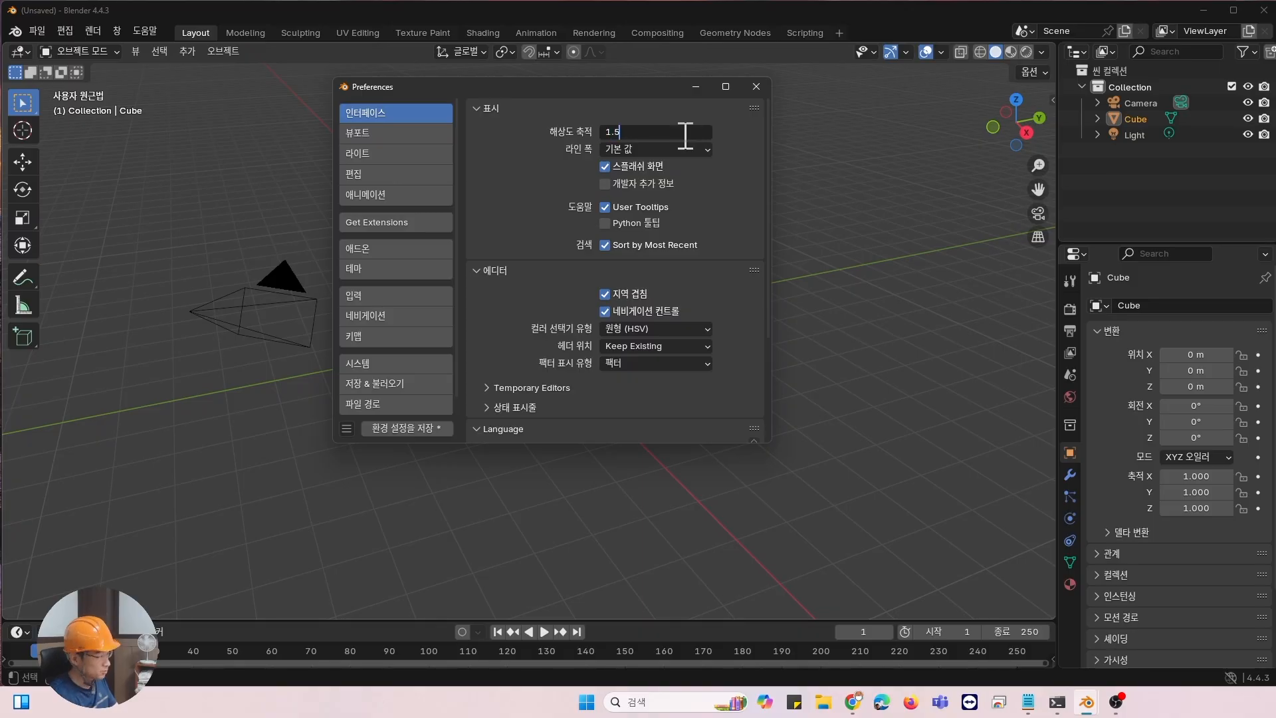
key("Return")
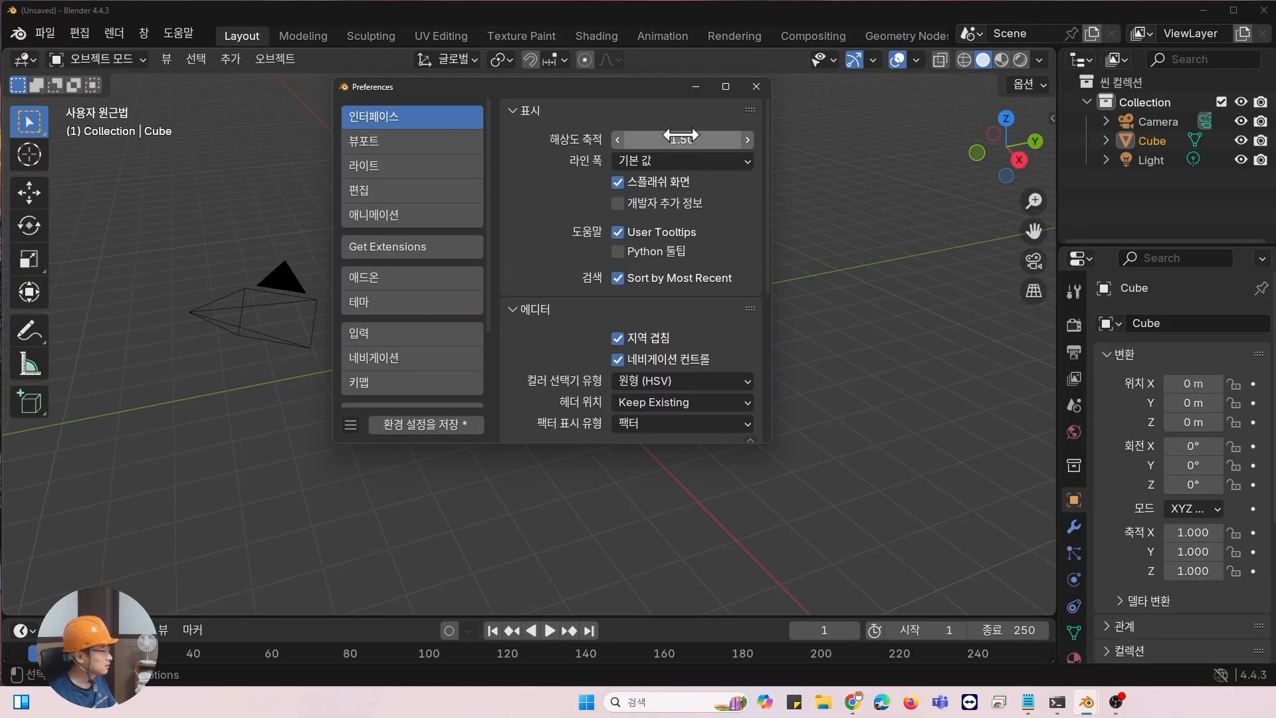
left_click(755, 86)
Deselect the cube in the 3D viewport.
middle_click_drag(555, 393, 393, 258)
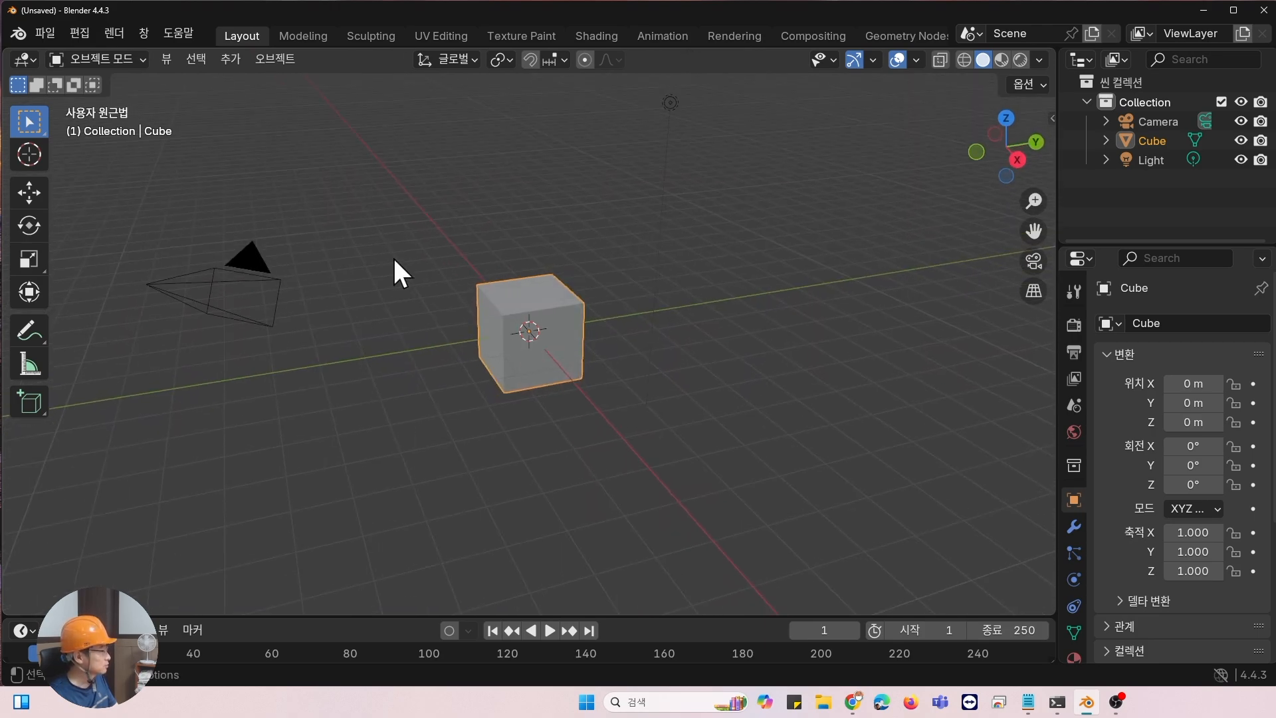
left_click(615, 224)
middle_click_drag(641, 309, 646, 299)
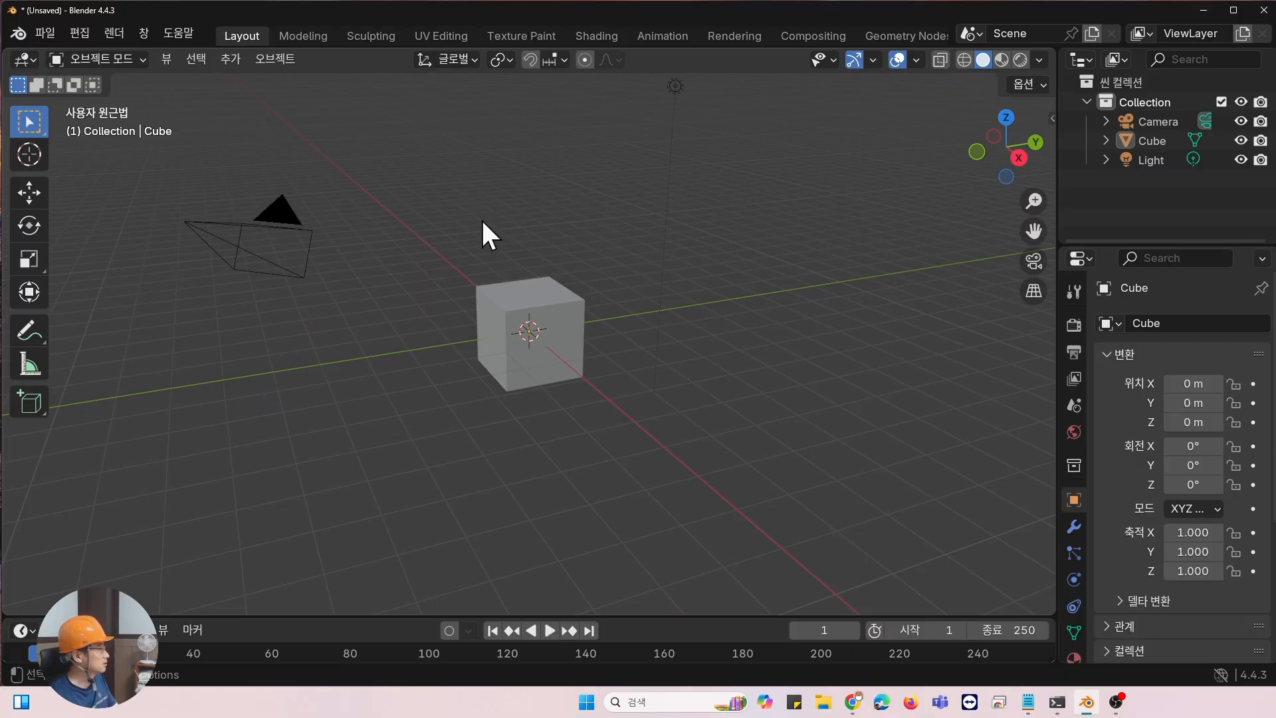
middle_click_drag(449, 220, 336, 196)
Save the scene to the Desktop folder as Test.blend.
left_click(45, 32)
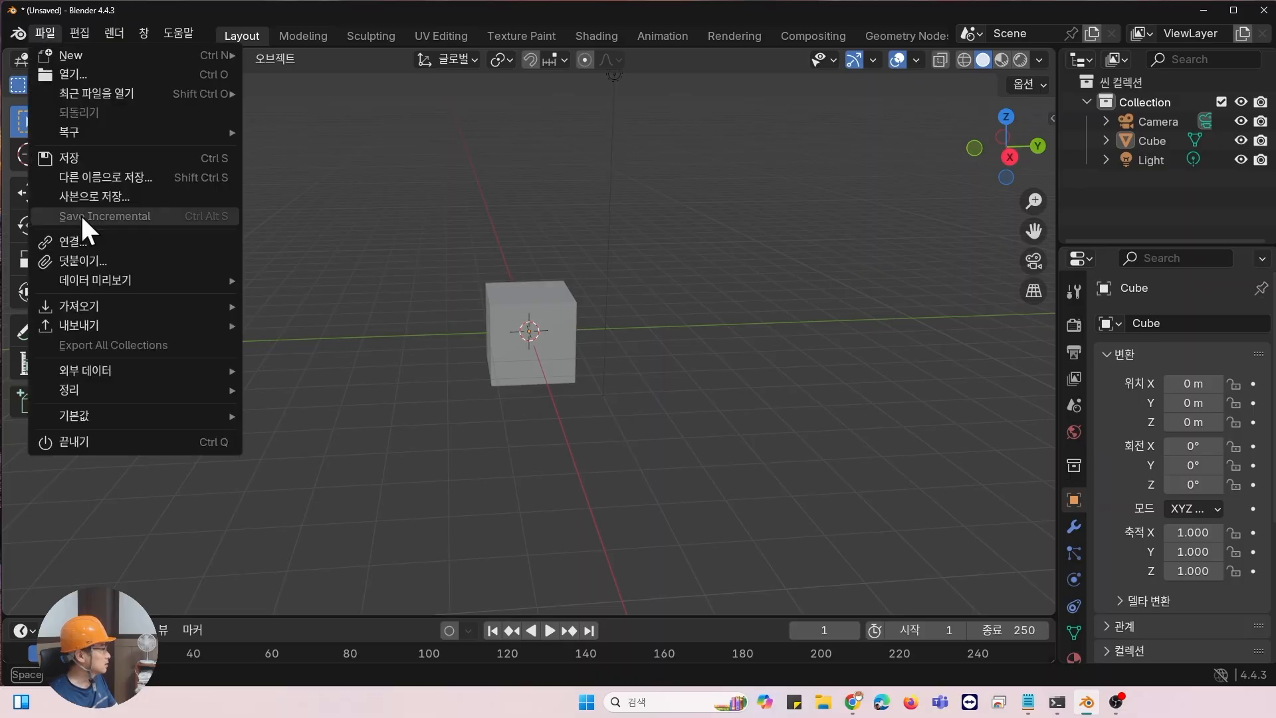
left_click(97, 158)
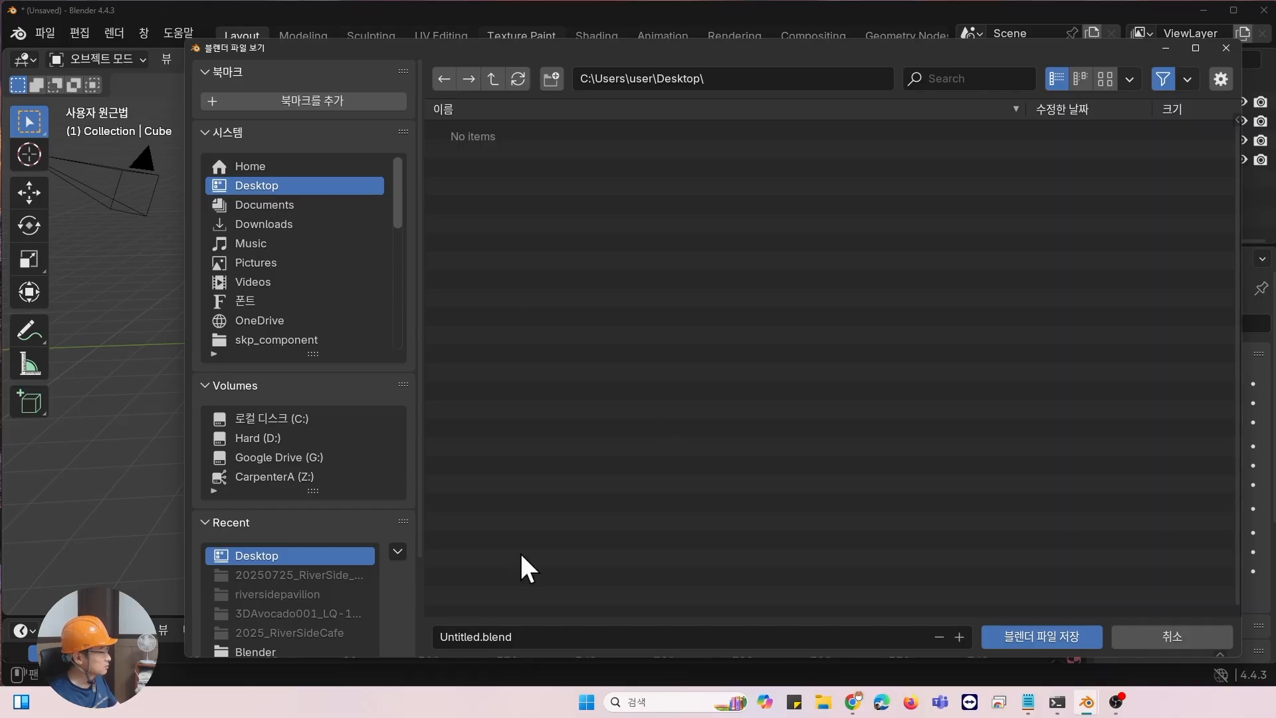
left_click(471, 636)
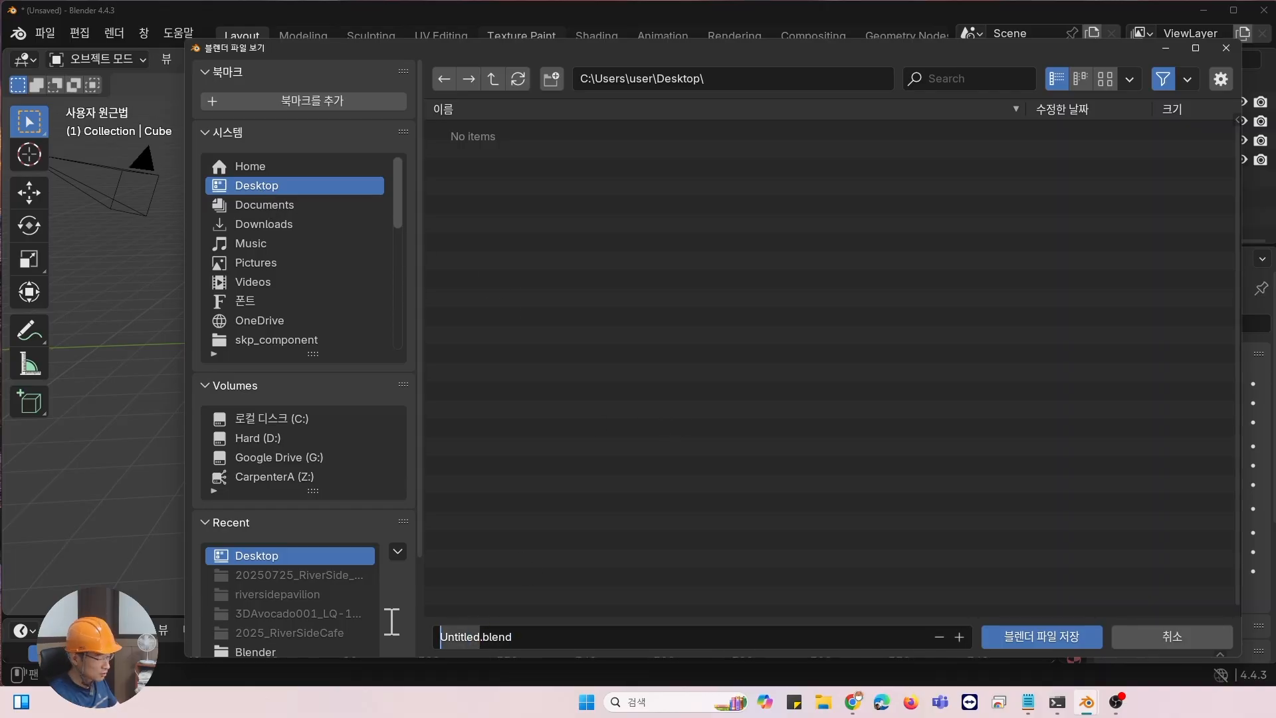
key("BackSpace")
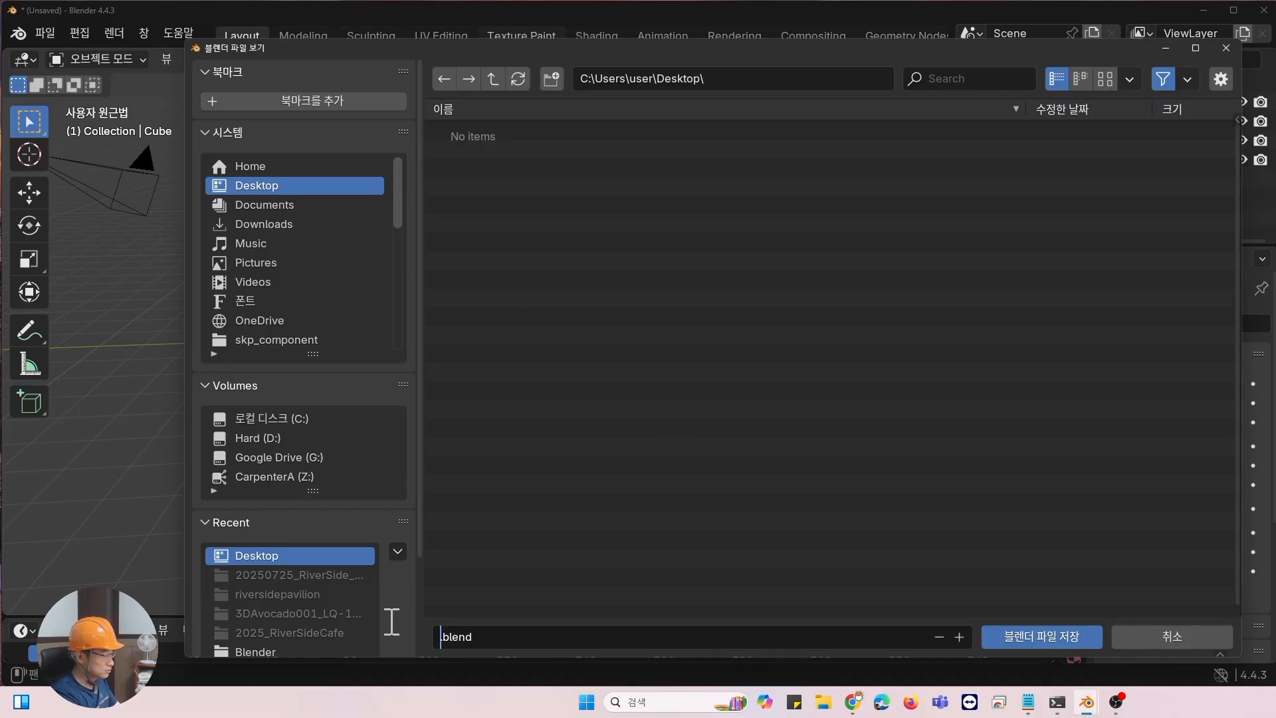
type("Test")
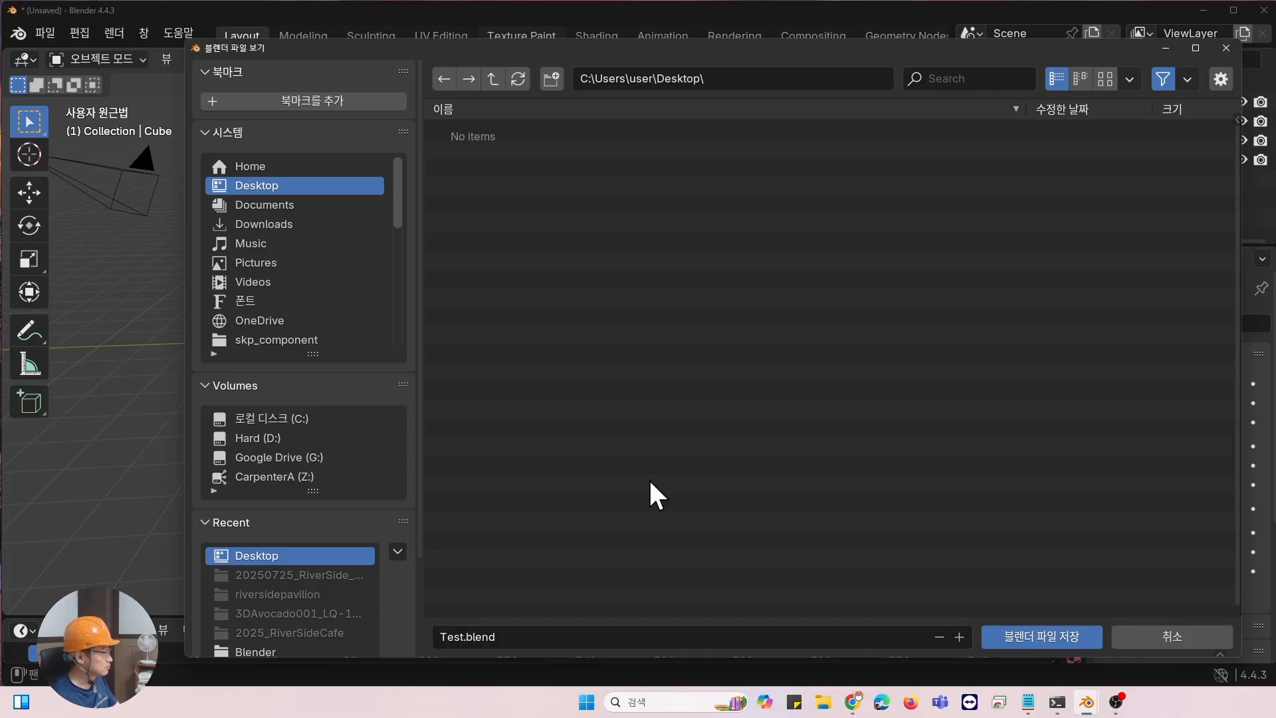
left_click(1040, 636)
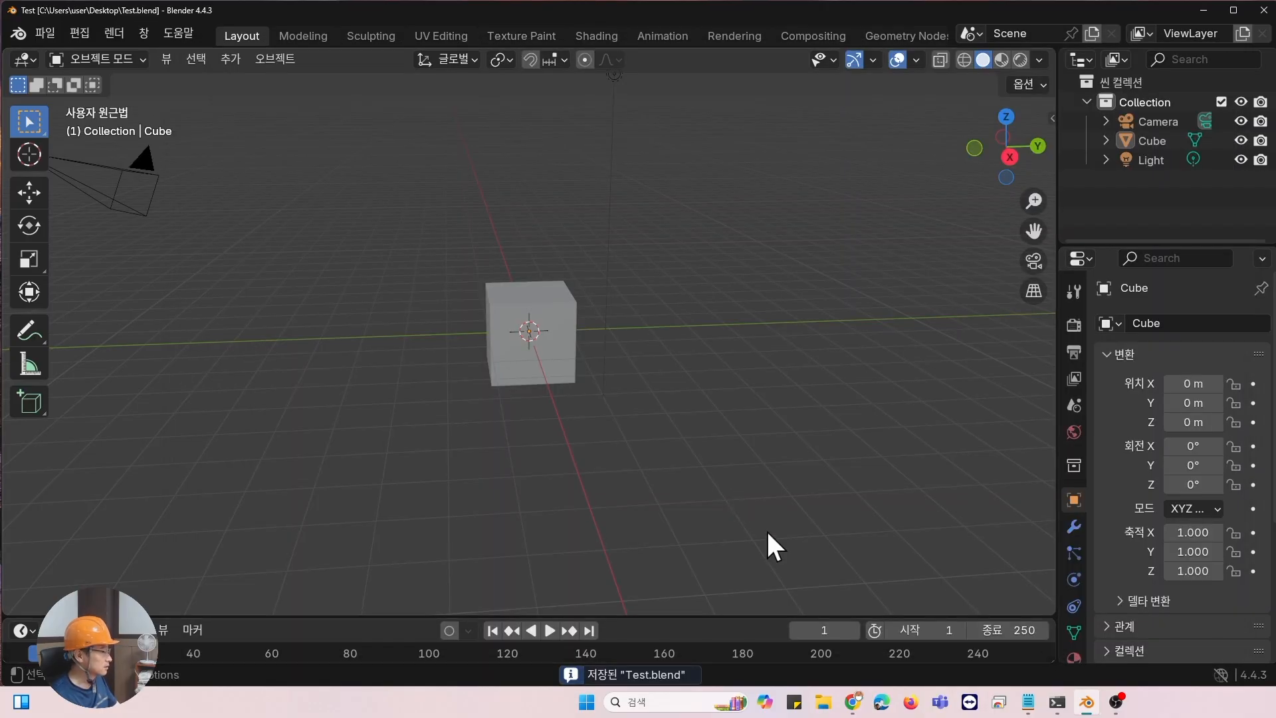
Switch to File Explorer, check the saved Test.blend file in the Desktop folder and close the Explorer window.
key("super+e")
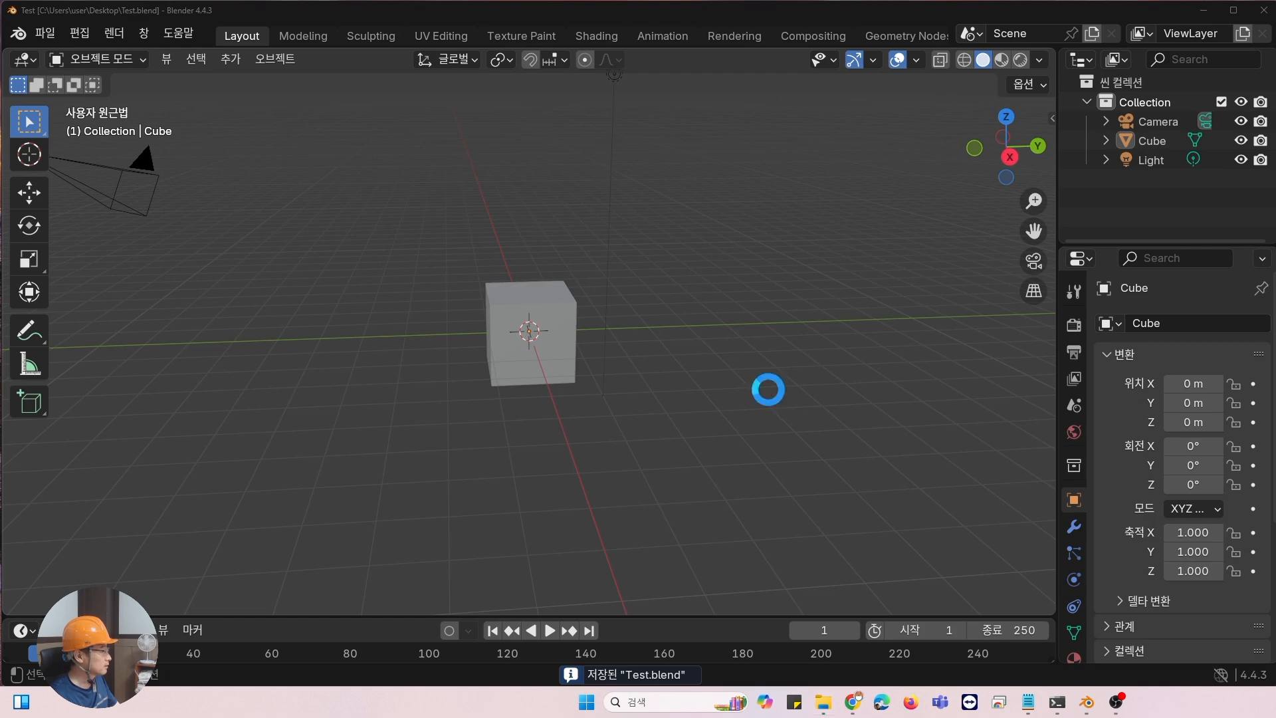
left_click(243, 229)
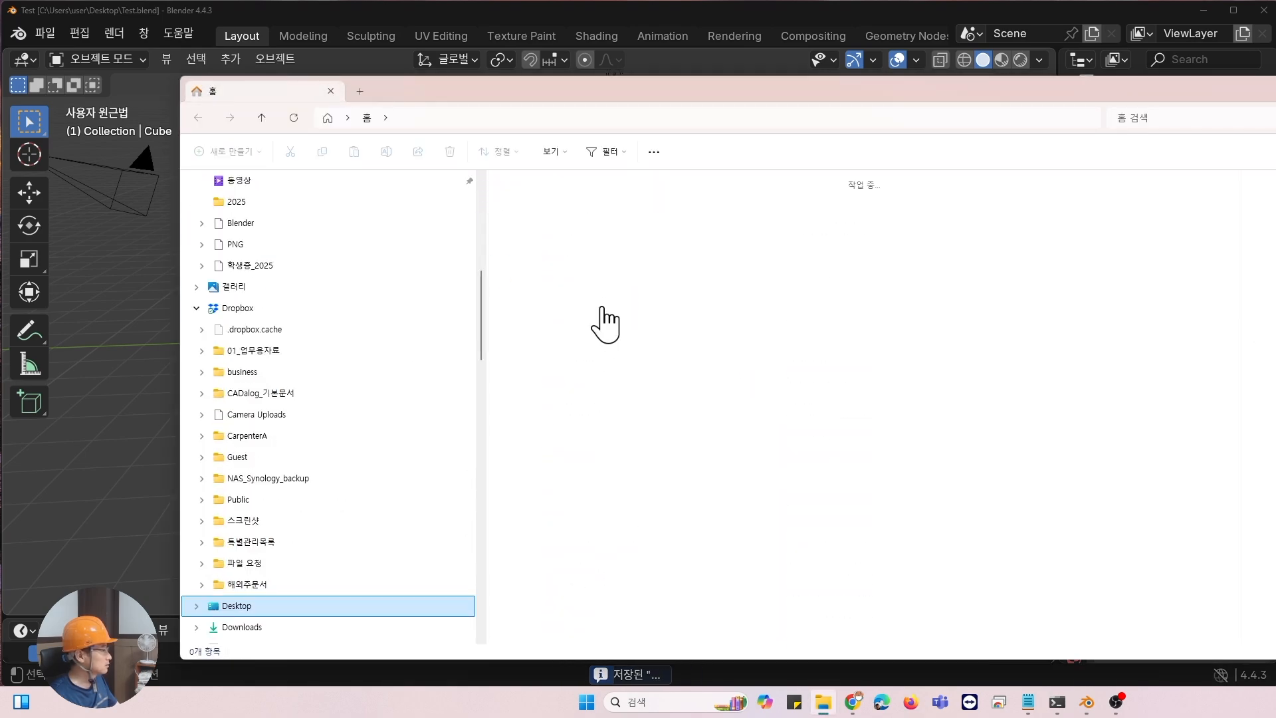
left_click_drag(669, 93, 638, 83)
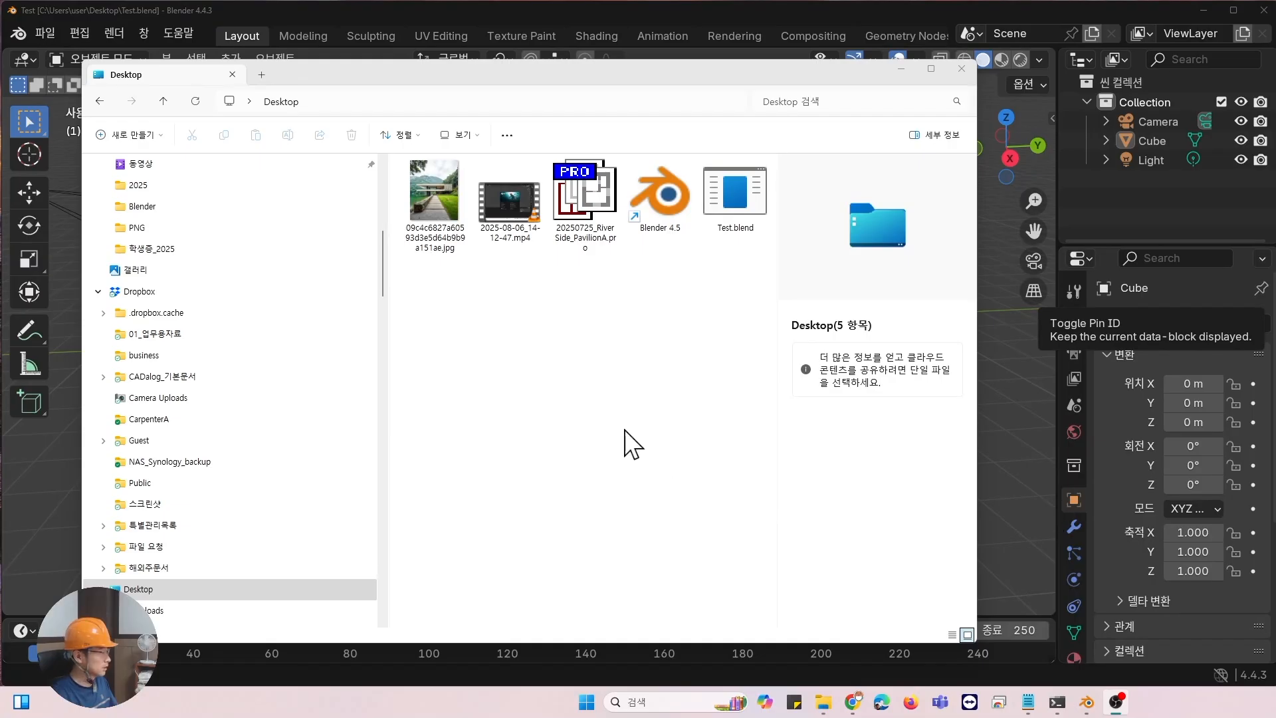
left_click(625, 428)
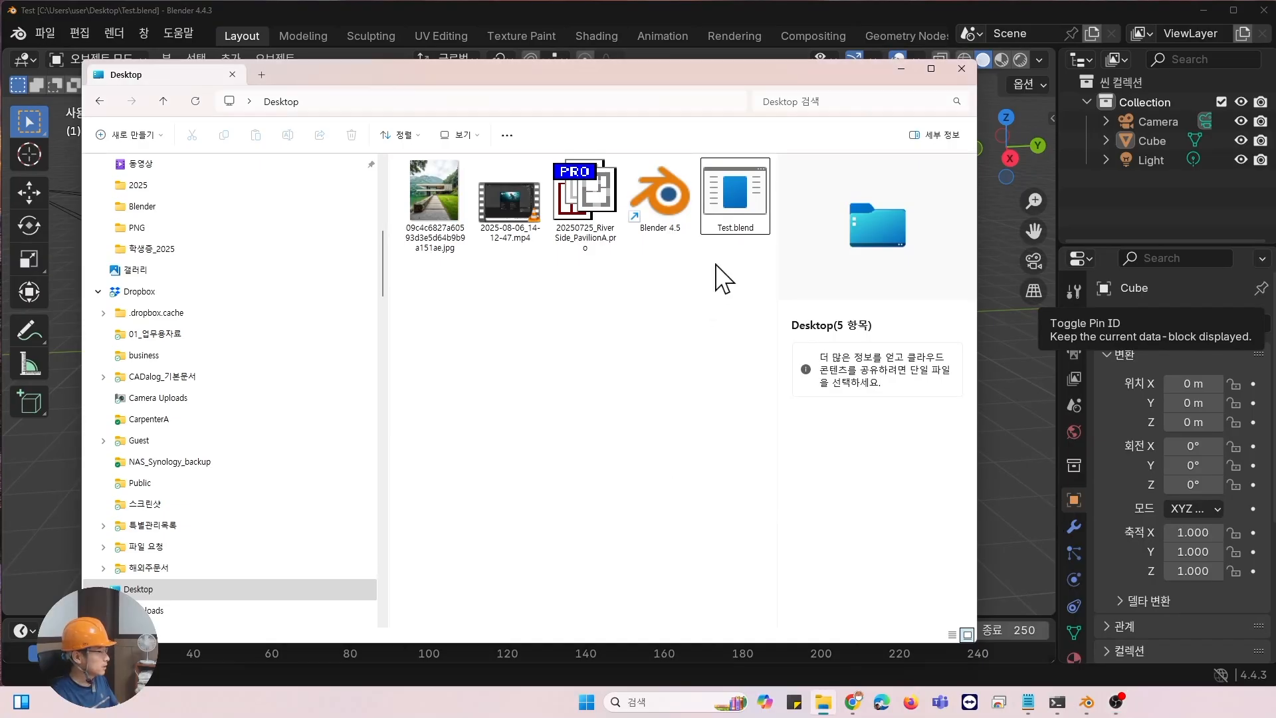
left_click(734, 194)
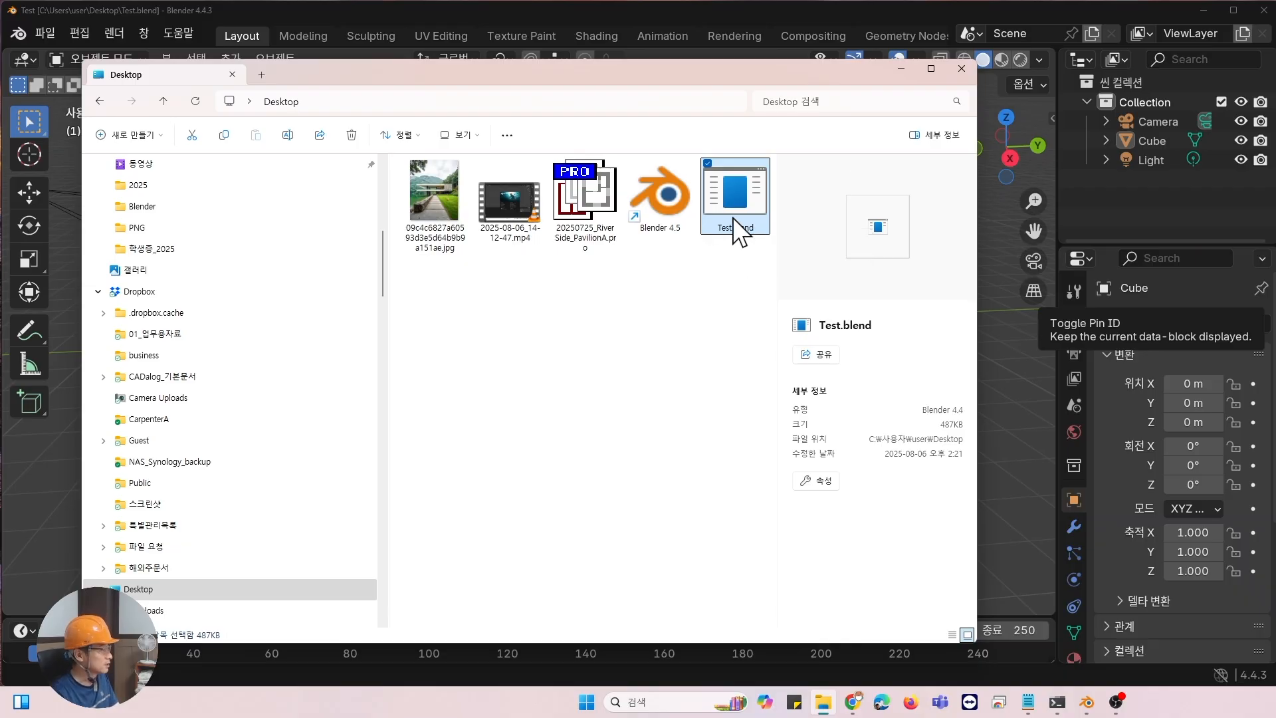
left_click(962, 68)
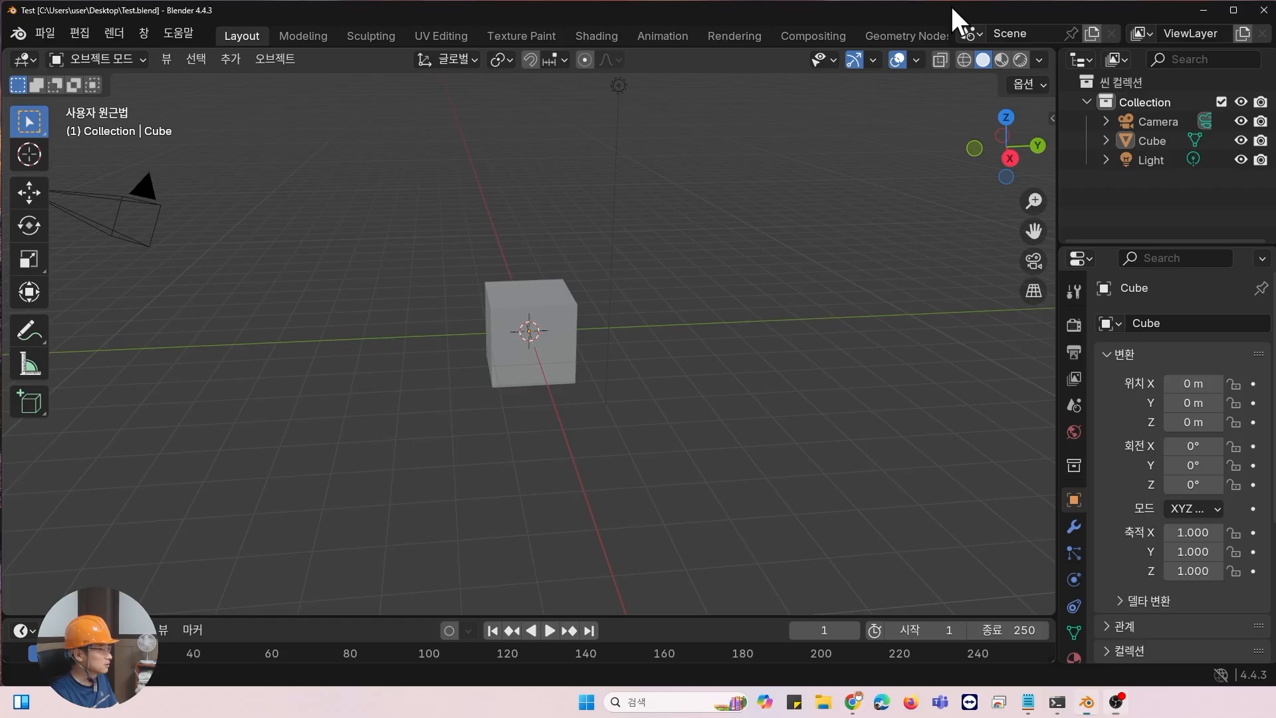
Select and deselect the cube in the 3D viewport and look through the interaction modes available for it.
middle_click_drag(638, 369, 635, 336)
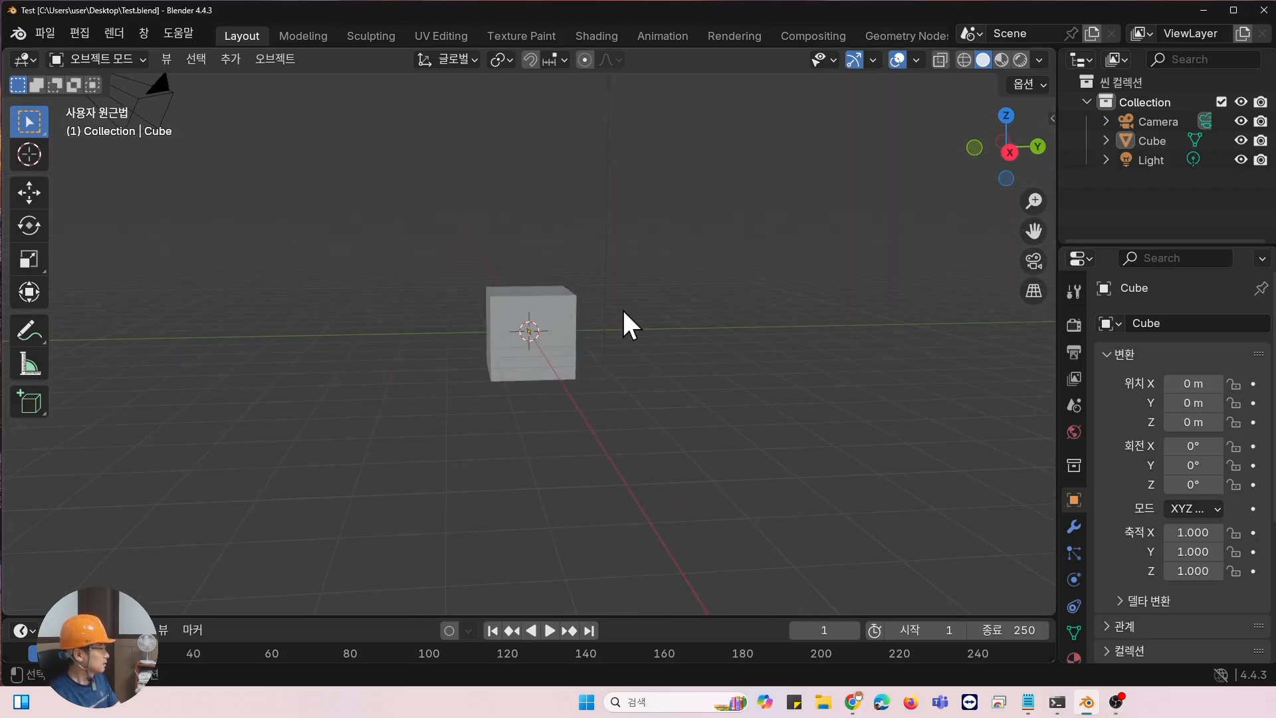
left_click(540, 309)
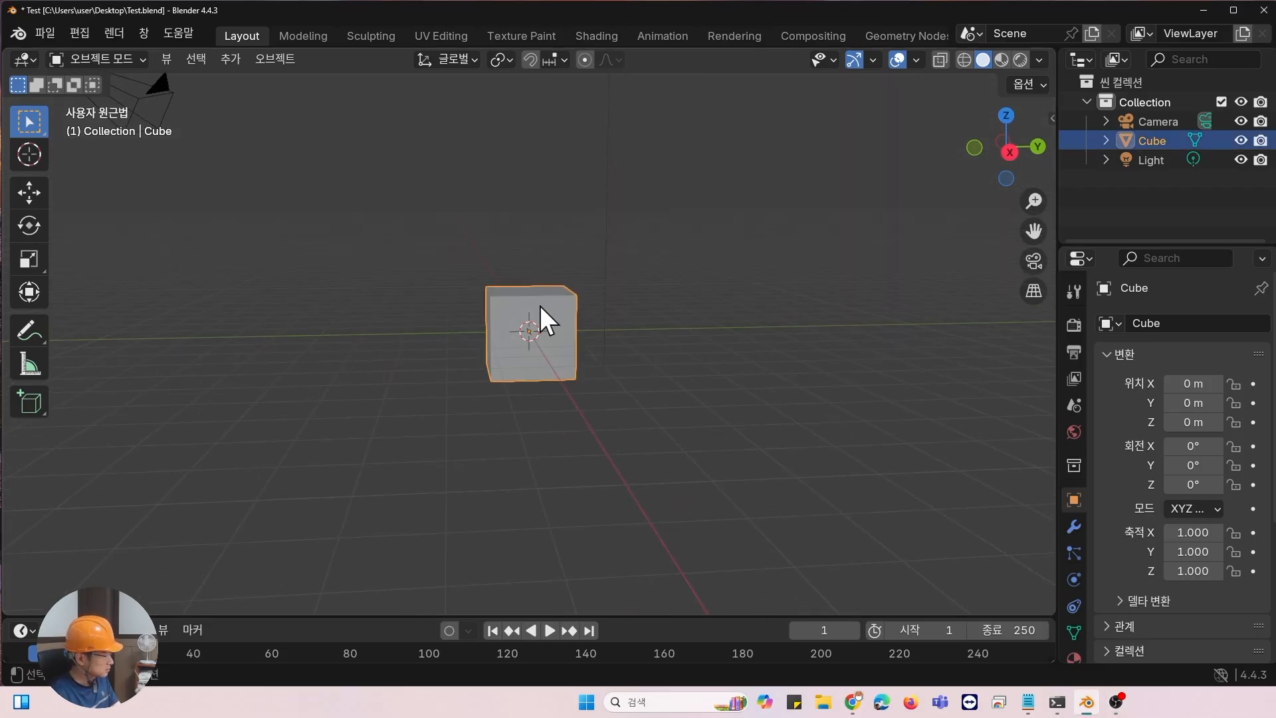
left_click(576, 246)
left_click(548, 326)
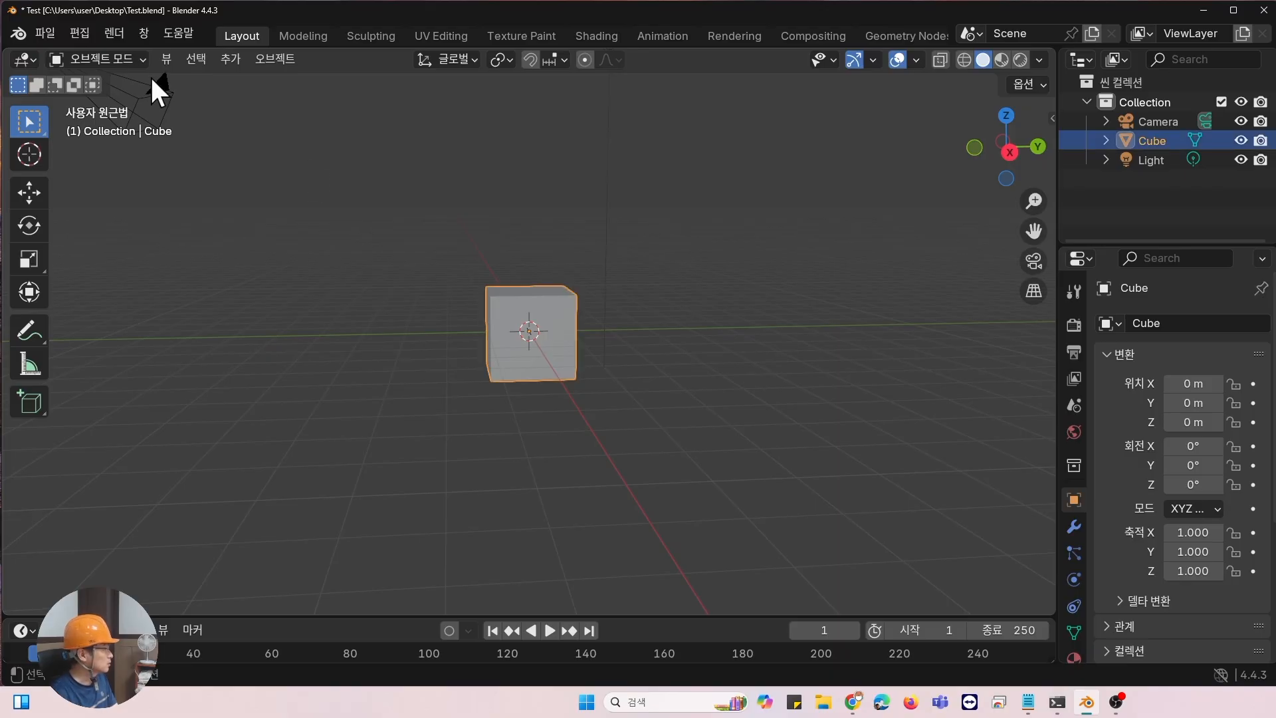
left_click(138, 61)
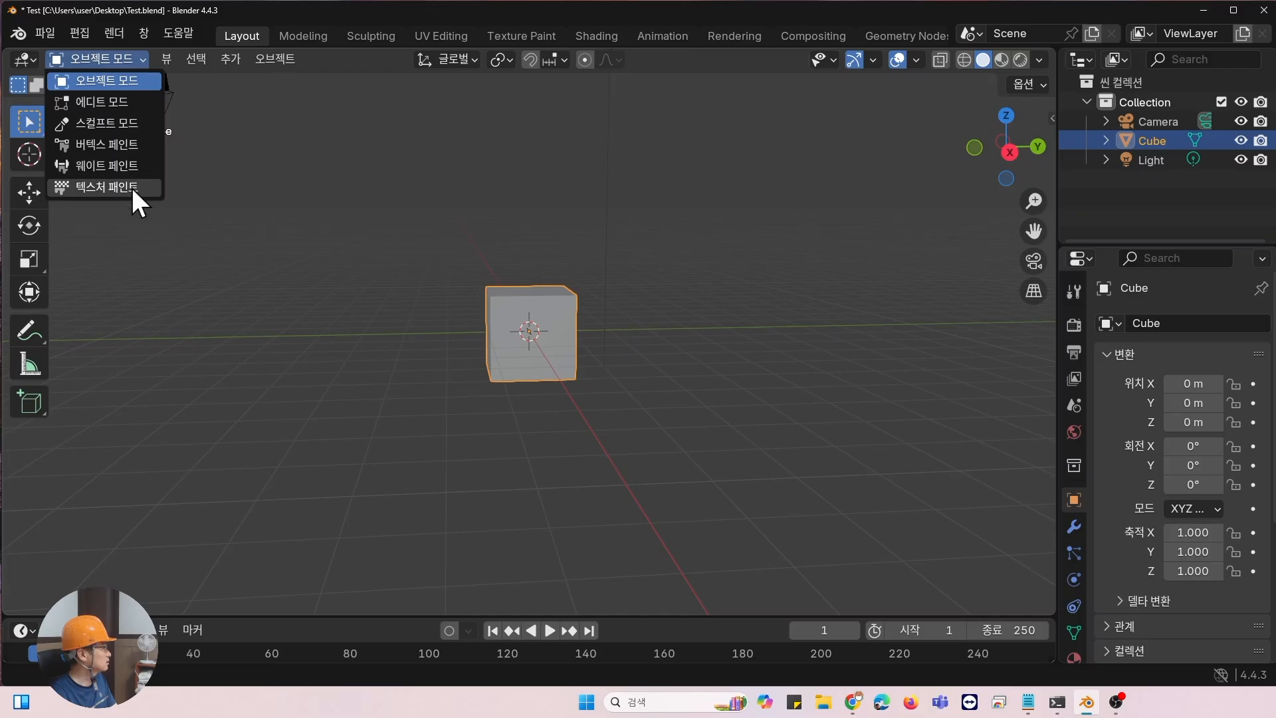
left_click(352, 153)
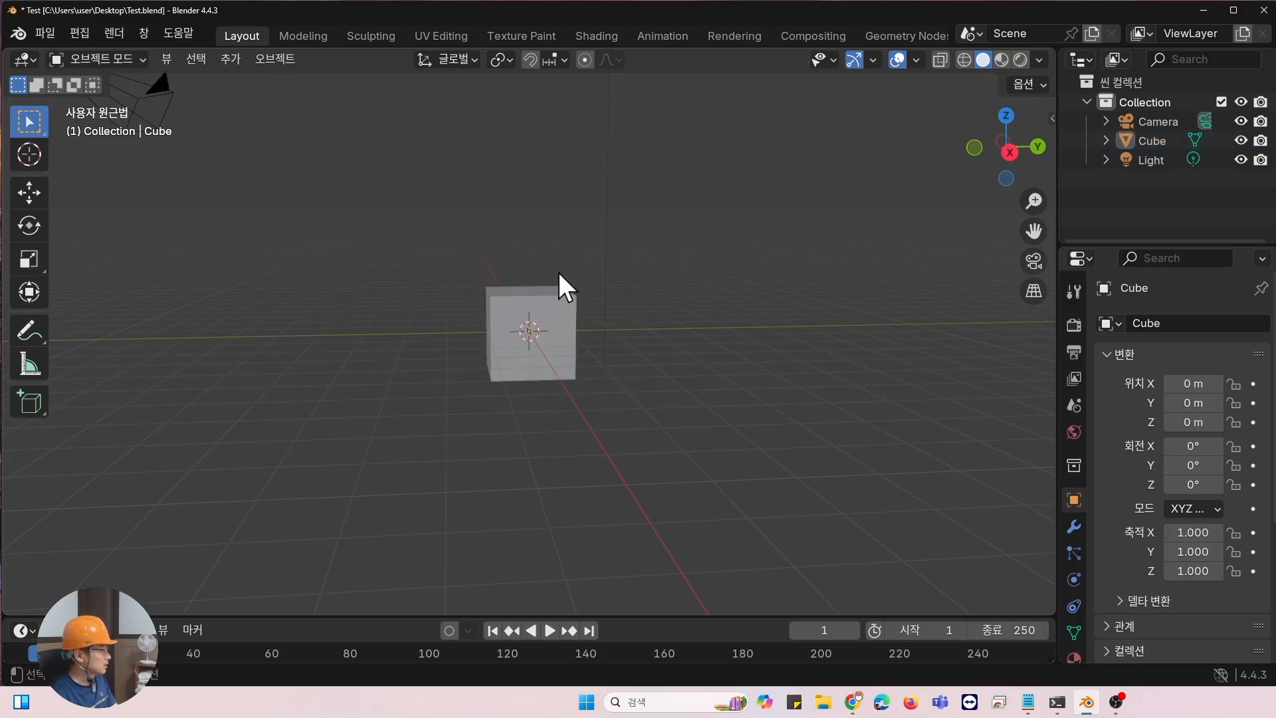
middle_click_drag(584, 237, 646, 282)
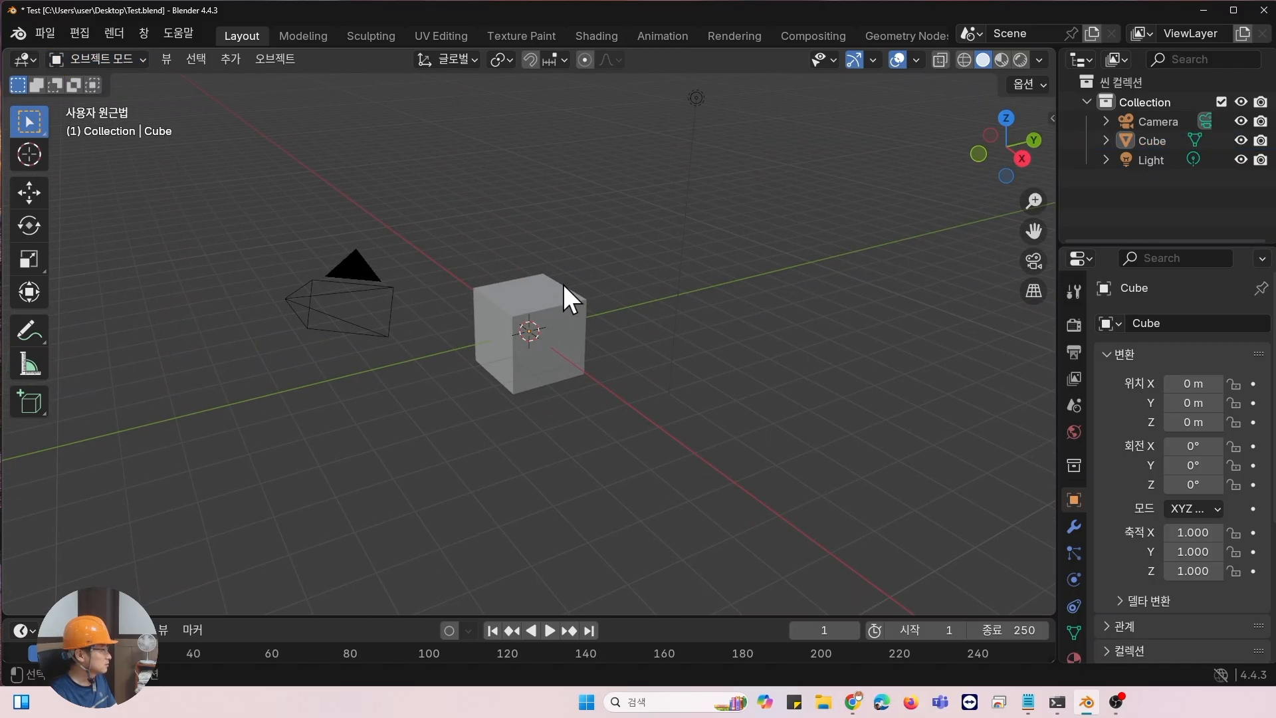
left_click(125, 61)
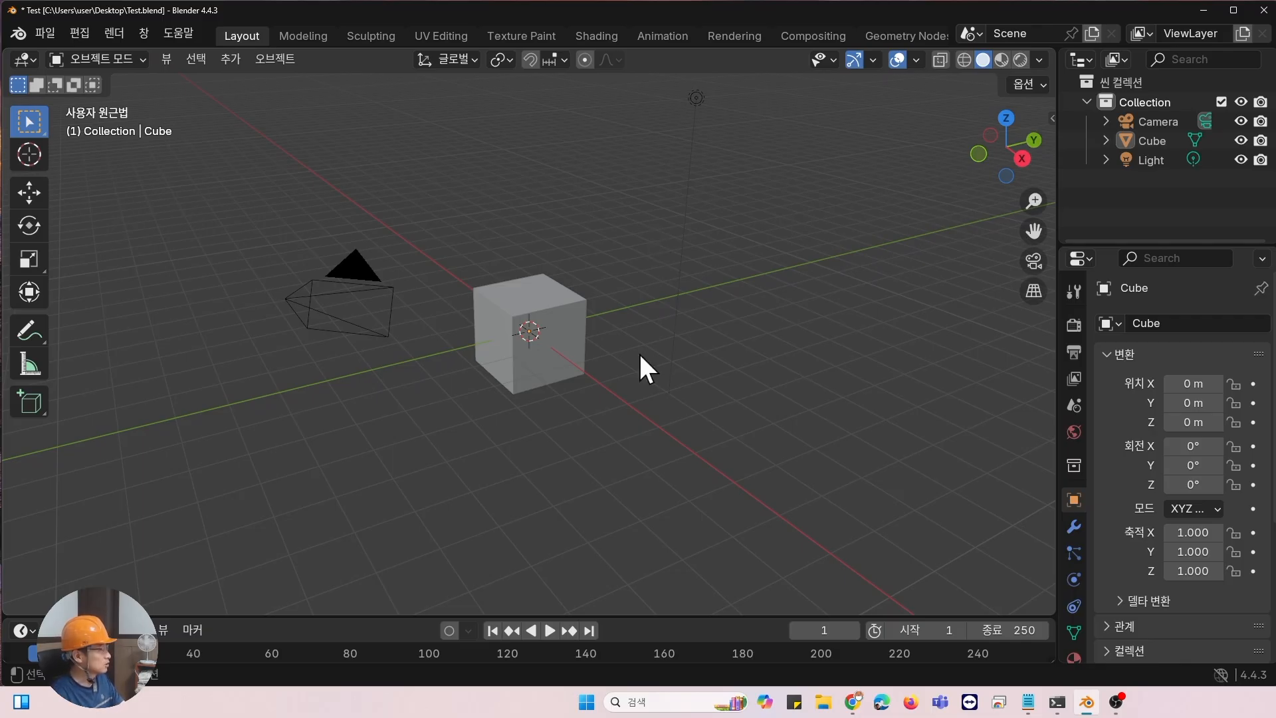
Select the cube in the 3D viewport and switch it to Edit Mode (에디트 모드).
left_click(559, 298)
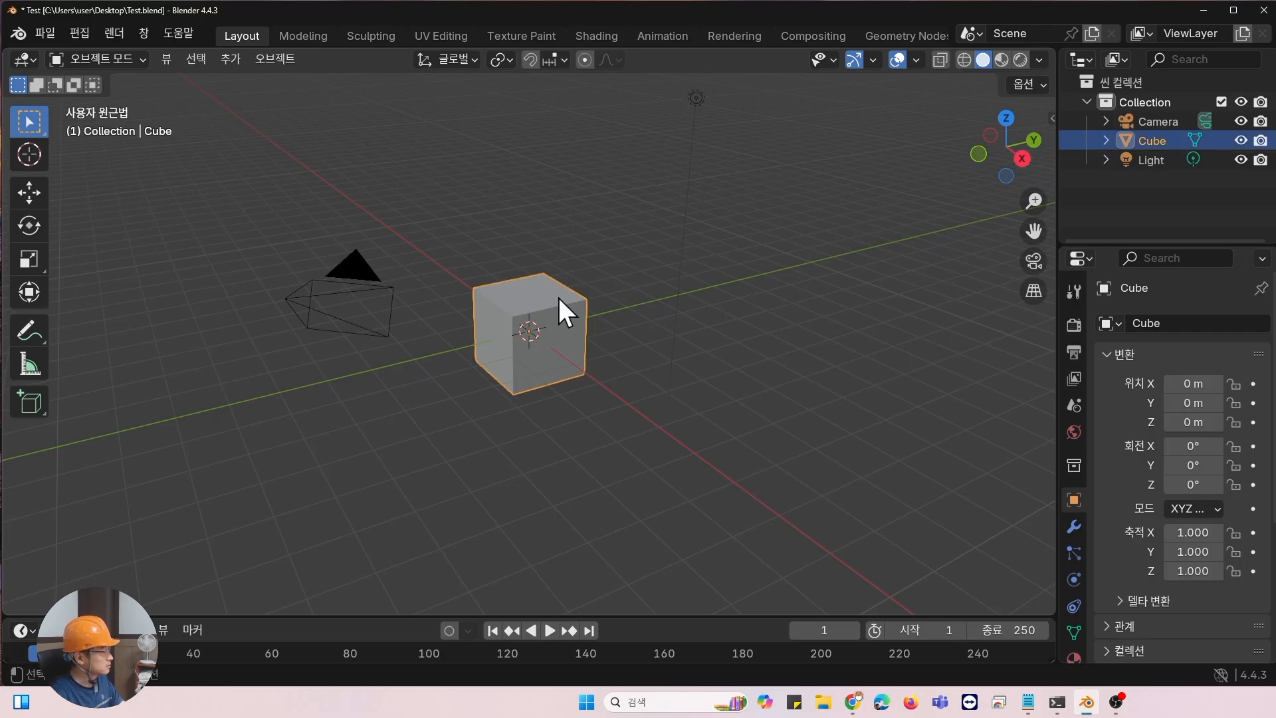
key("alt+a")
left_click(535, 309)
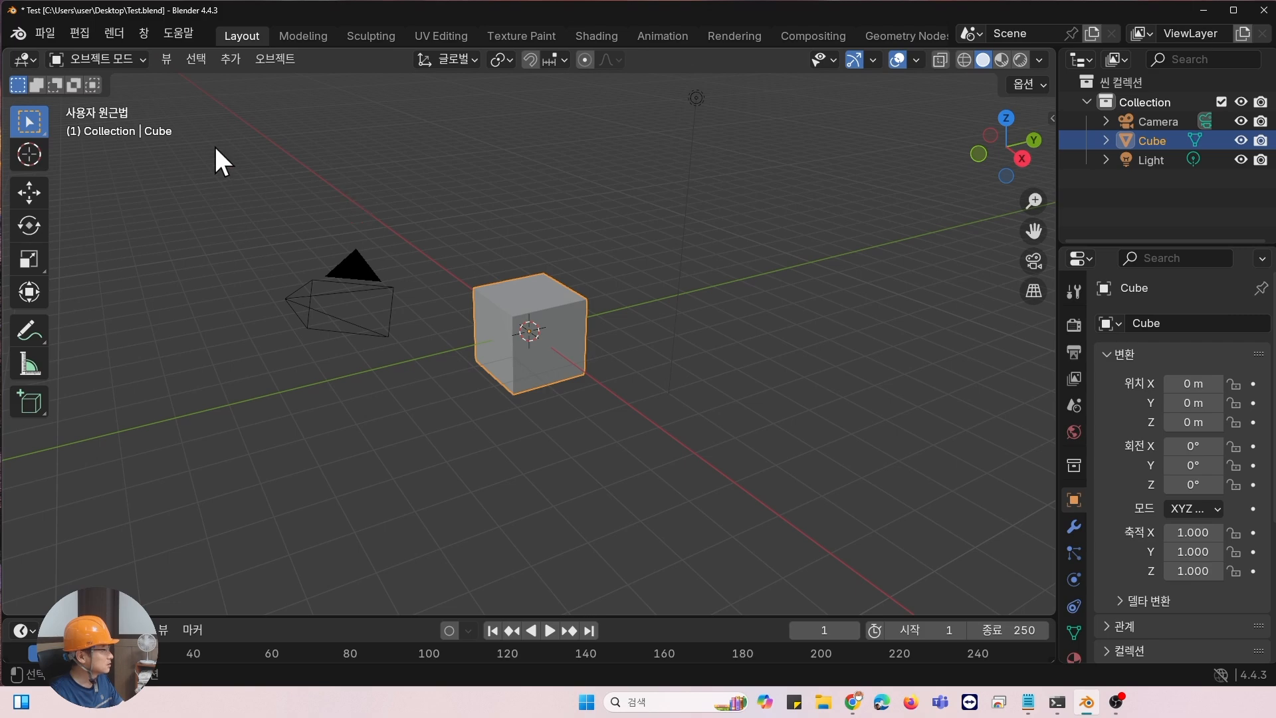
left_click(697, 229)
left_click(509, 312)
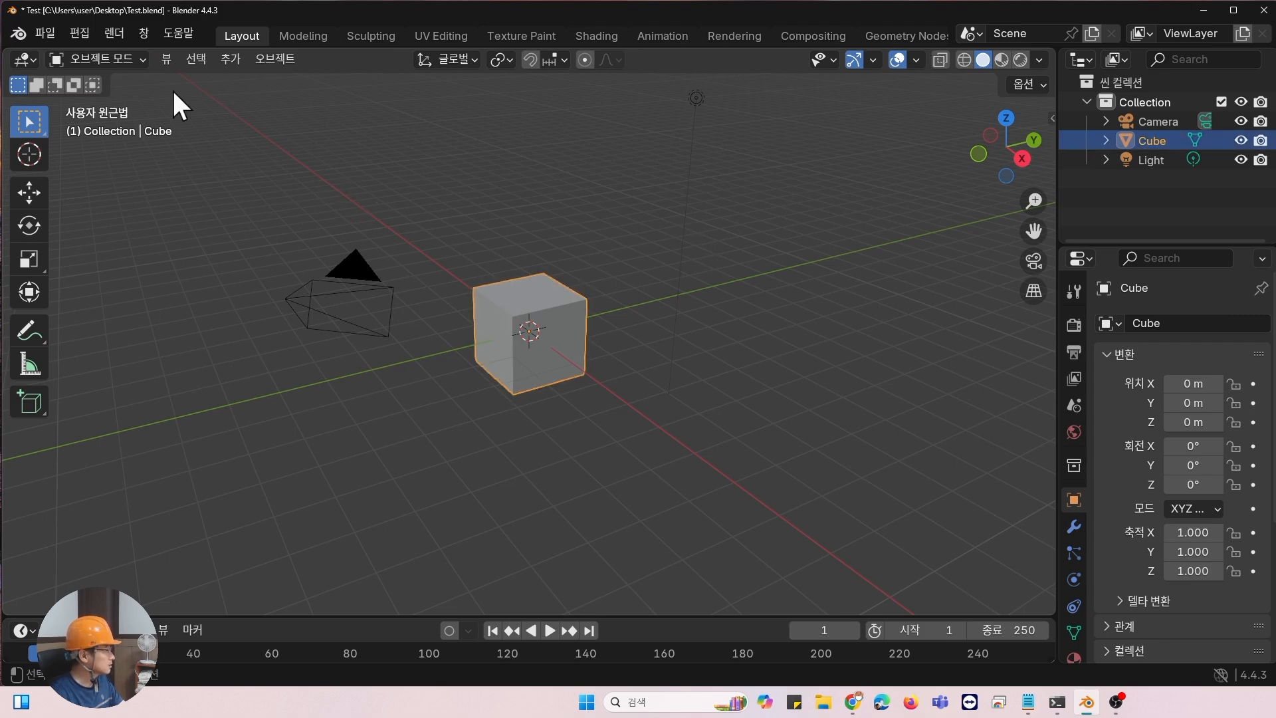
left_click(134, 58)
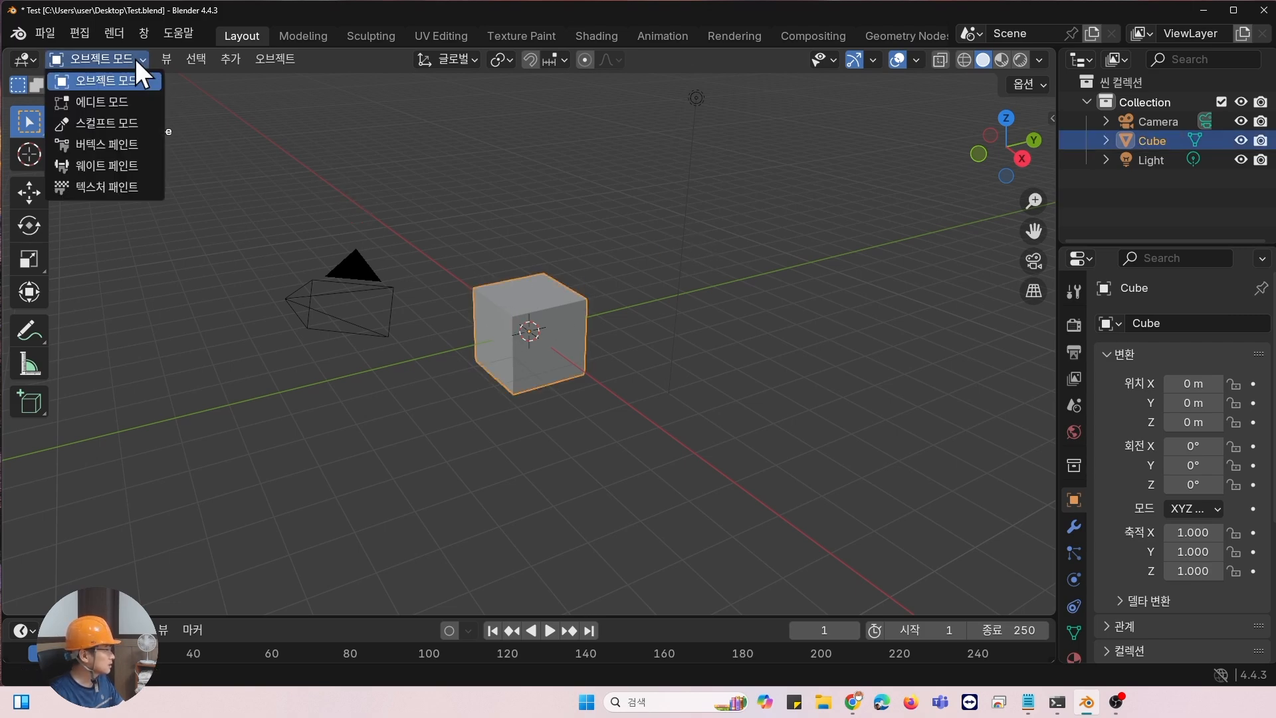
left_click(121, 101)
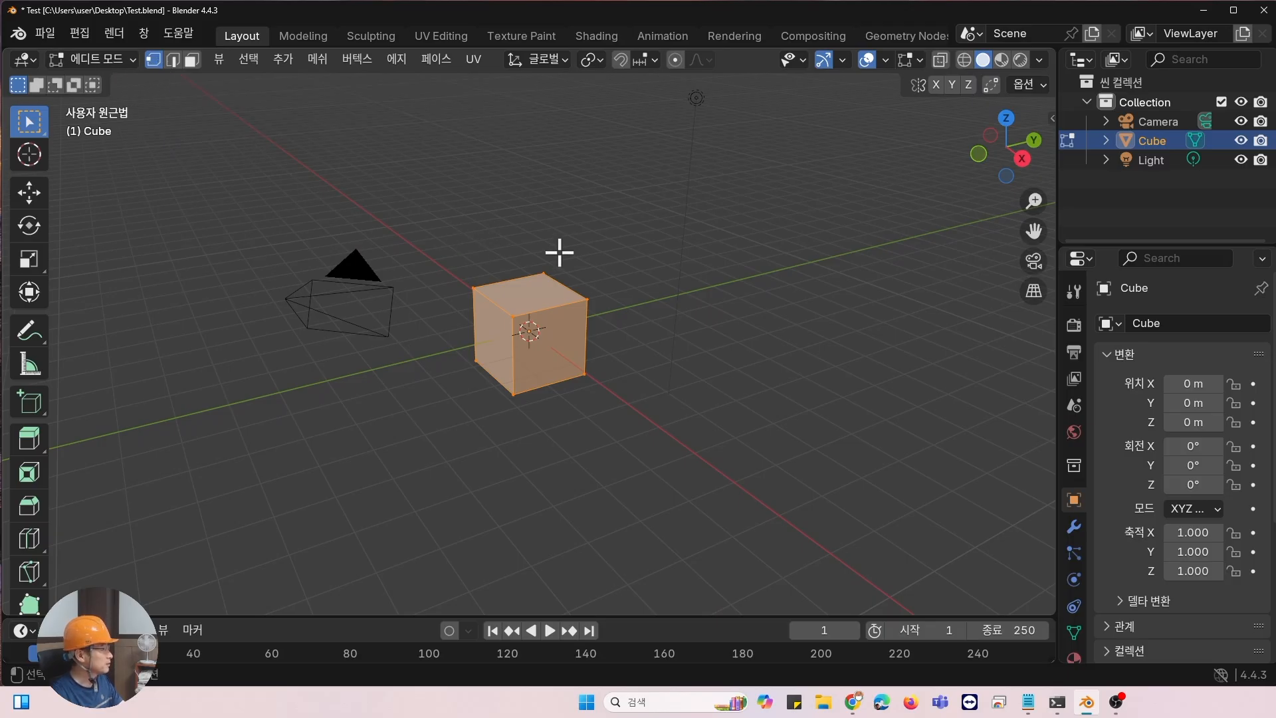
Select one of the cube's upper edges with edge selection, and its top face with face selection.
left_click(171, 59)
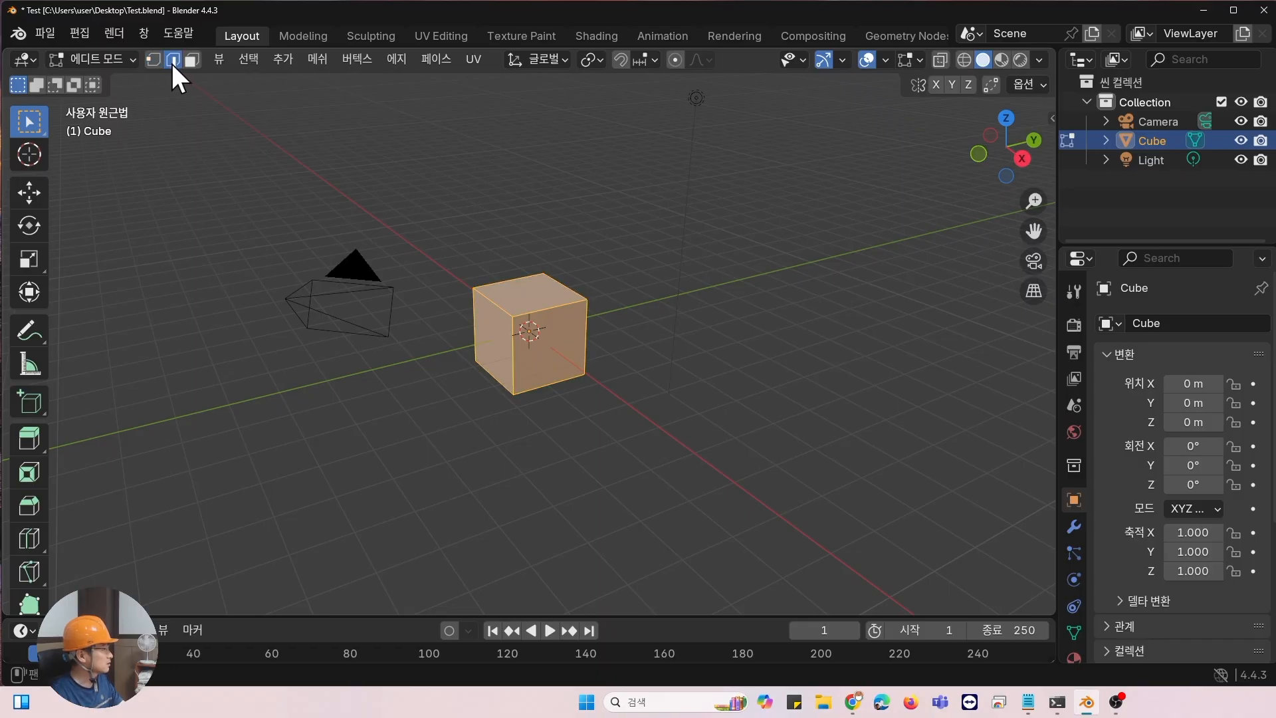
left_click(569, 278)
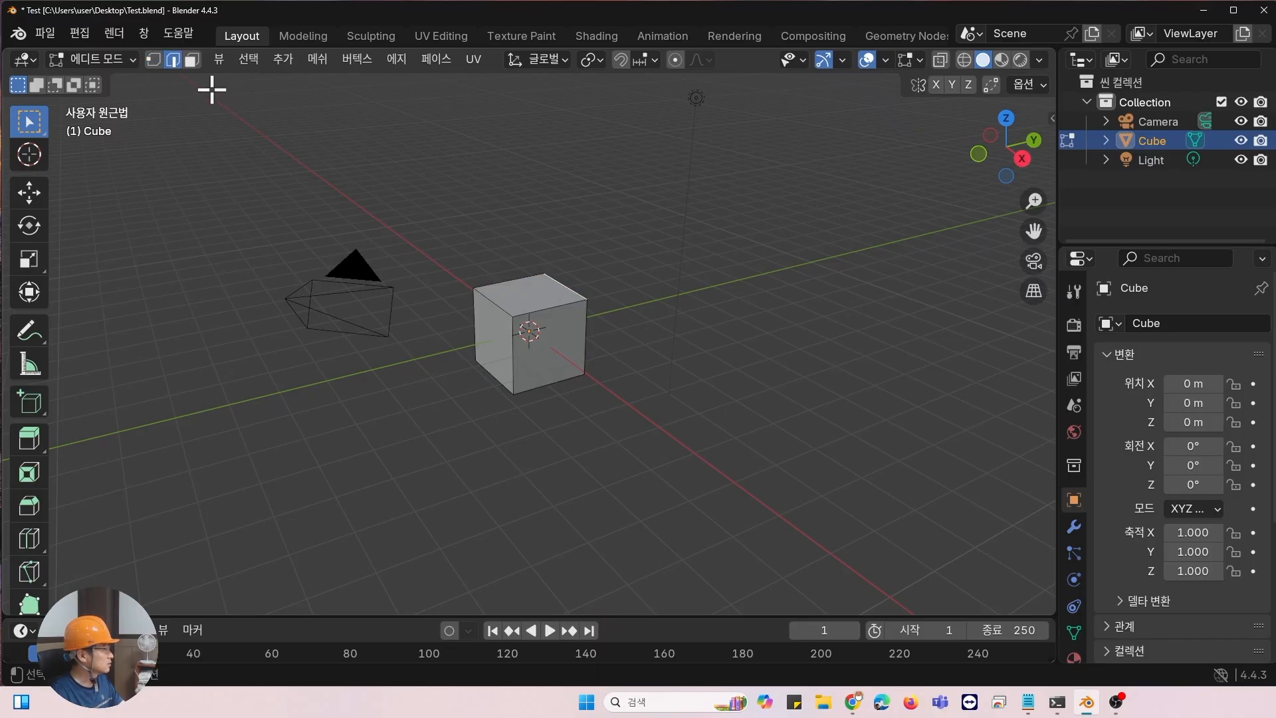
left_click(192, 61)
left_click(522, 304)
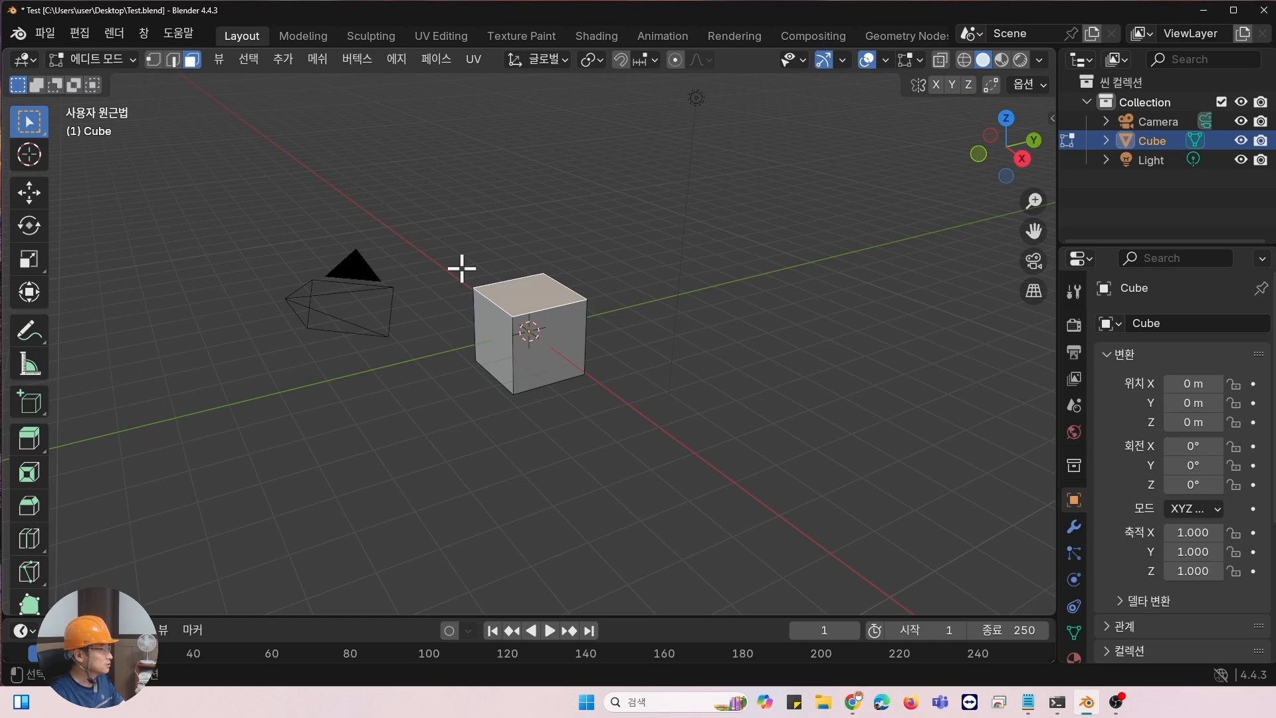
Return to Object Mode (오브젝트 모드) and reselect the cube after clearing the selection.
left_click(116, 60)
left_click(116, 80)
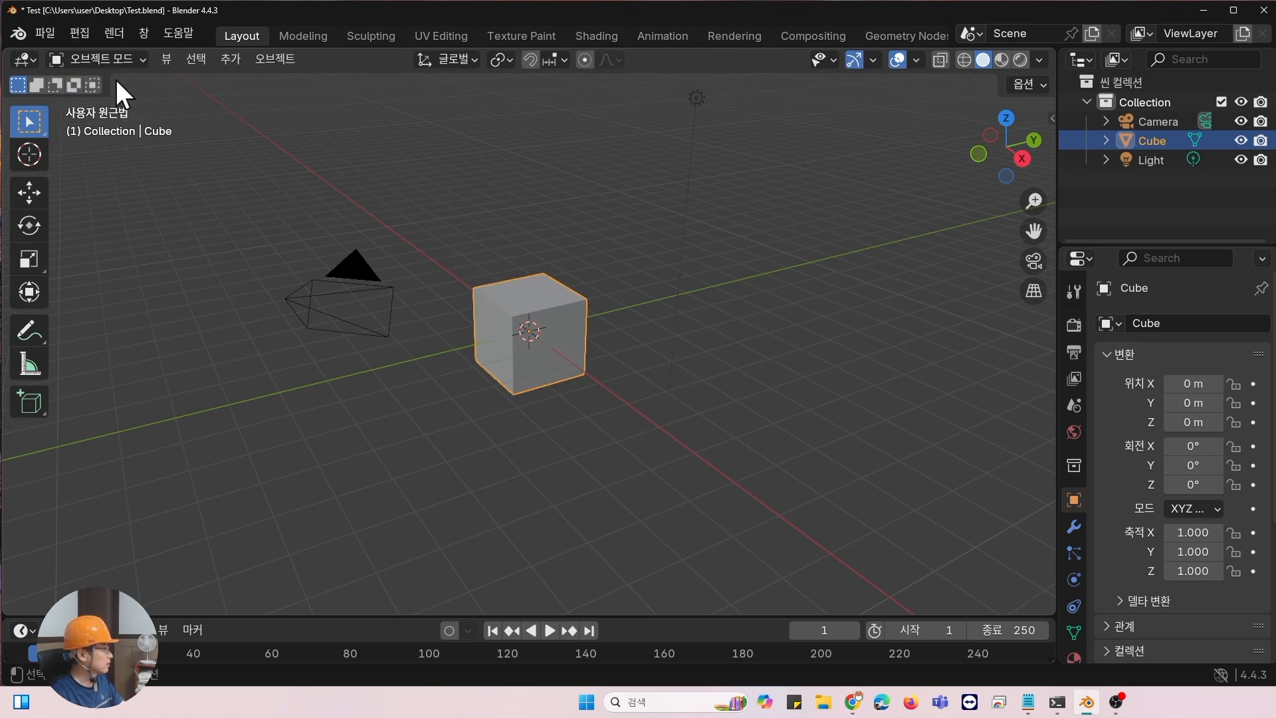
left_click(509, 231)
left_click(534, 302)
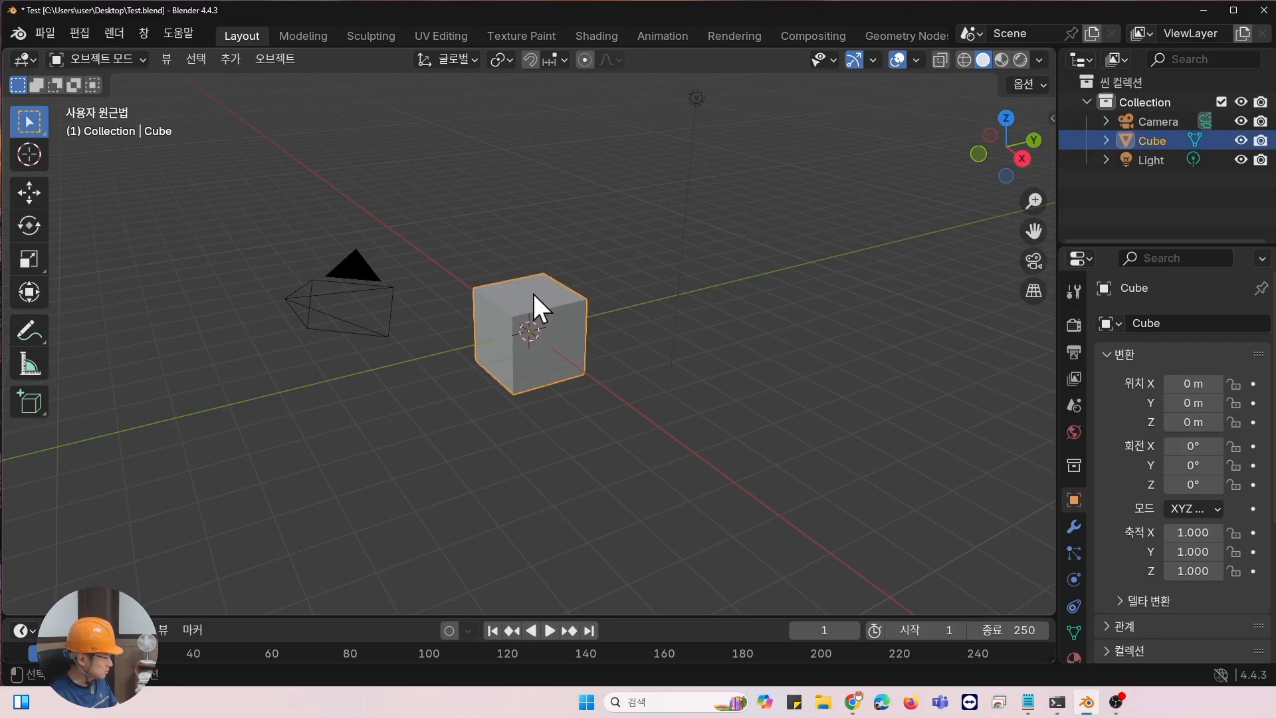
Toggle the cube twice between Edit Mode and Object Mode, reselecting it in between, and finish in Object Mode.
key("Tab")
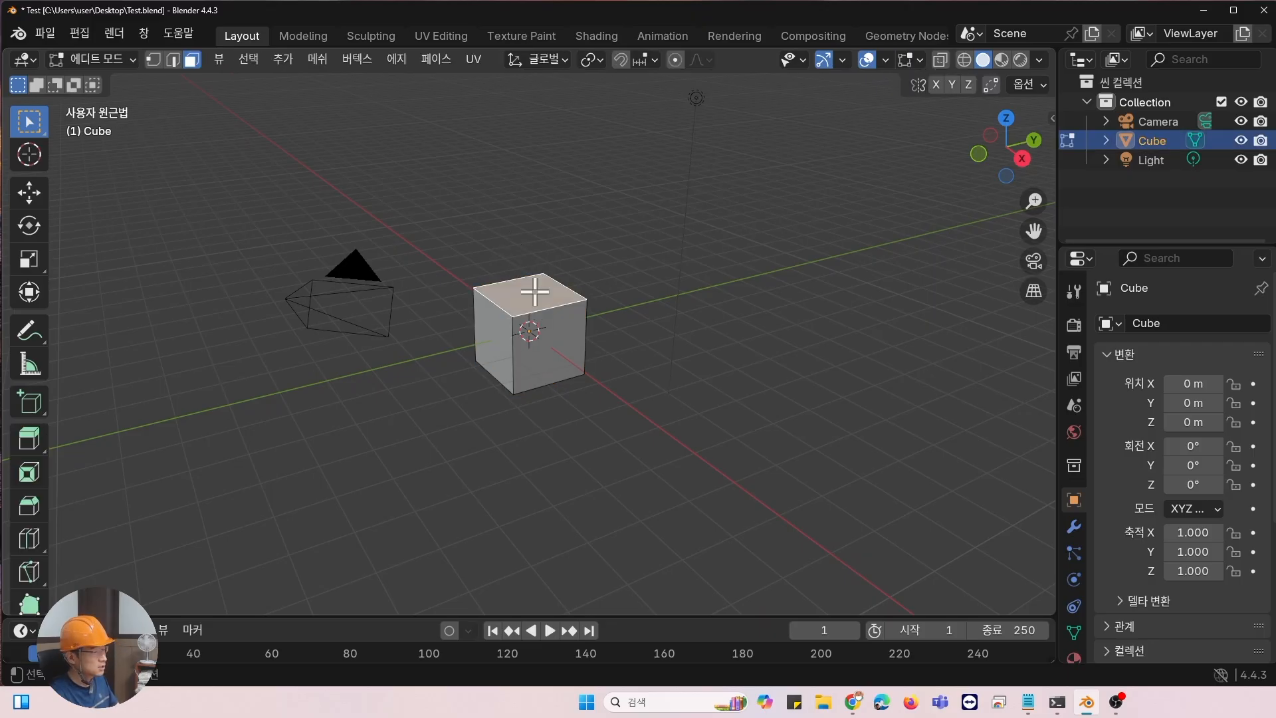
key("Tab")
left_click(535, 223)
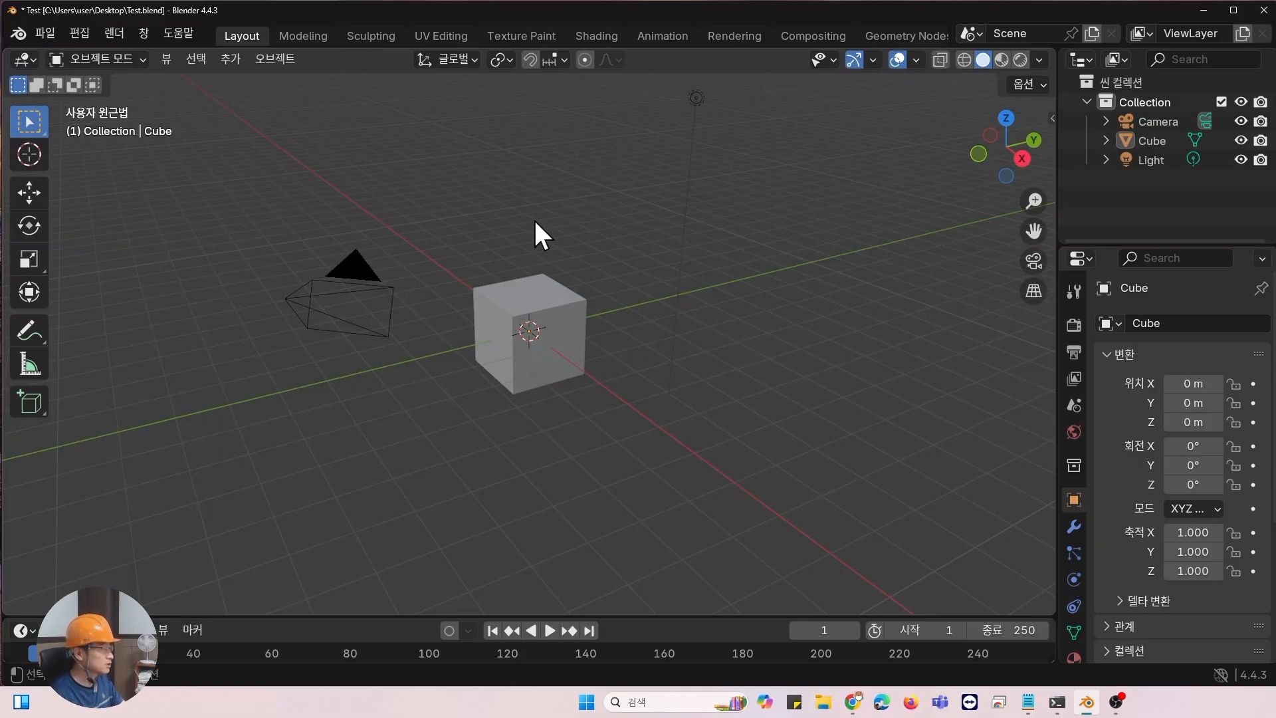
left_click(537, 300)
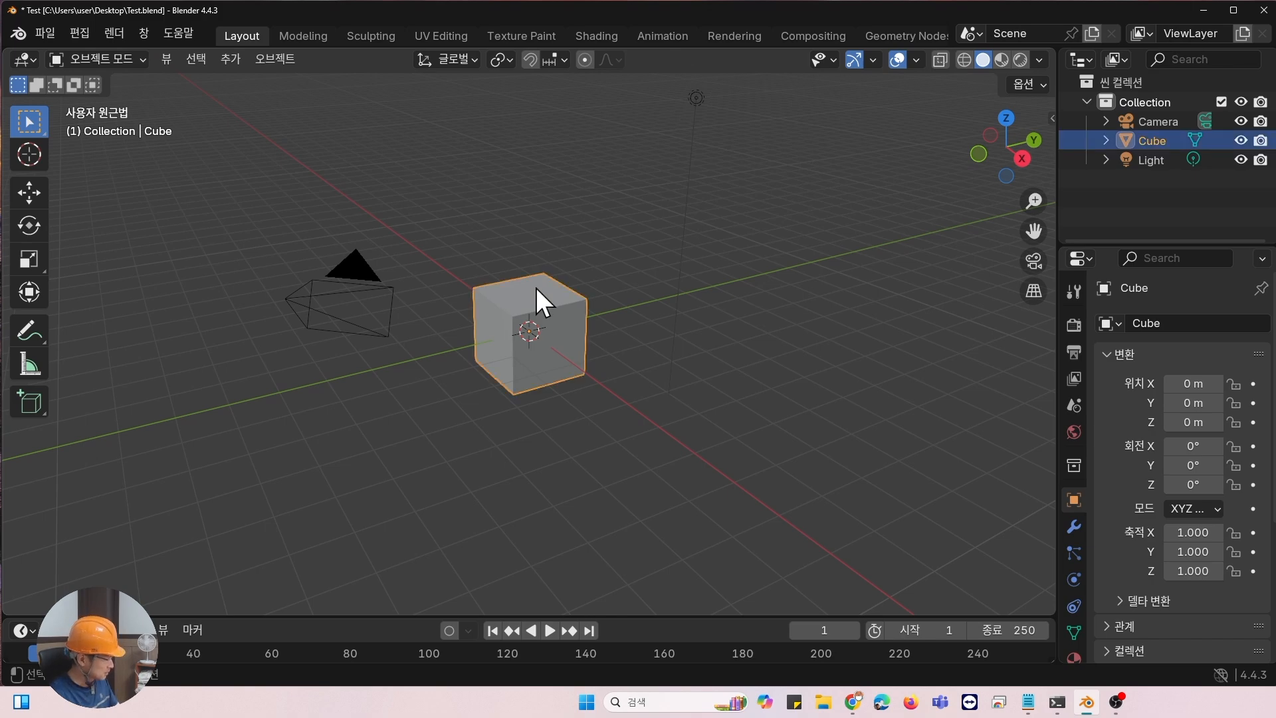
key("Tab")
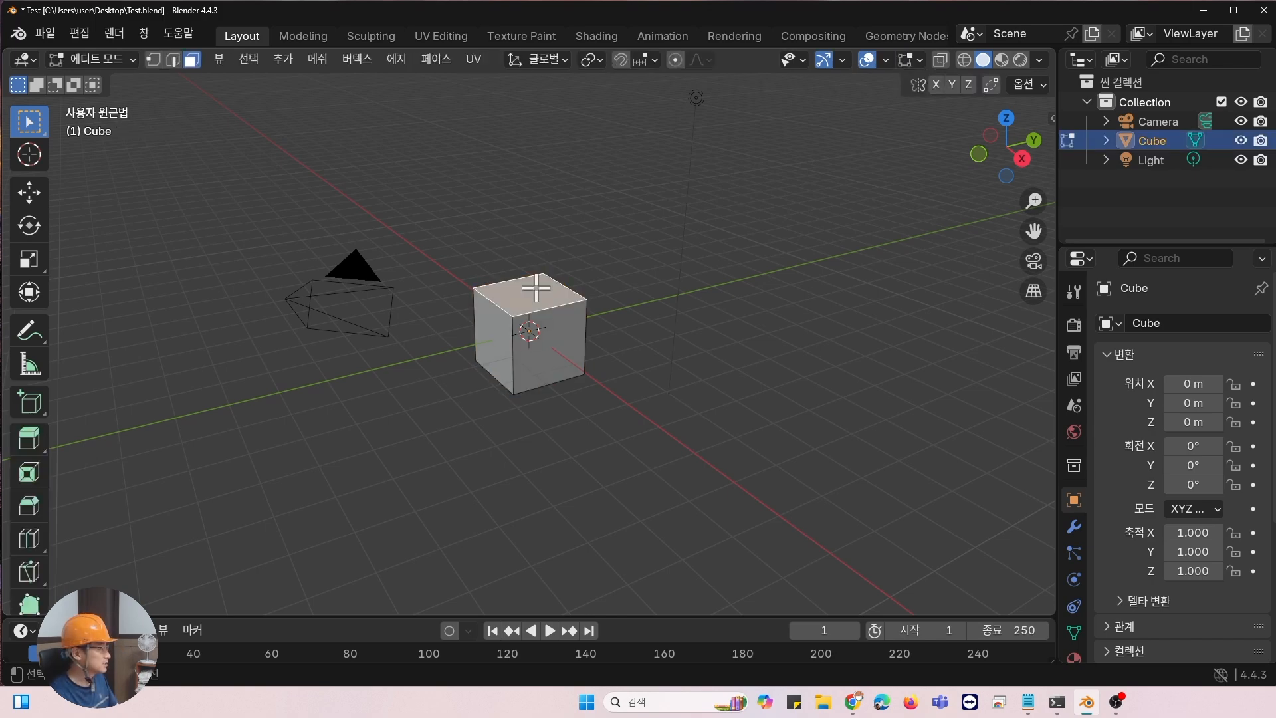
key("Tab")
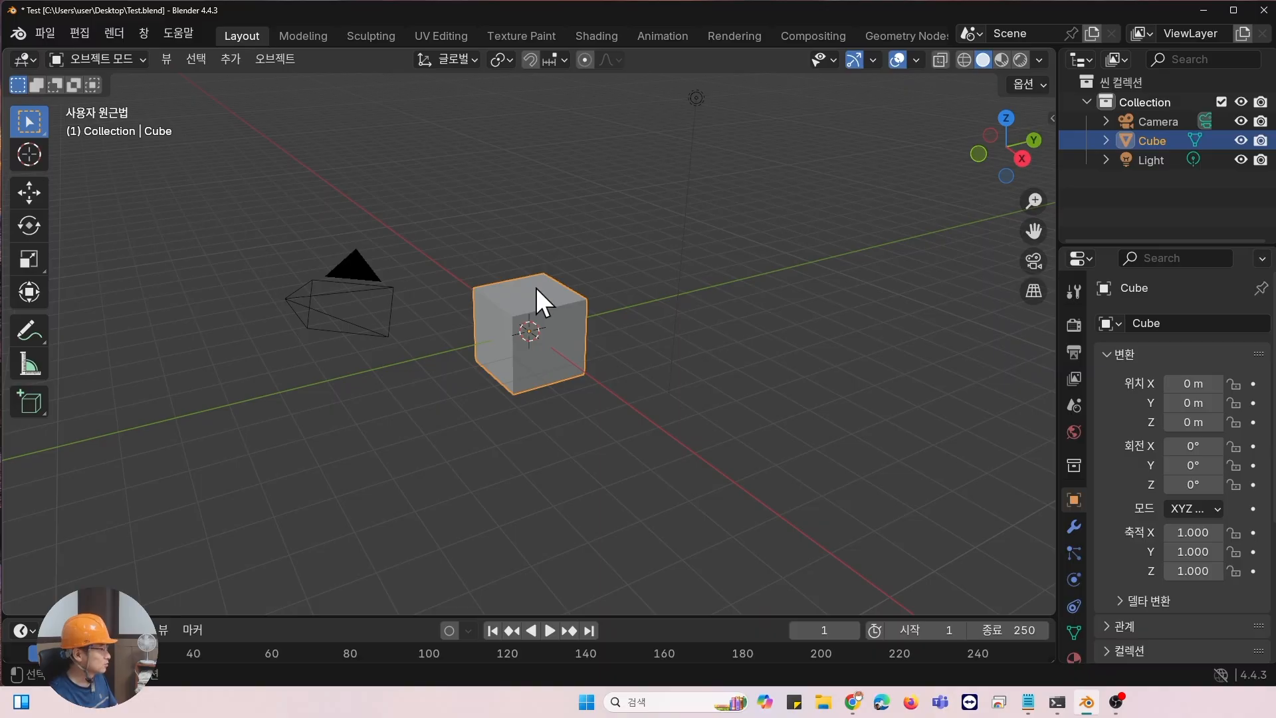
Practise deselecting and reselecting the cube in the viewport, and select the Cube object from the outliner with Select (선택).
left_click(610, 327)
left_click(508, 336)
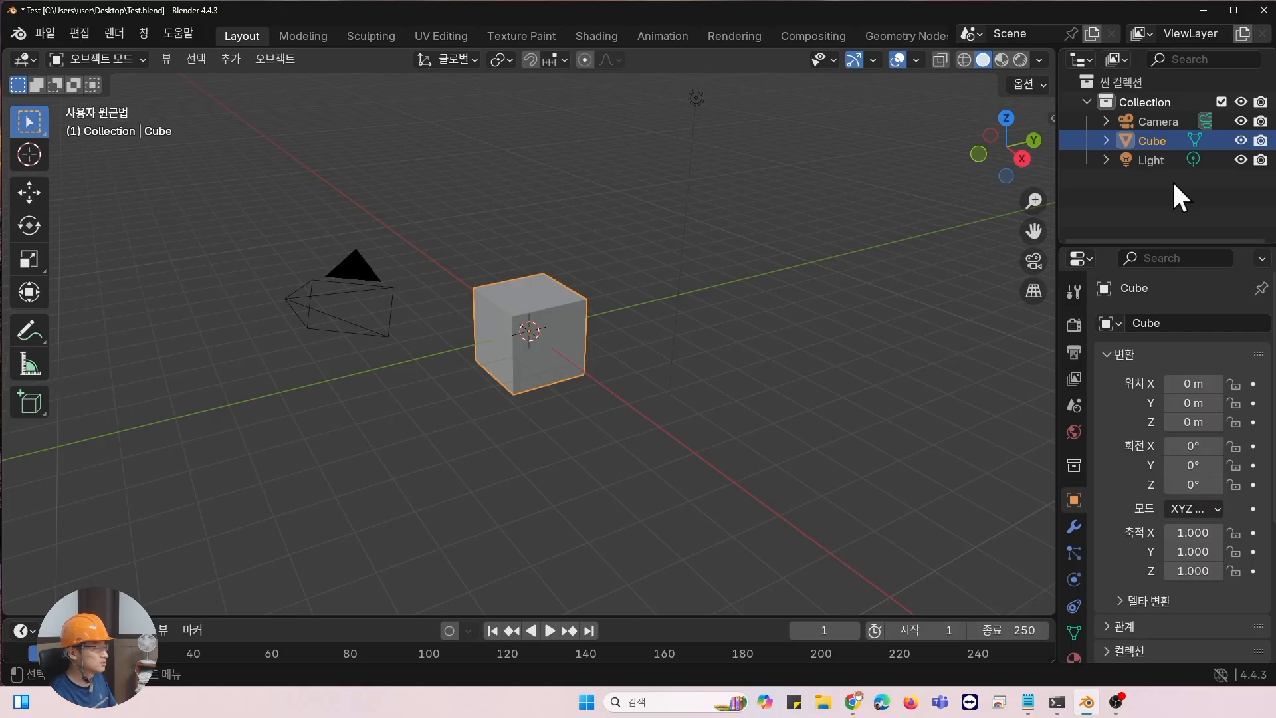
left_click(664, 263)
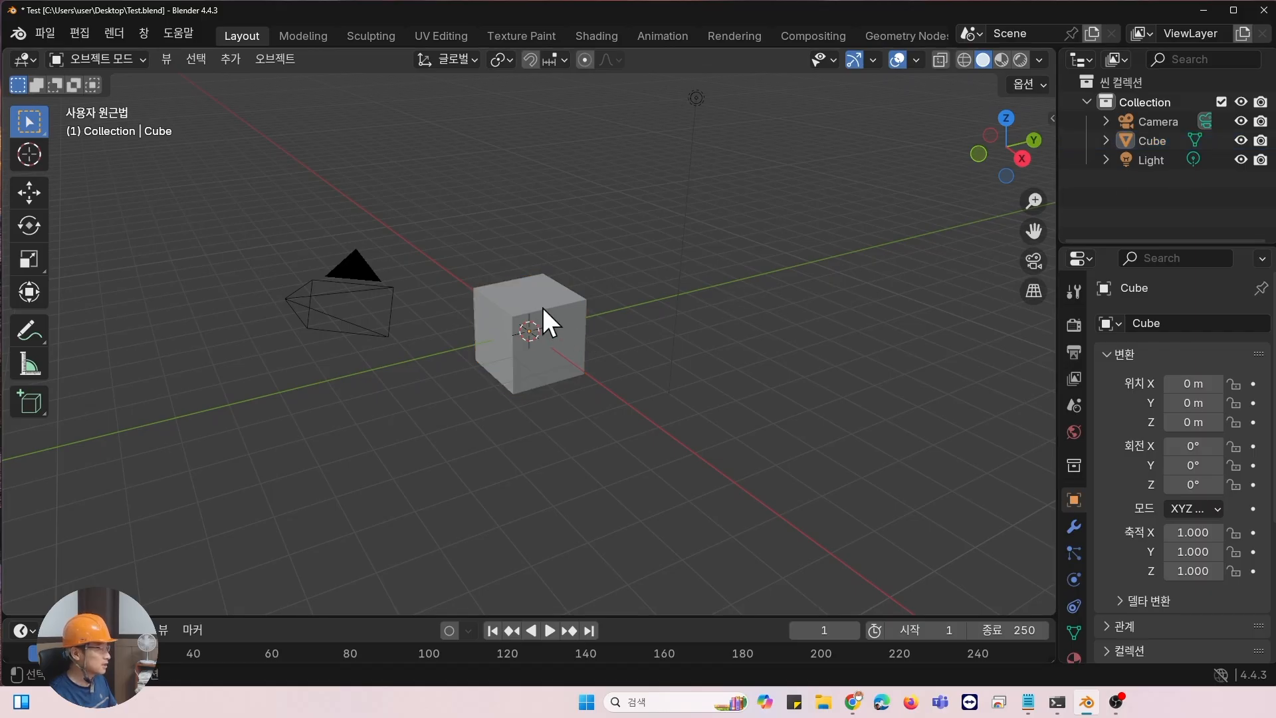
left_click(542, 309)
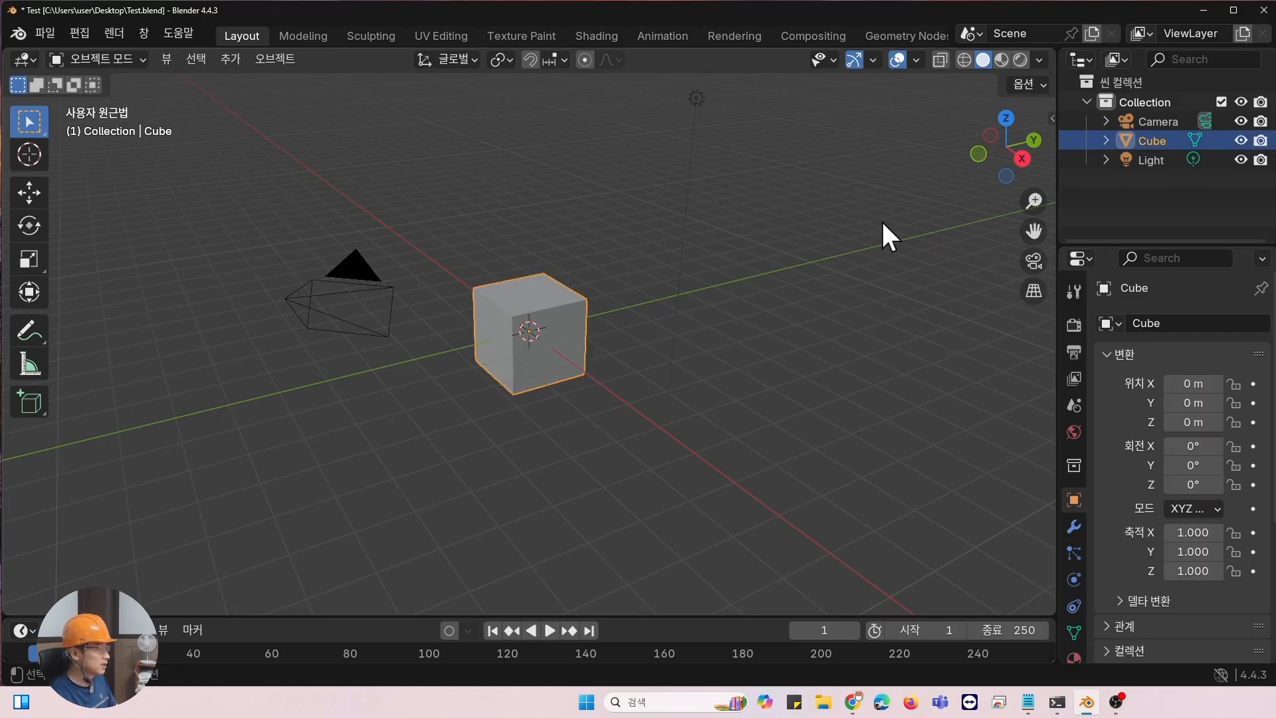
left_click(761, 199)
right_click(1146, 139)
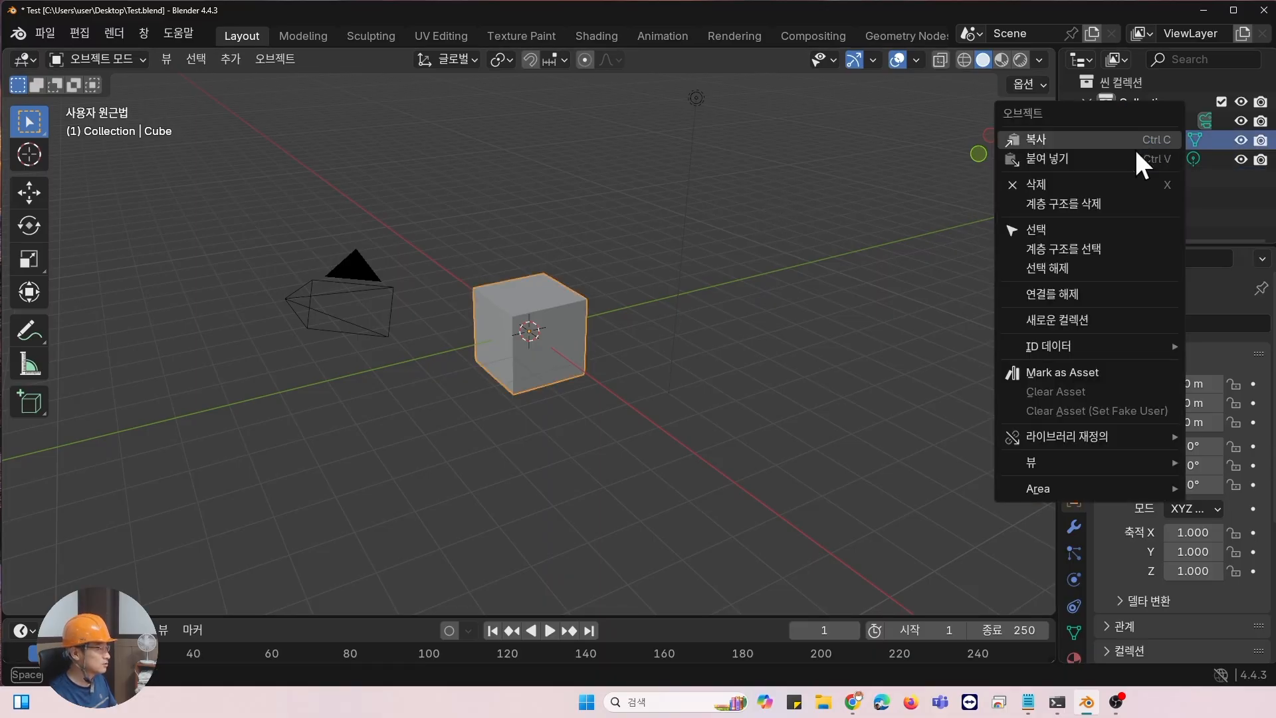
left_click(1067, 230)
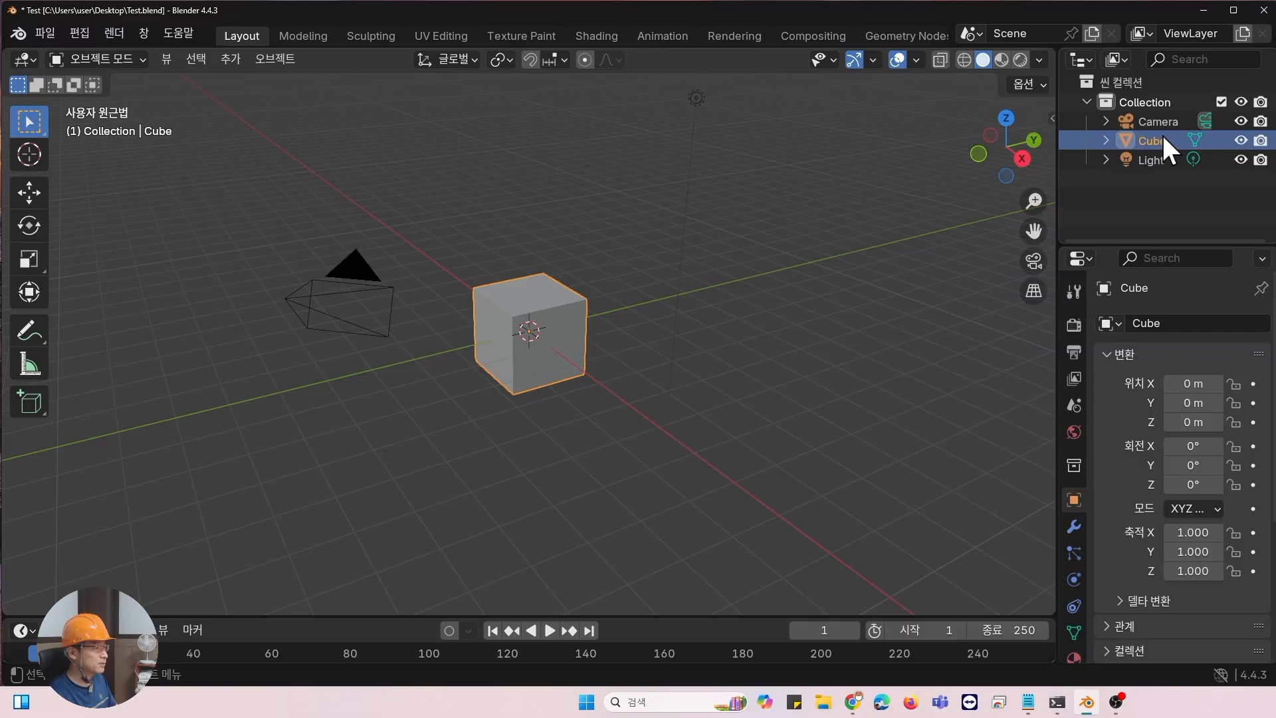
Reselect the cube in the 3D viewport, and select the camera in its place.
left_click(648, 295)
left_click(577, 300)
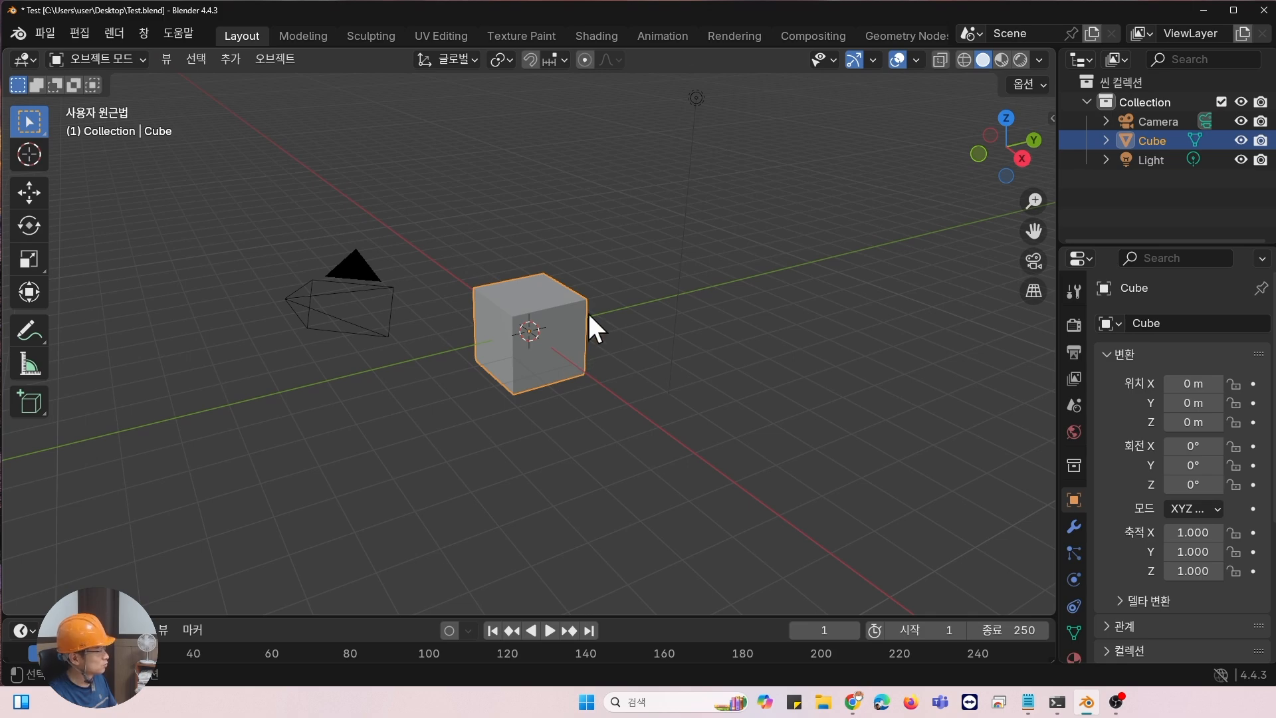
left_click(694, 294)
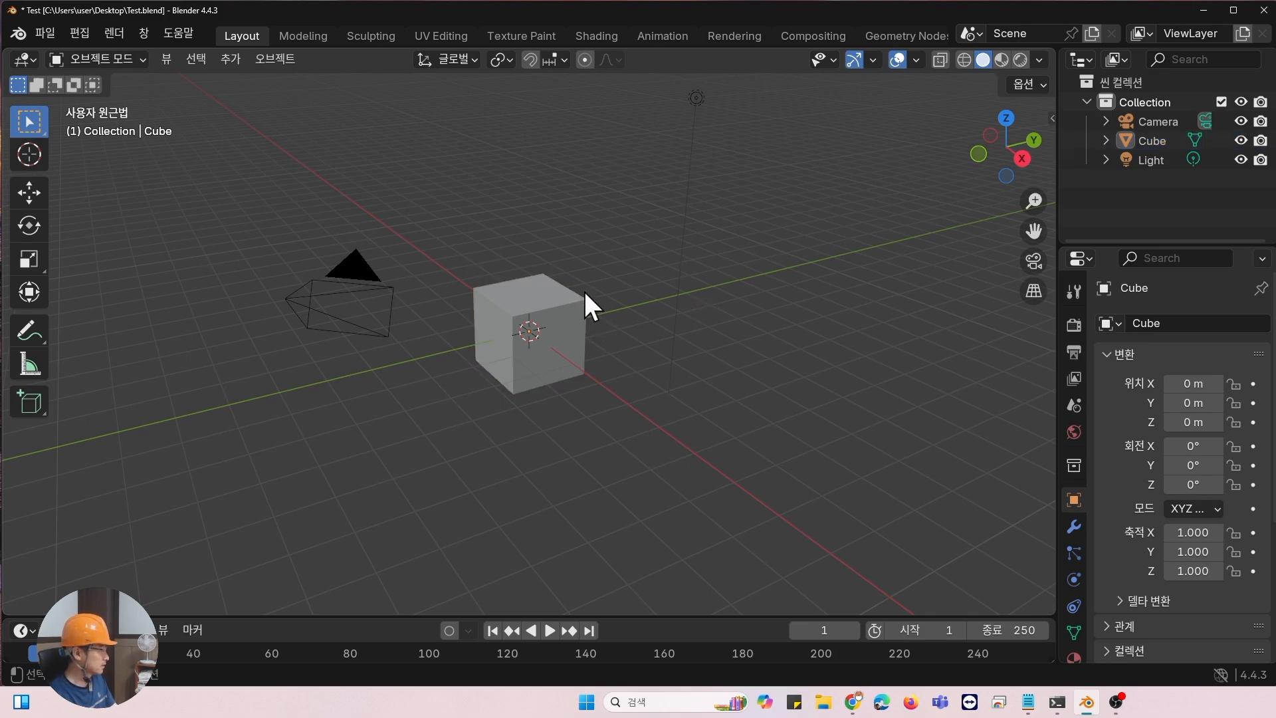
left_click(584, 293)
left_click(341, 278)
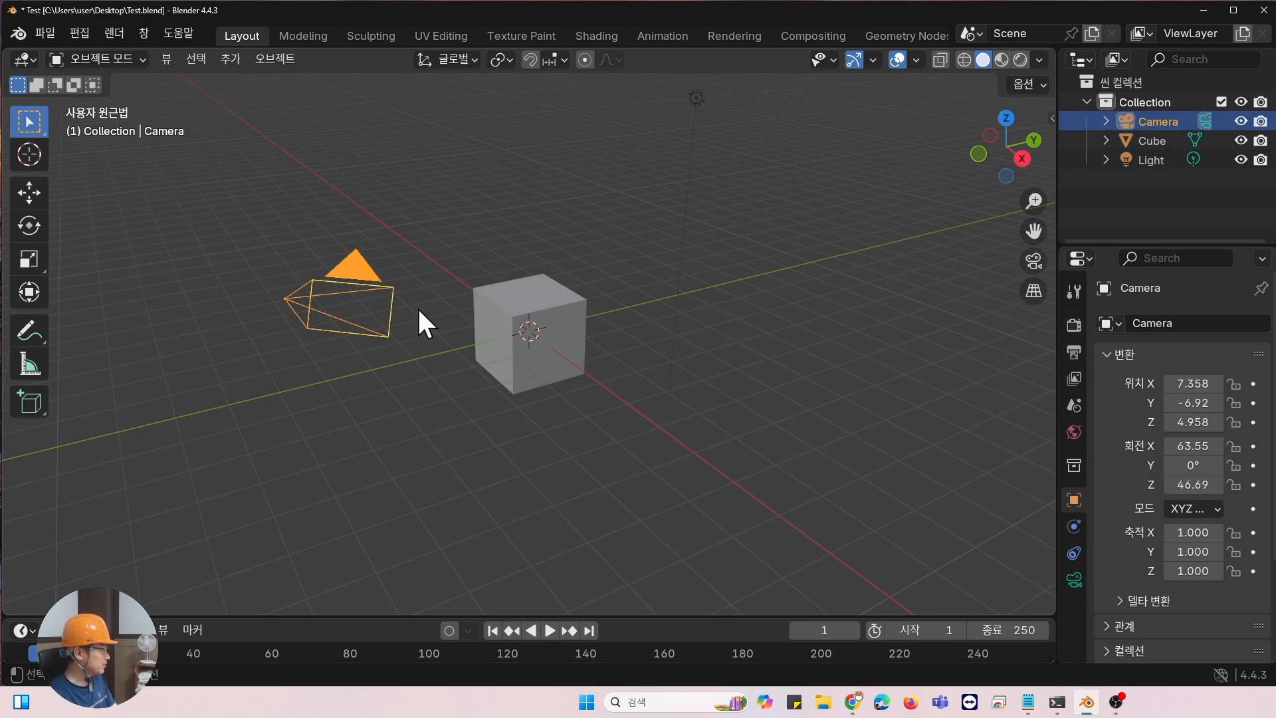
middle_click_drag(417, 306, 460, 333)
scroll(461, 332, "down", 1)
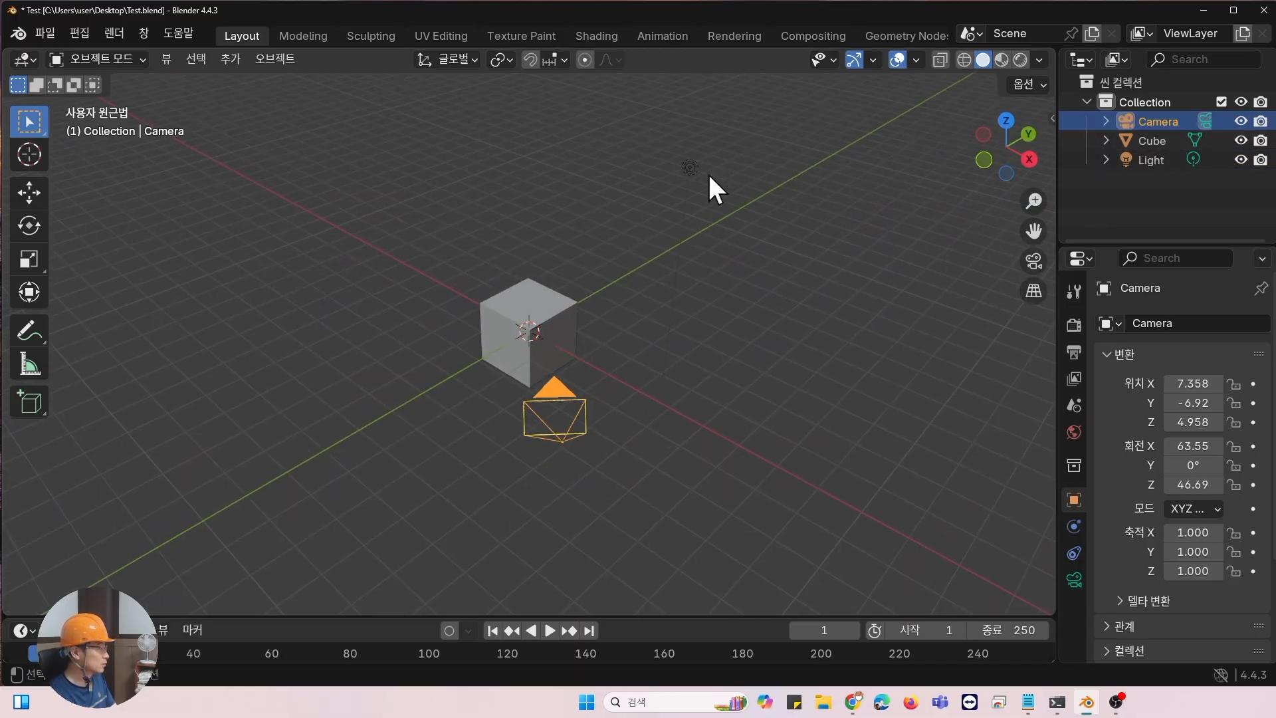
Select the light in the 3D viewport and delete the Light object from the scene through the outliner.
left_click(691, 169)
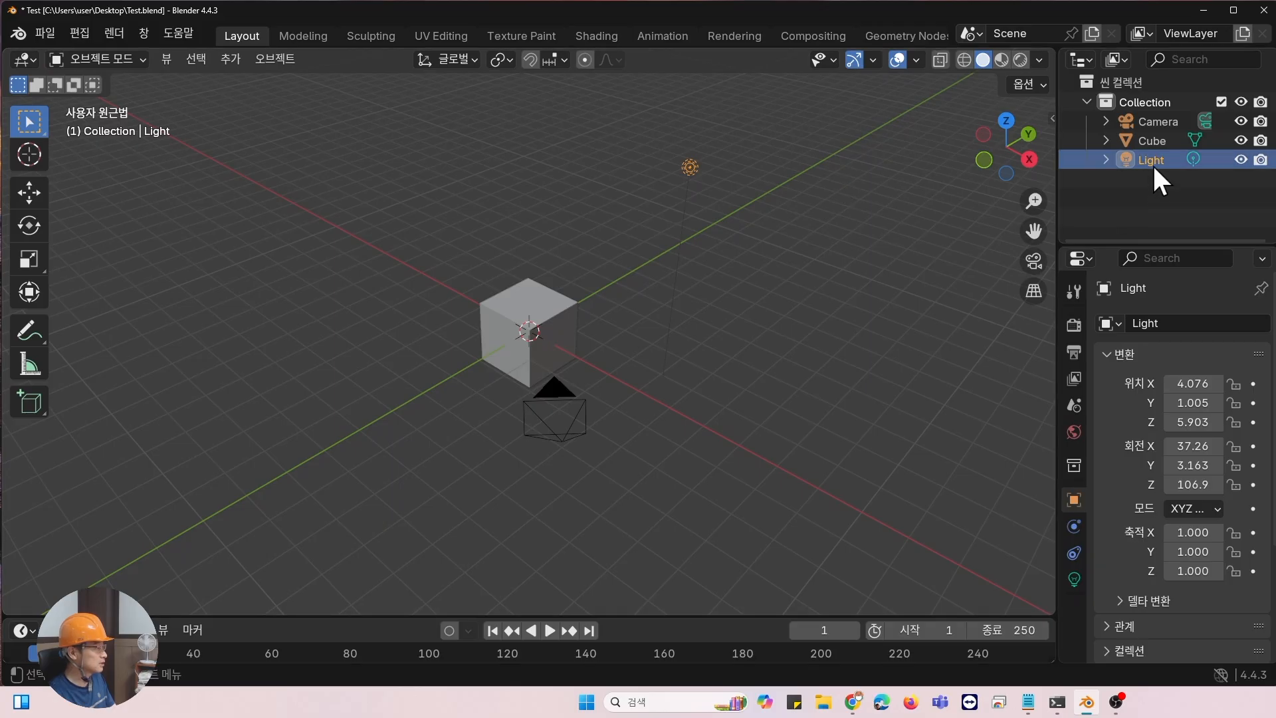
right_click(1130, 161)
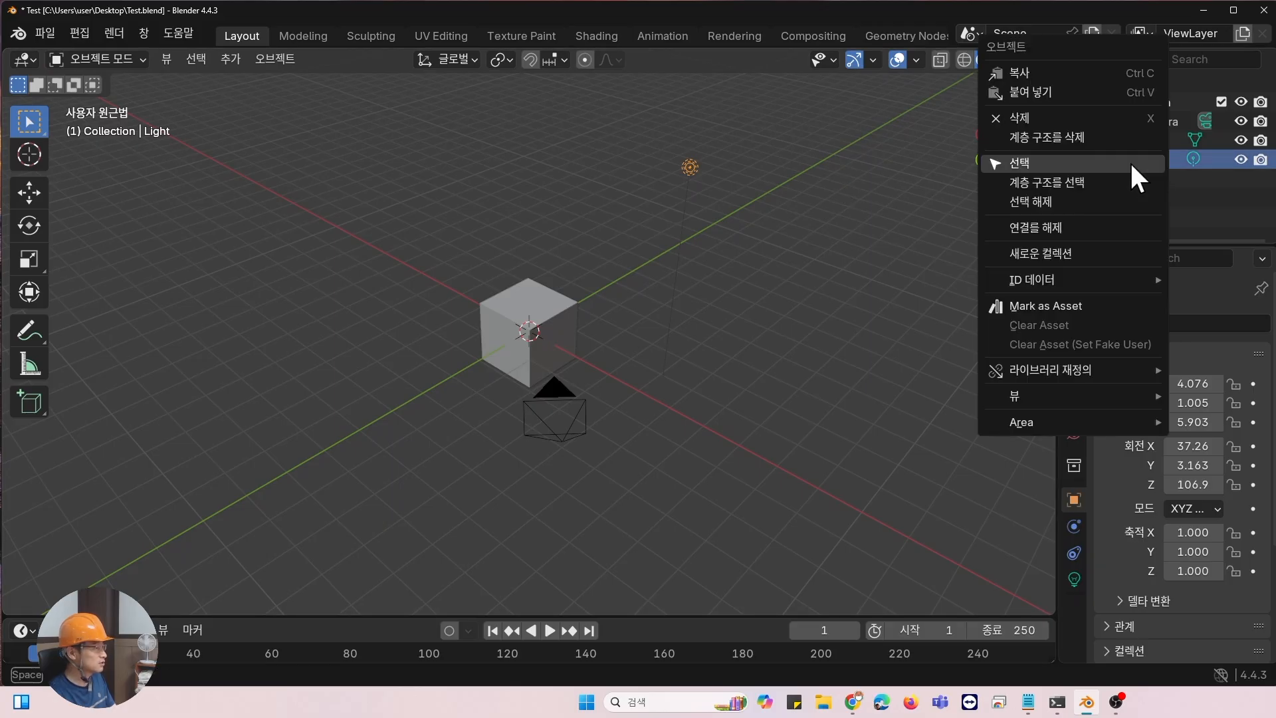
left_click(1040, 118)
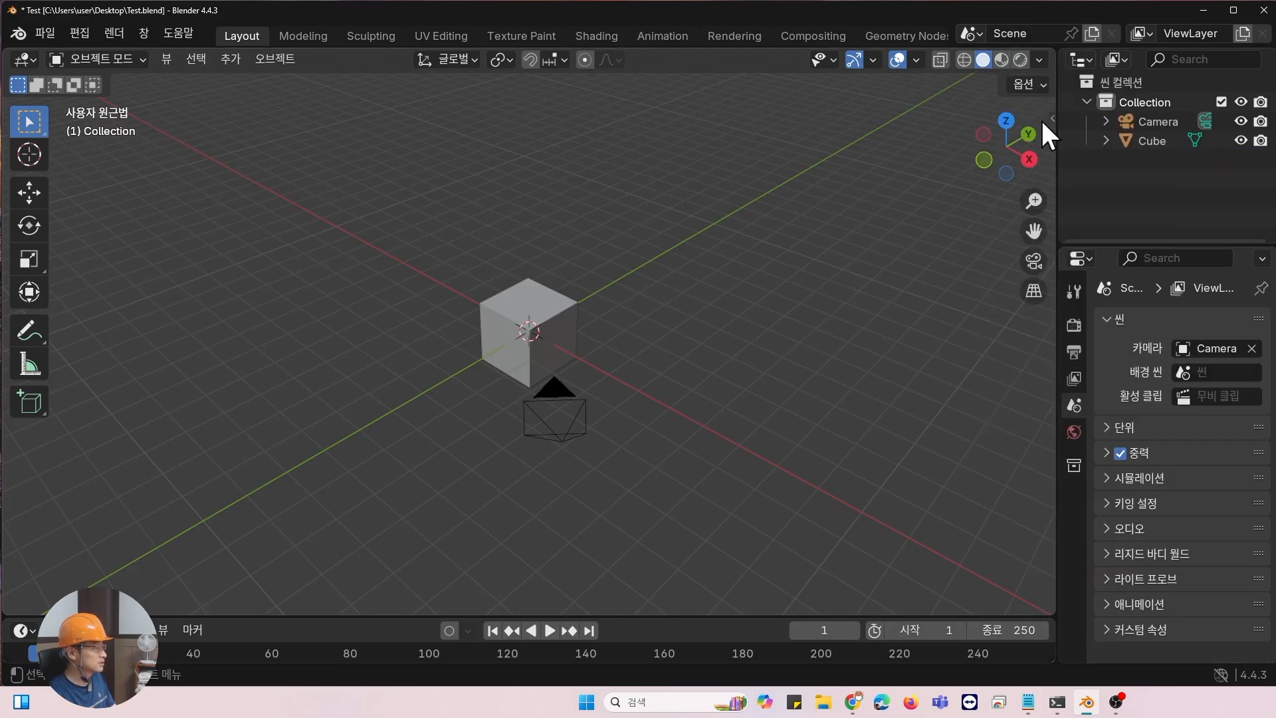
middle_click_drag(644, 261, 602, 329)
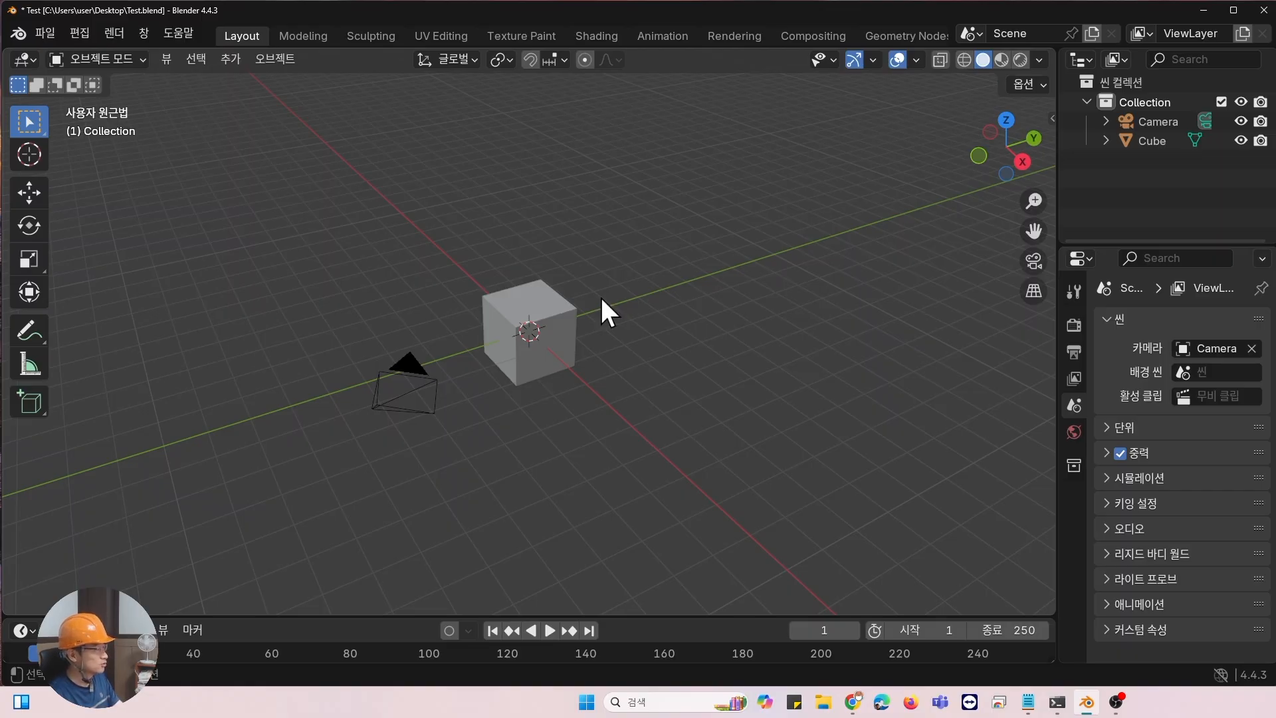
Select the Camera object in the outliner and delete it from the scene.
left_click(1156, 123)
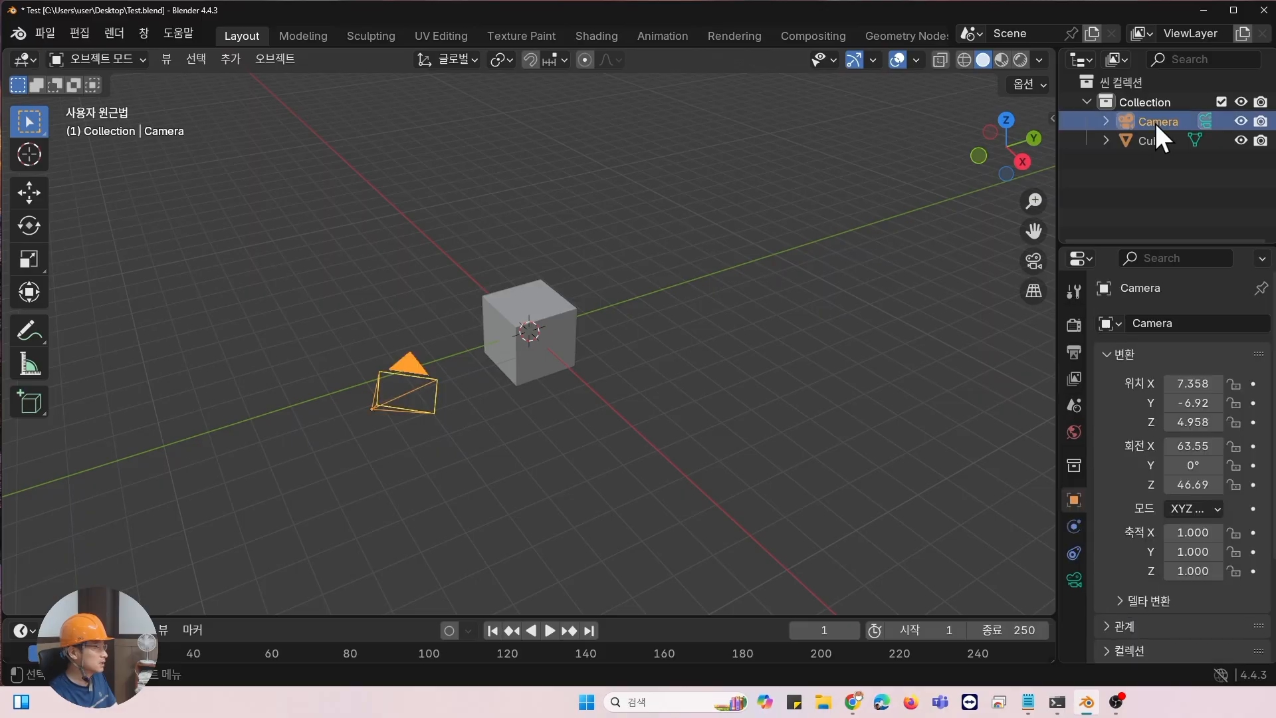
right_click(1127, 122)
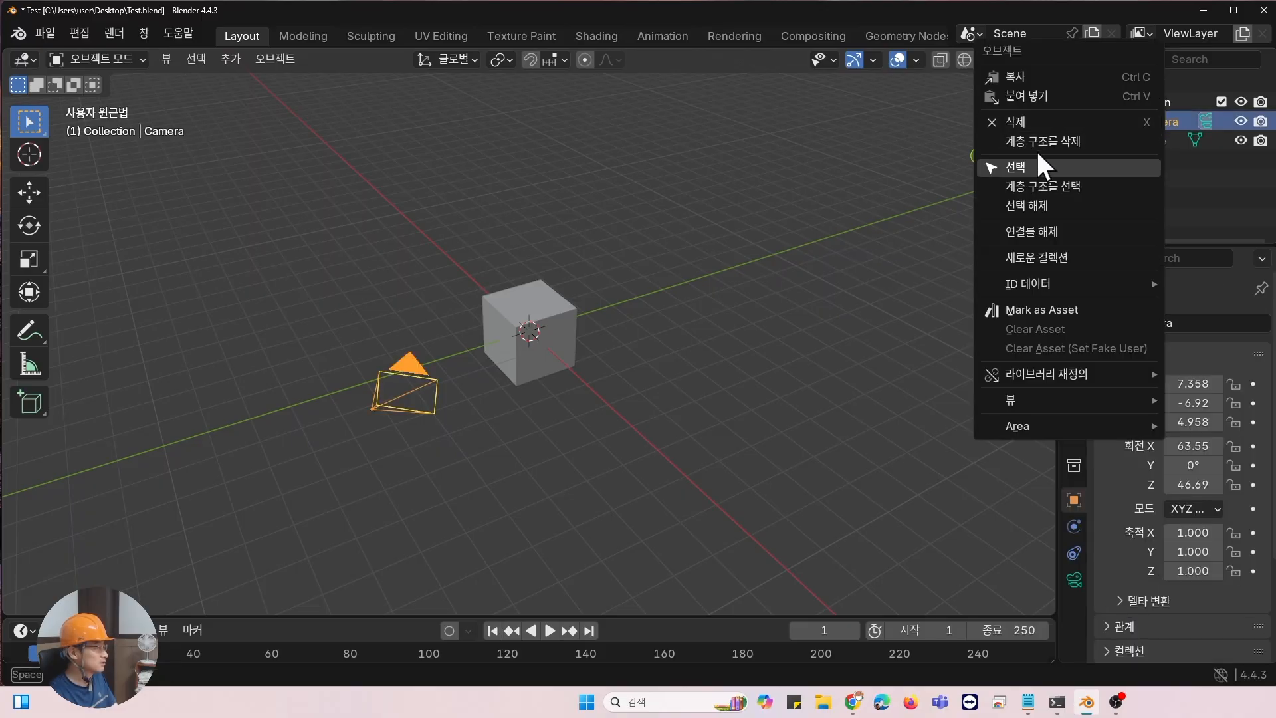
left_click(1027, 119)
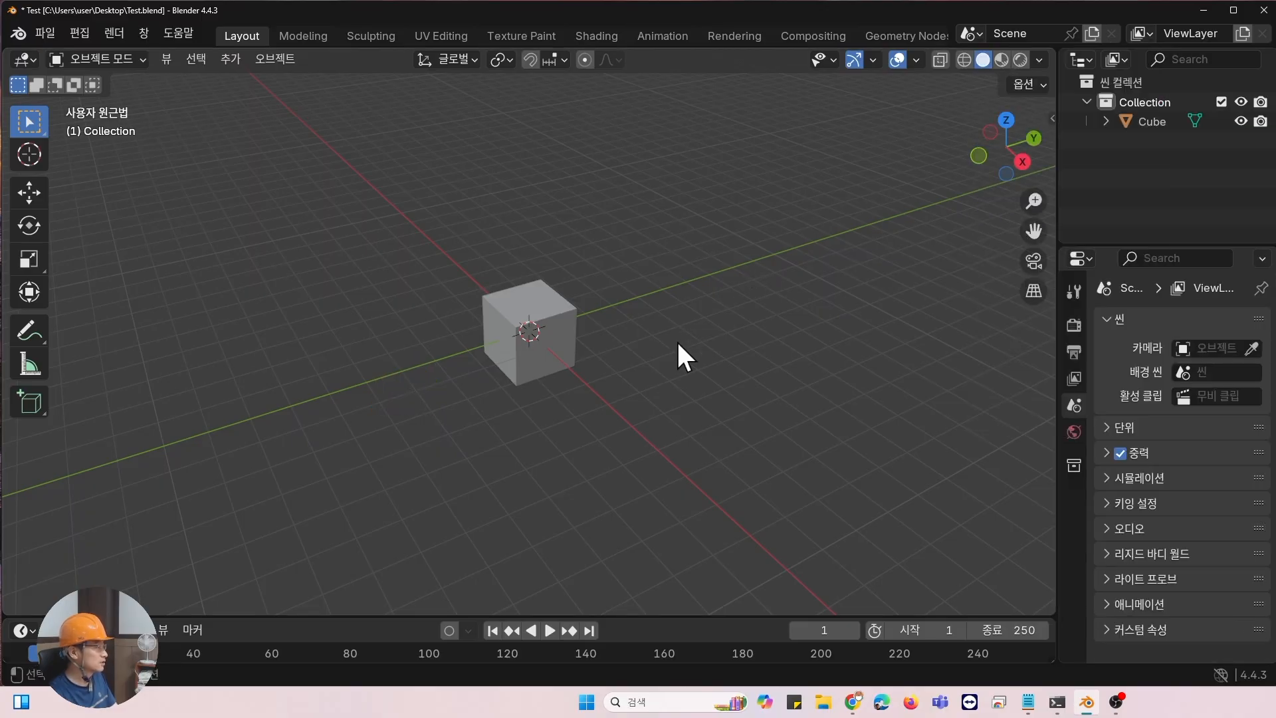
Select the Cube in the outliner, practise selecting the Collection's contents with Select Objects (오브젝트를 선택), and clear the selection in the viewport.
left_click(1150, 120)
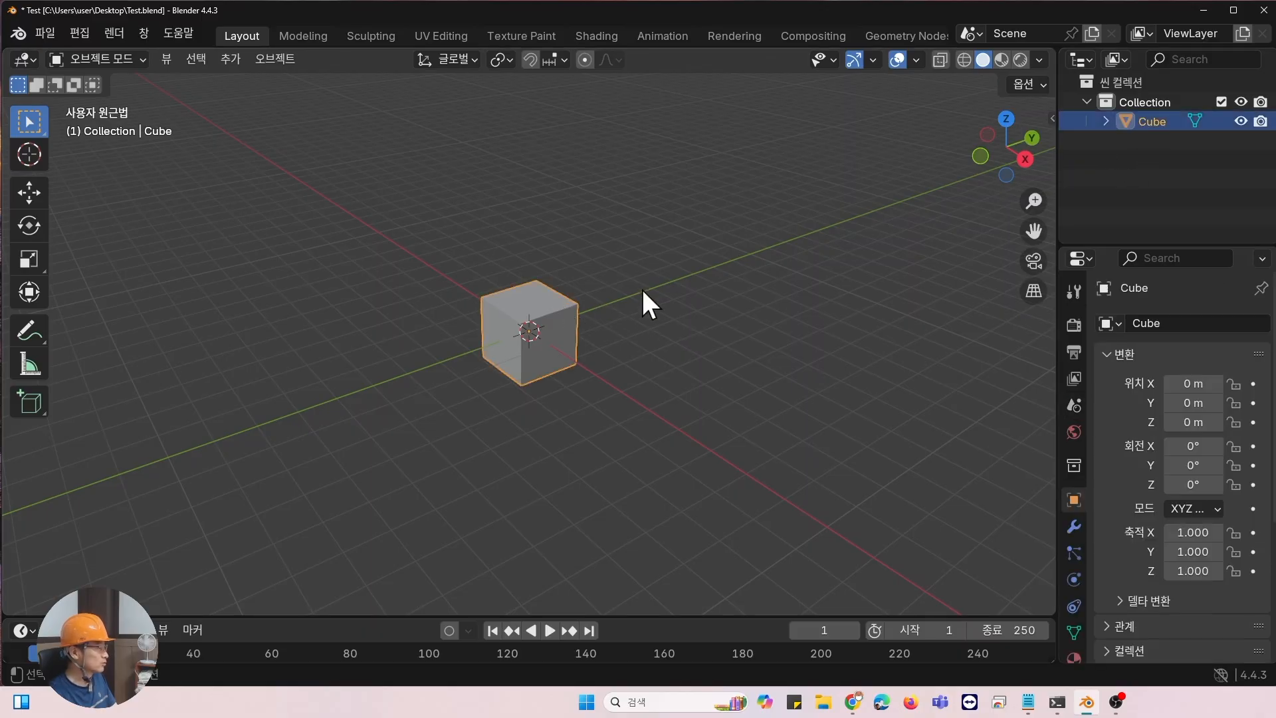
left_click(1155, 101)
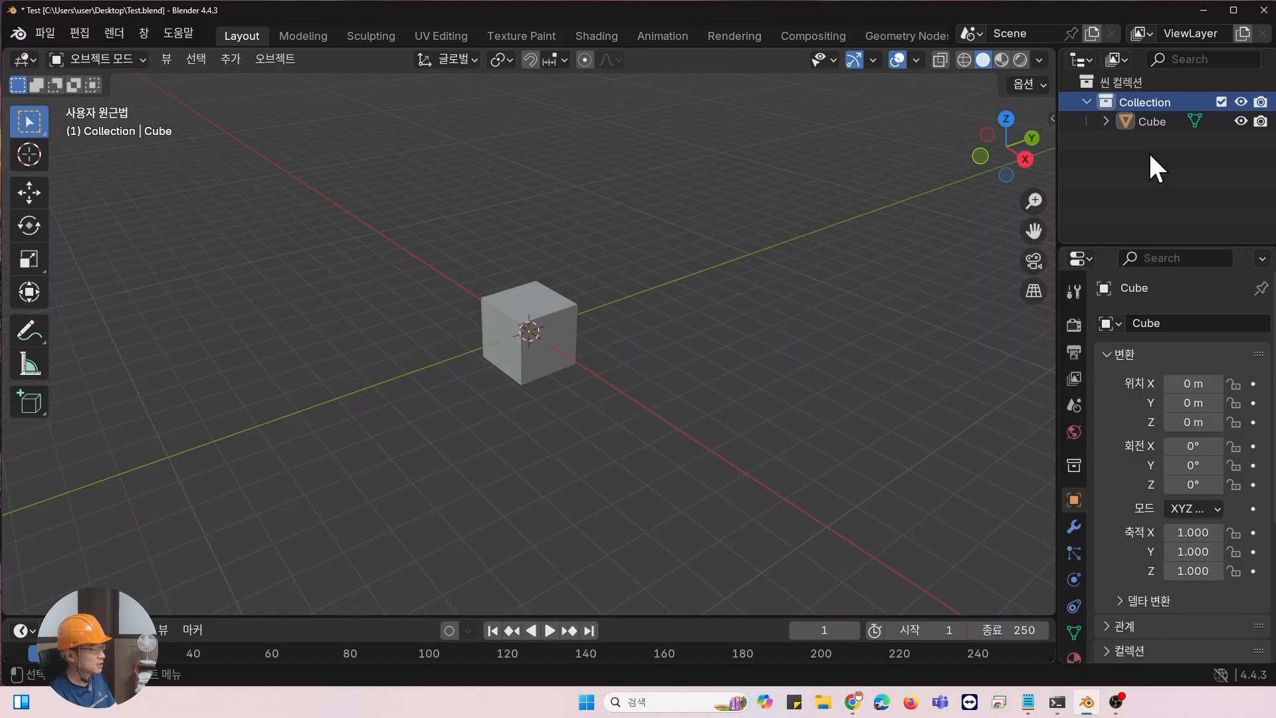
right_click(1154, 104)
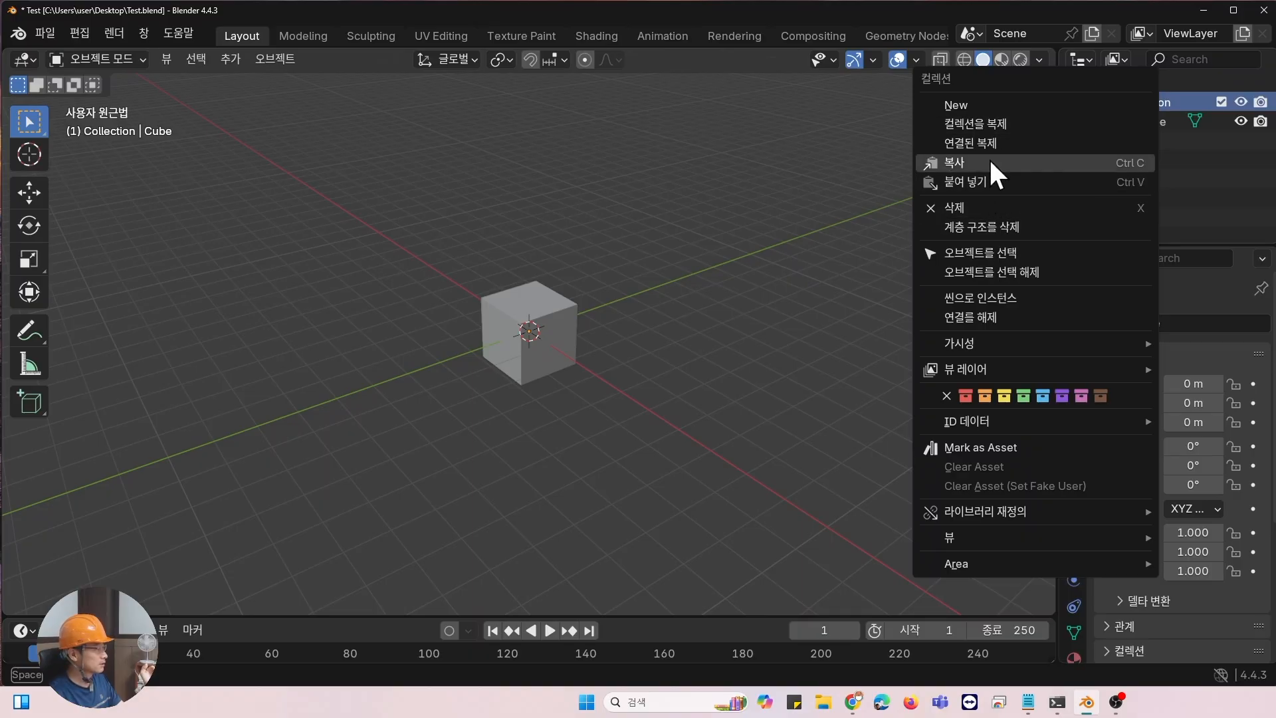
left_click(1018, 252)
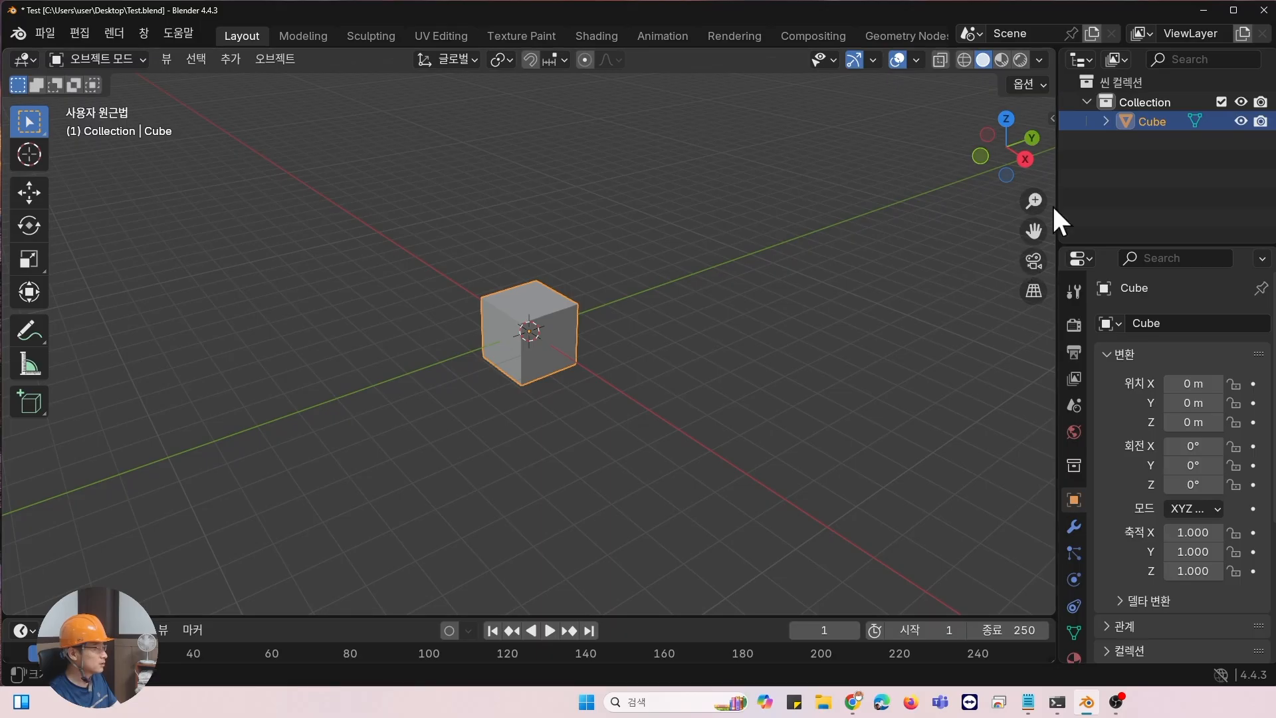
left_click(752, 274)
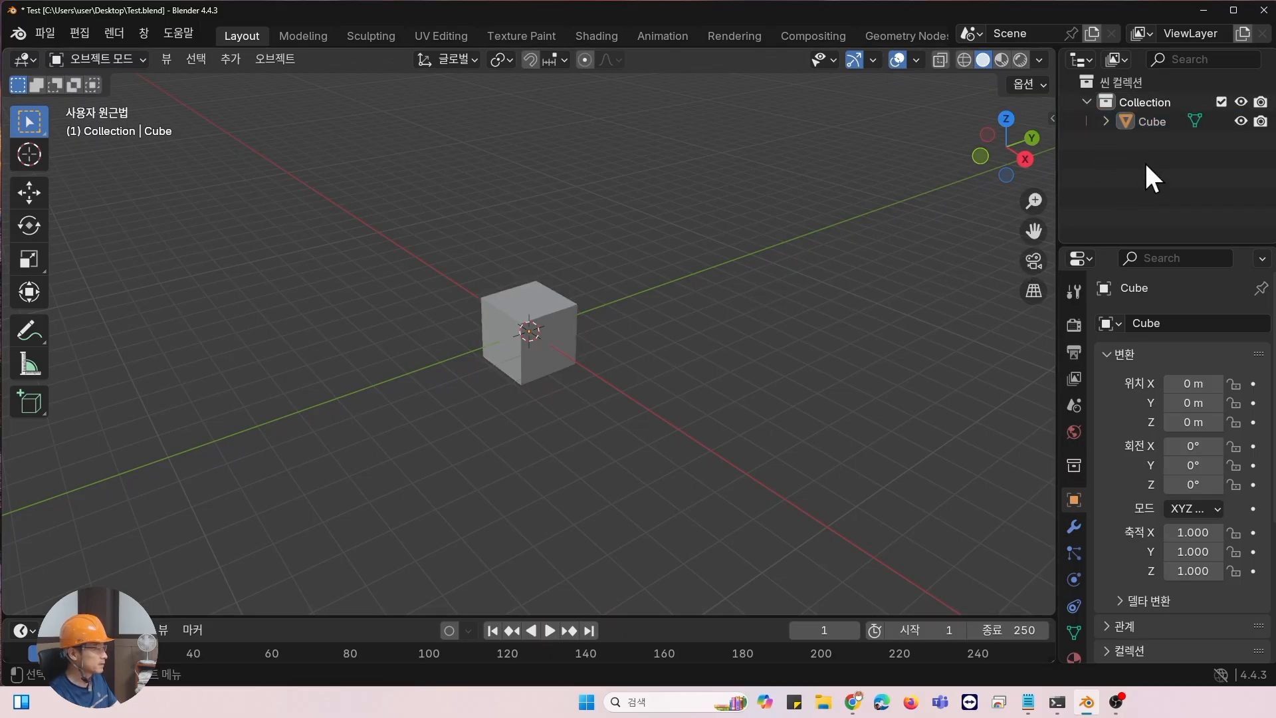
Select the Collection's objects through the outliner again, and deselect them with Deselect Objects (오브젝트를 선택 해제).
left_click(1154, 103)
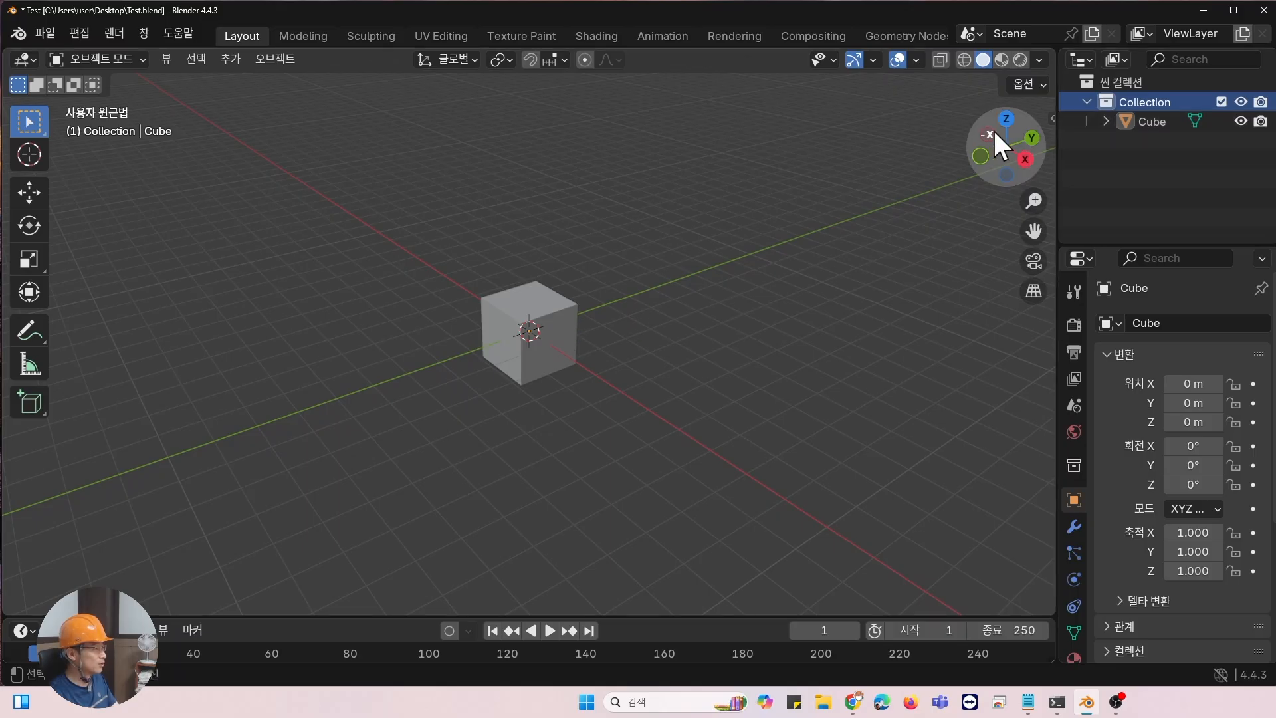
right_click(1131, 105)
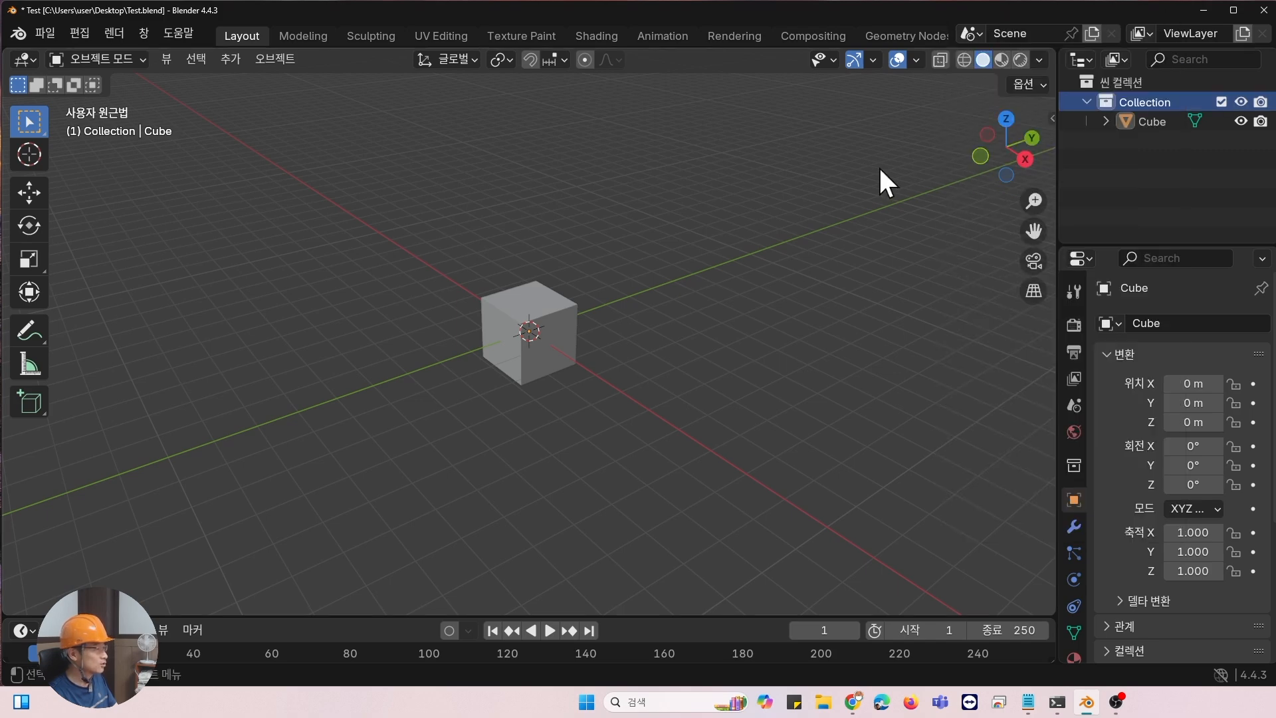
right_click(1130, 101)
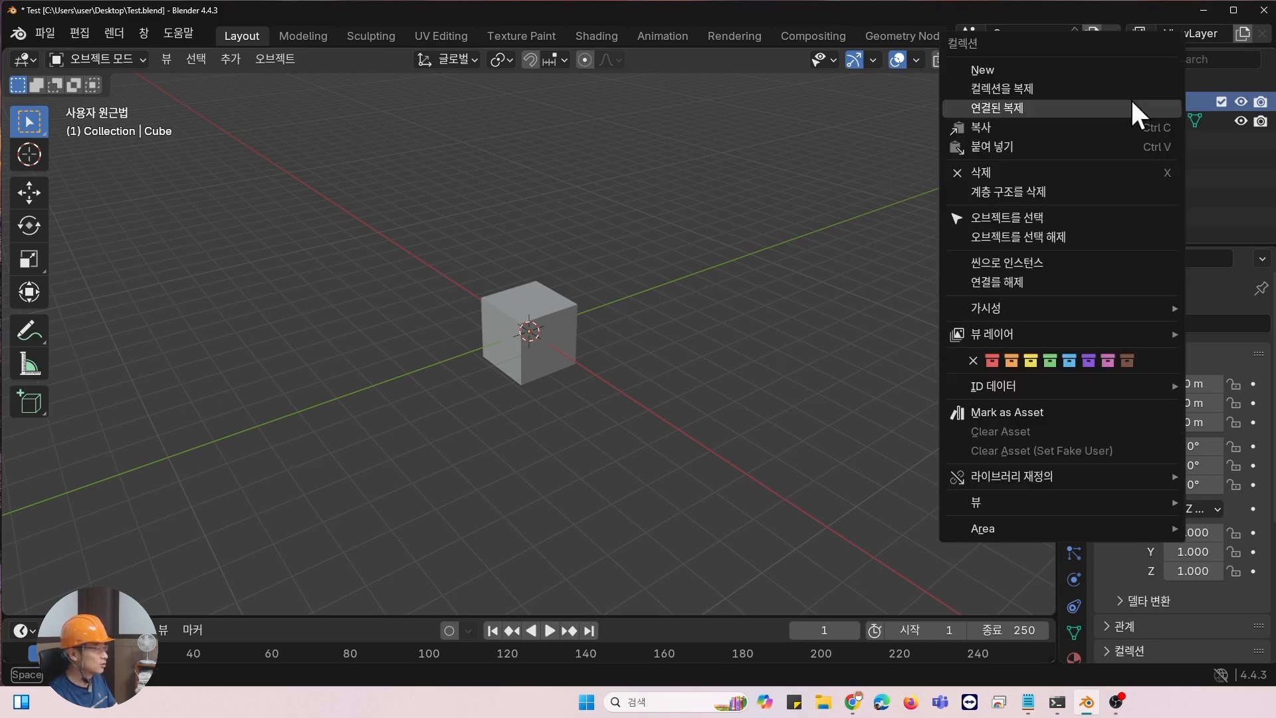
left_click(1010, 221)
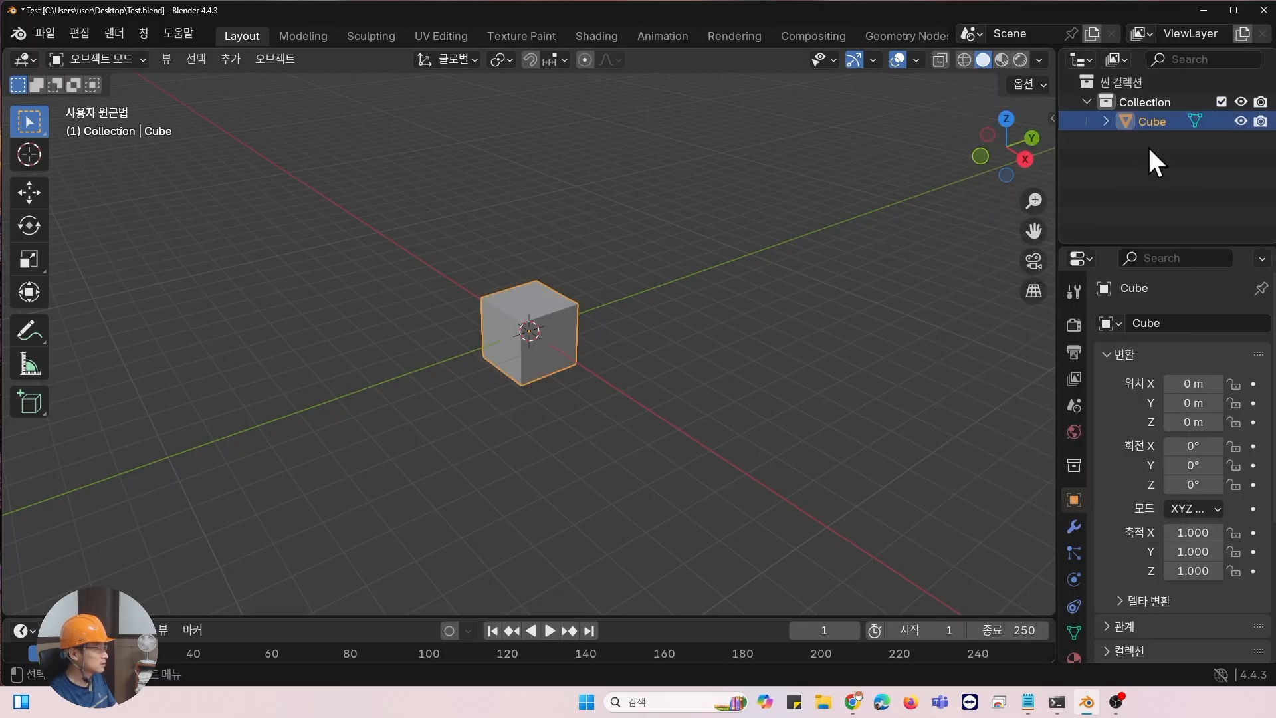
right_click(1147, 99)
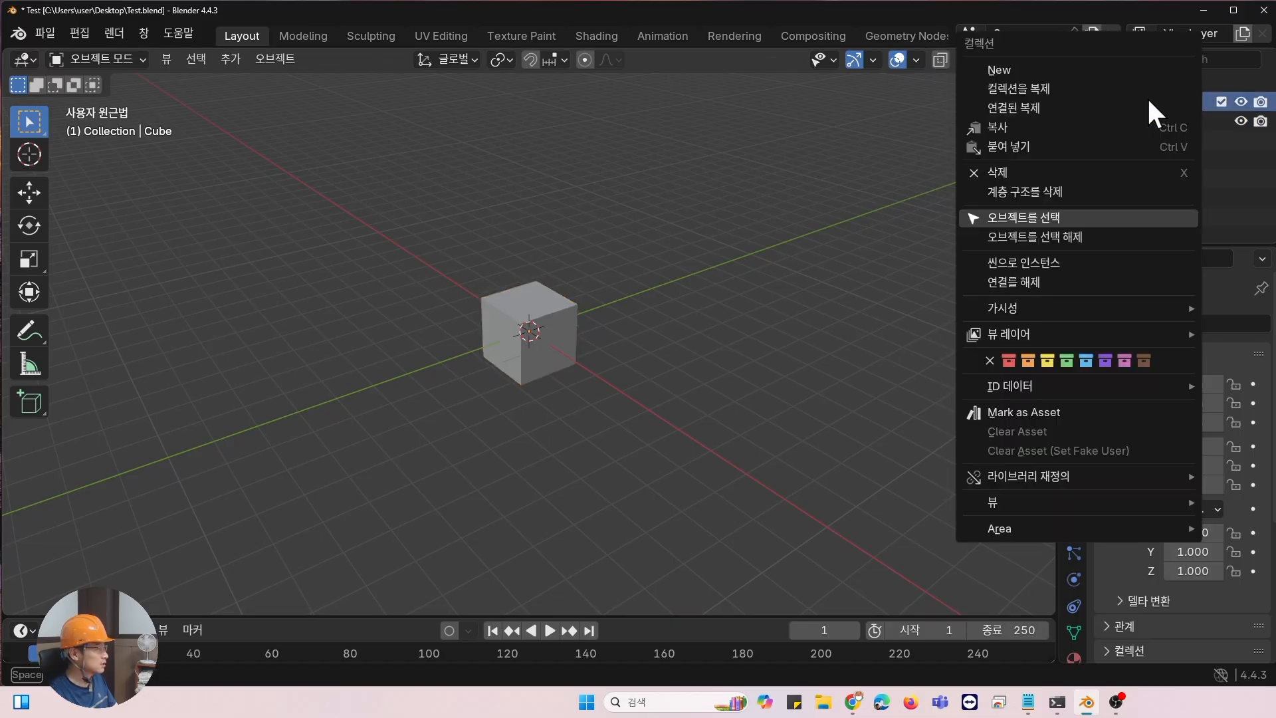
left_click(1056, 236)
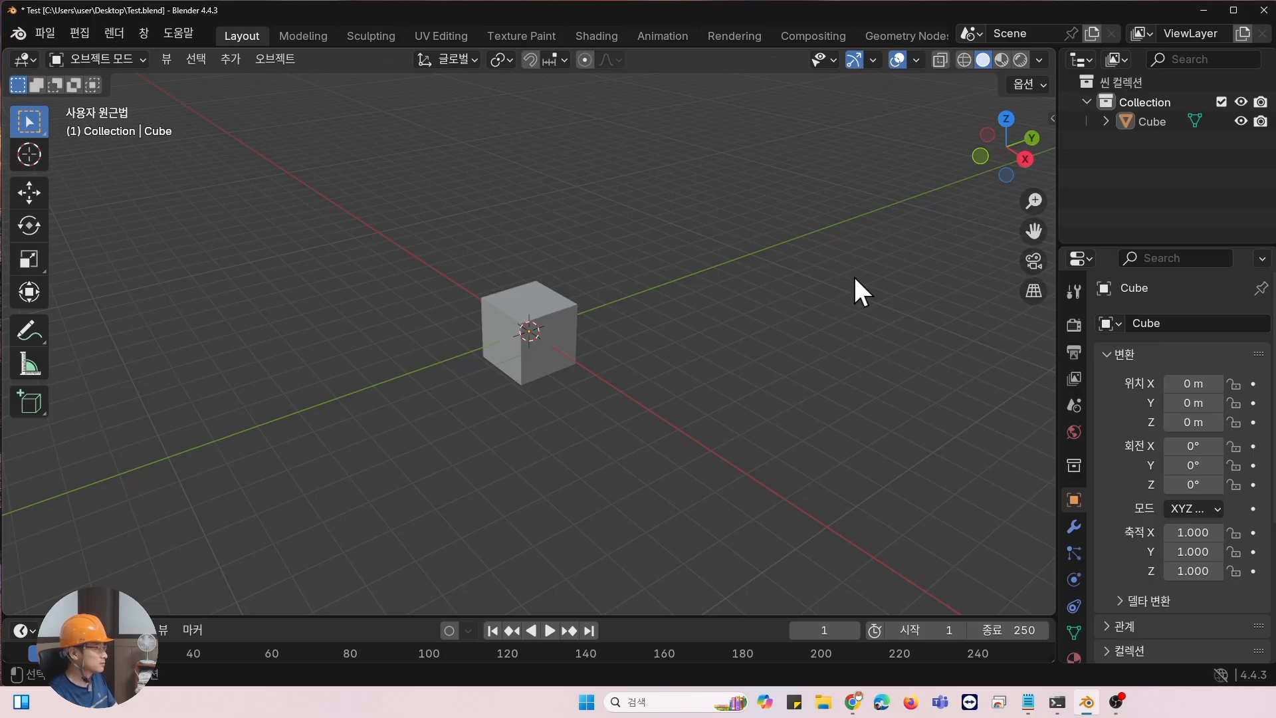
Select the cube in the 3D viewport and delete it from the scene.
left_click(560, 321)
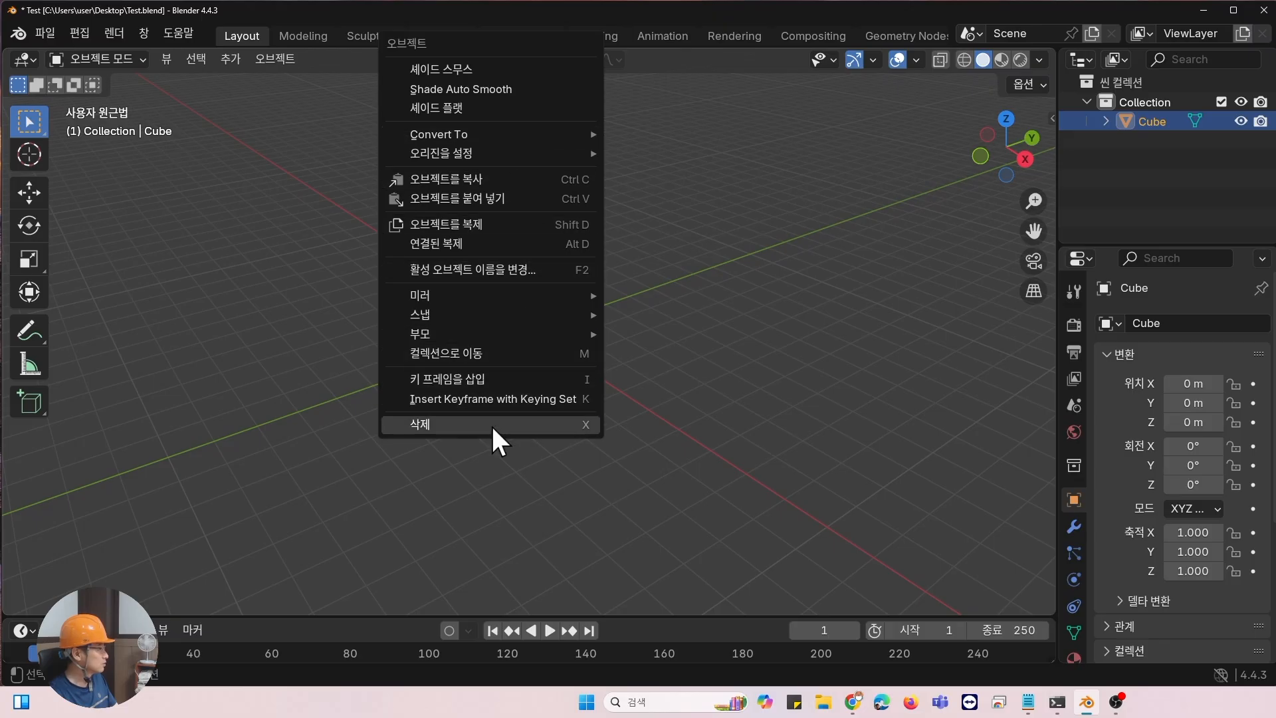
left_click(460, 425)
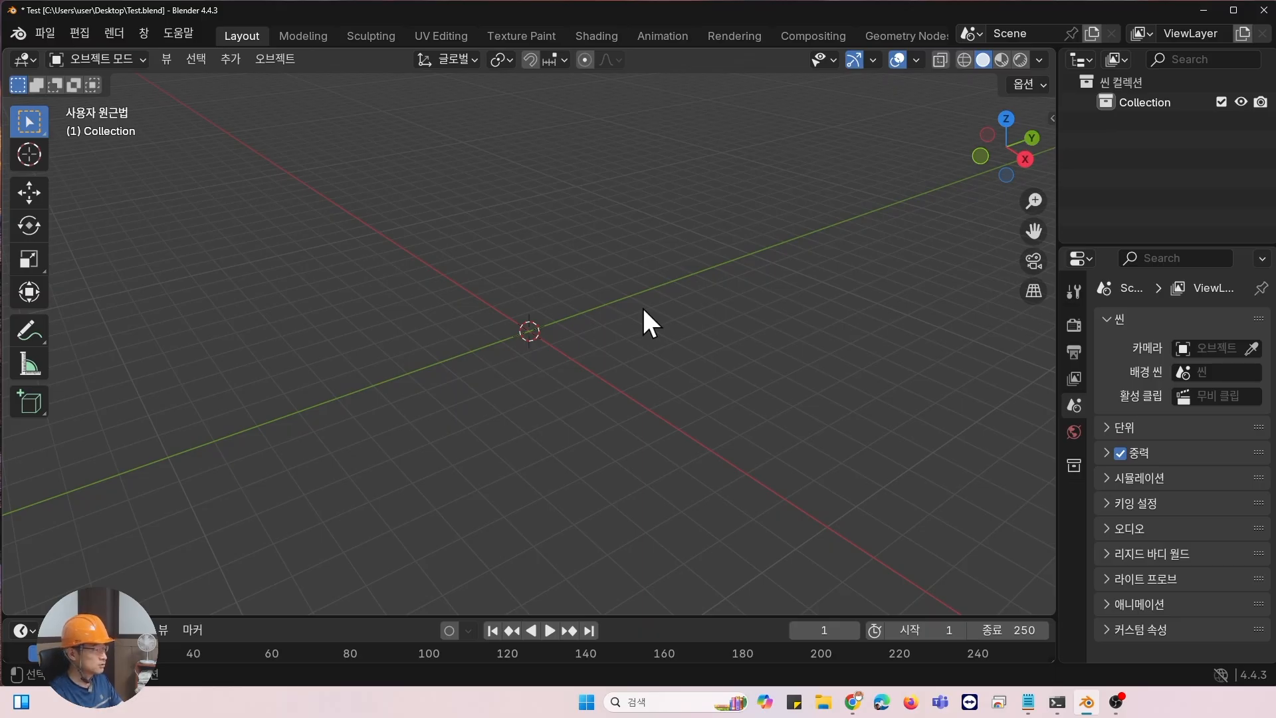
Expand the scene's Units (단위) settings and set the length unit to millimetres (밀리미터).
left_click(1107, 427)
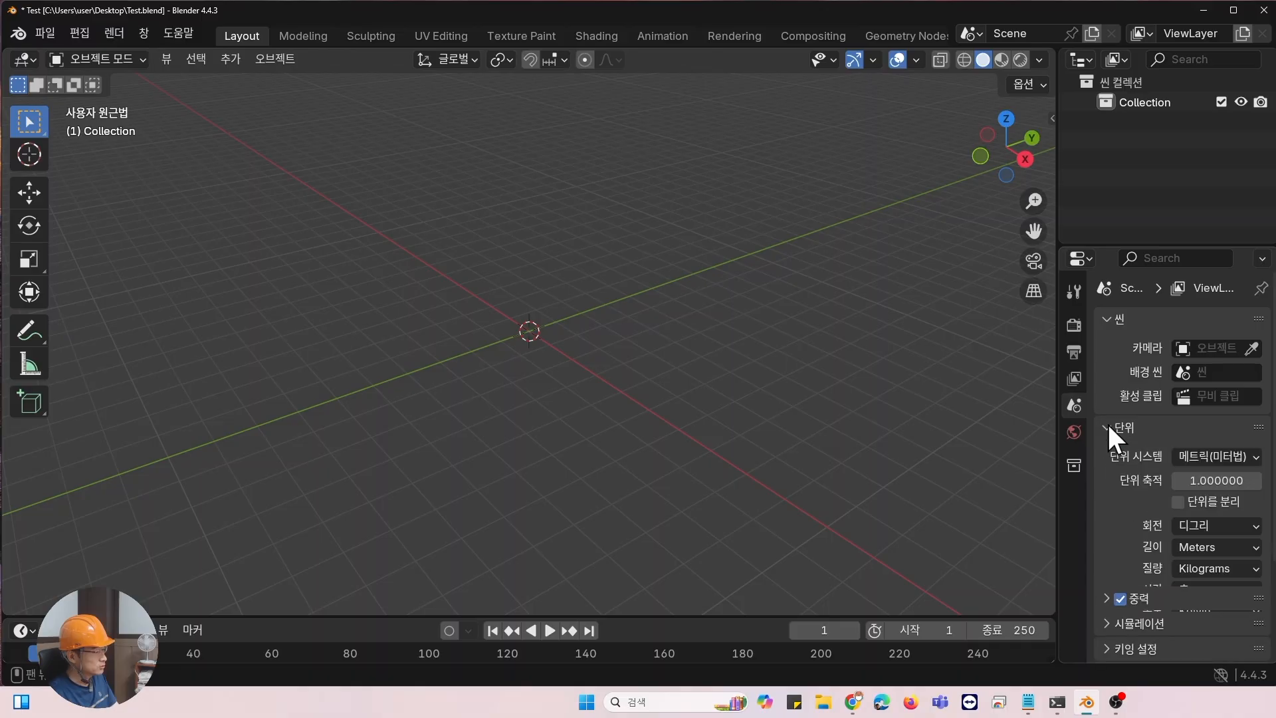
left_click(1251, 459)
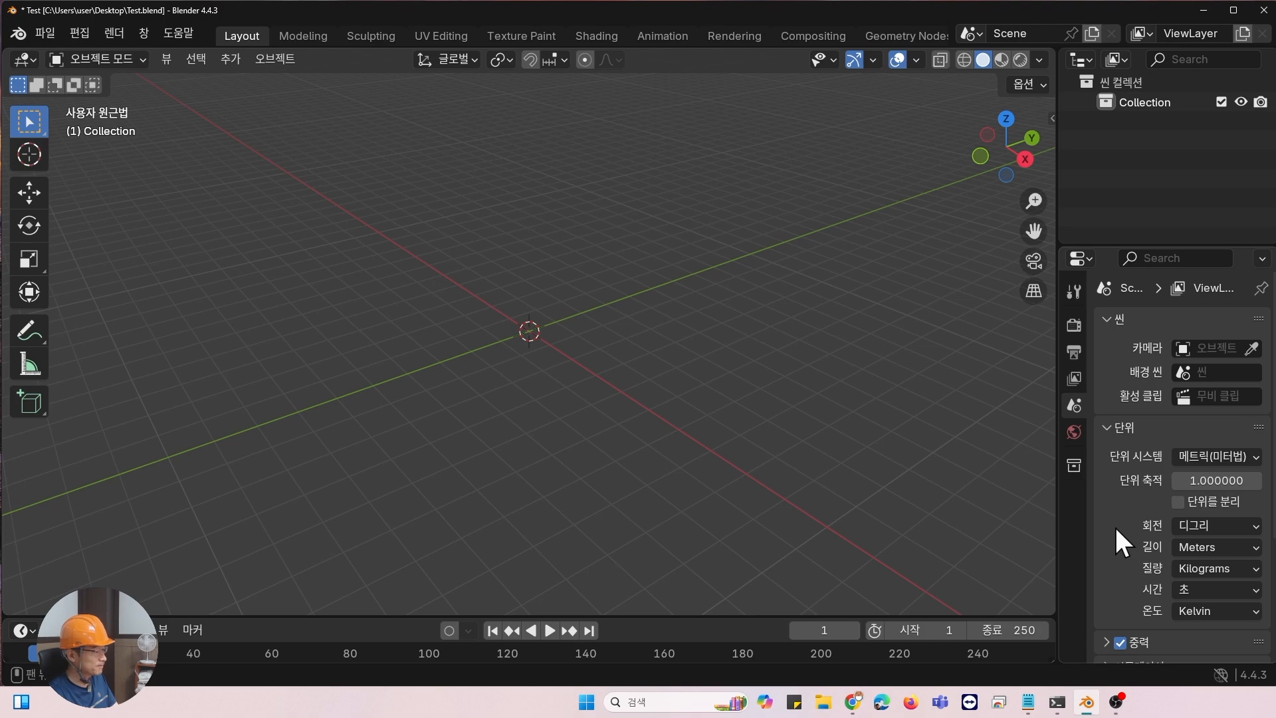
left_click(1252, 548)
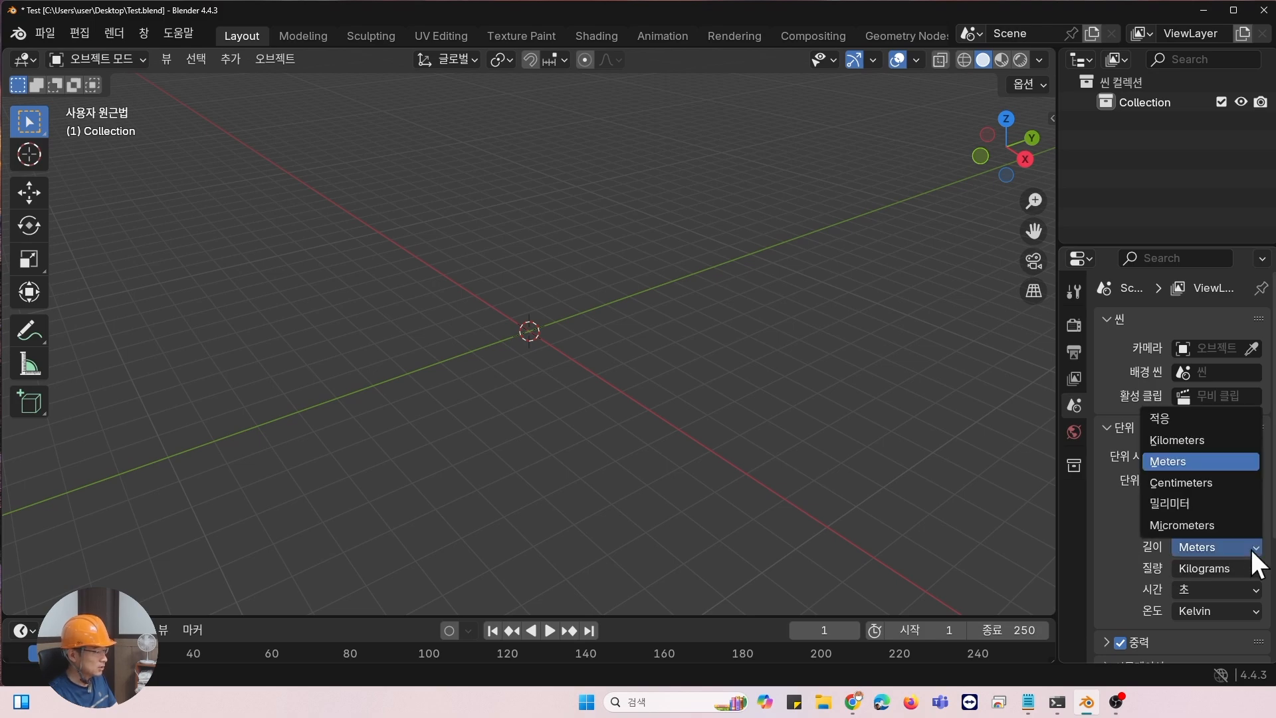
left_click(1194, 502)
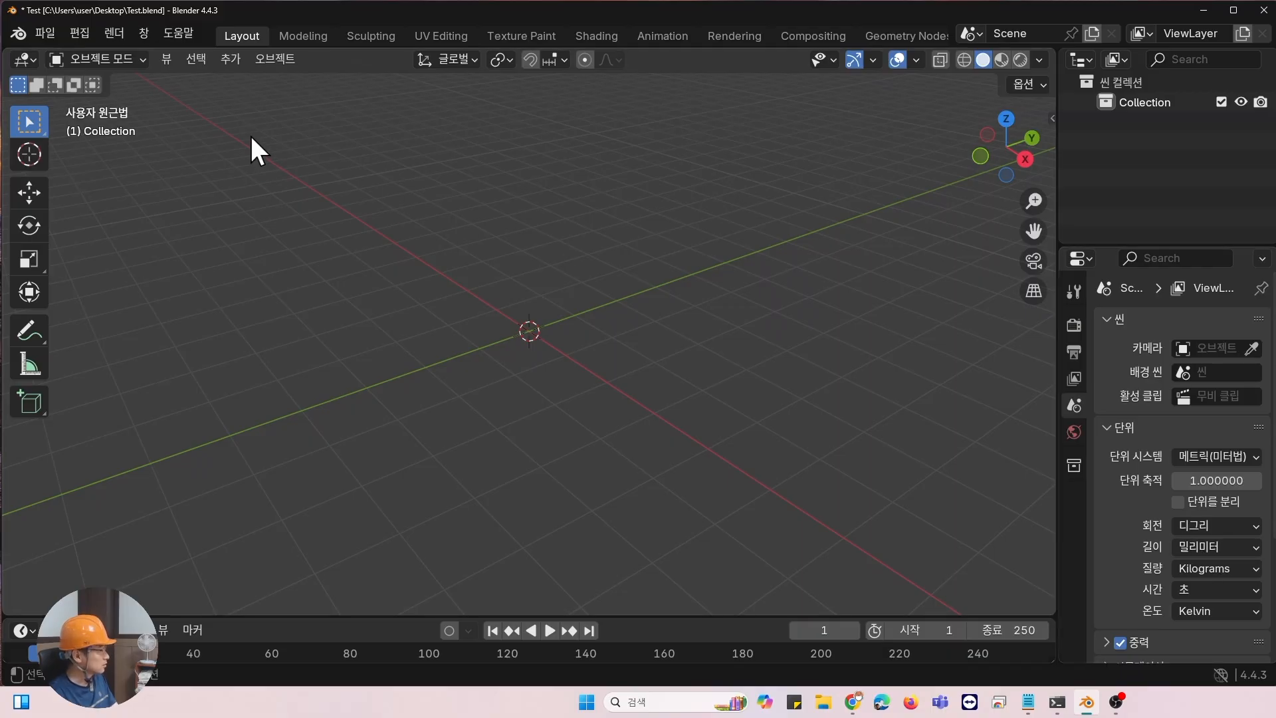
Add a new cube (큐브) mesh at the centre of the empty scene.
left_click(230, 58)
mouse_move(298, 59)
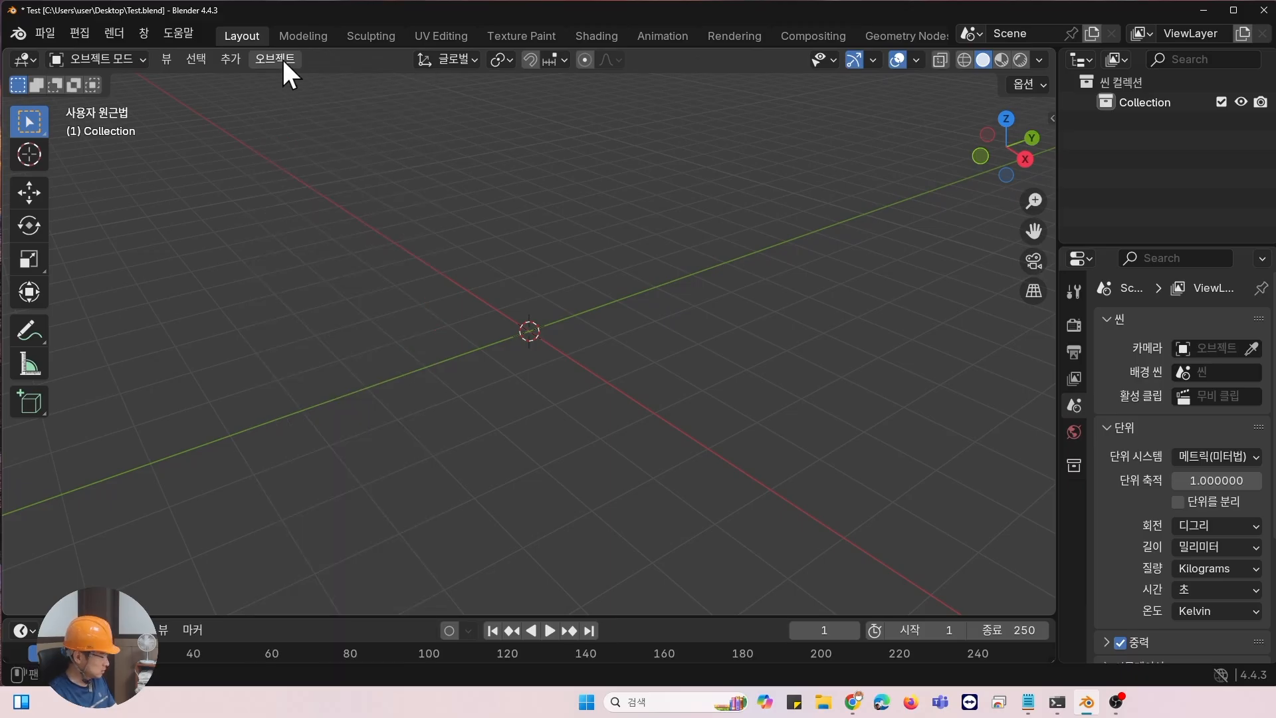
left_click(231, 60)
mouse_move(245, 82)
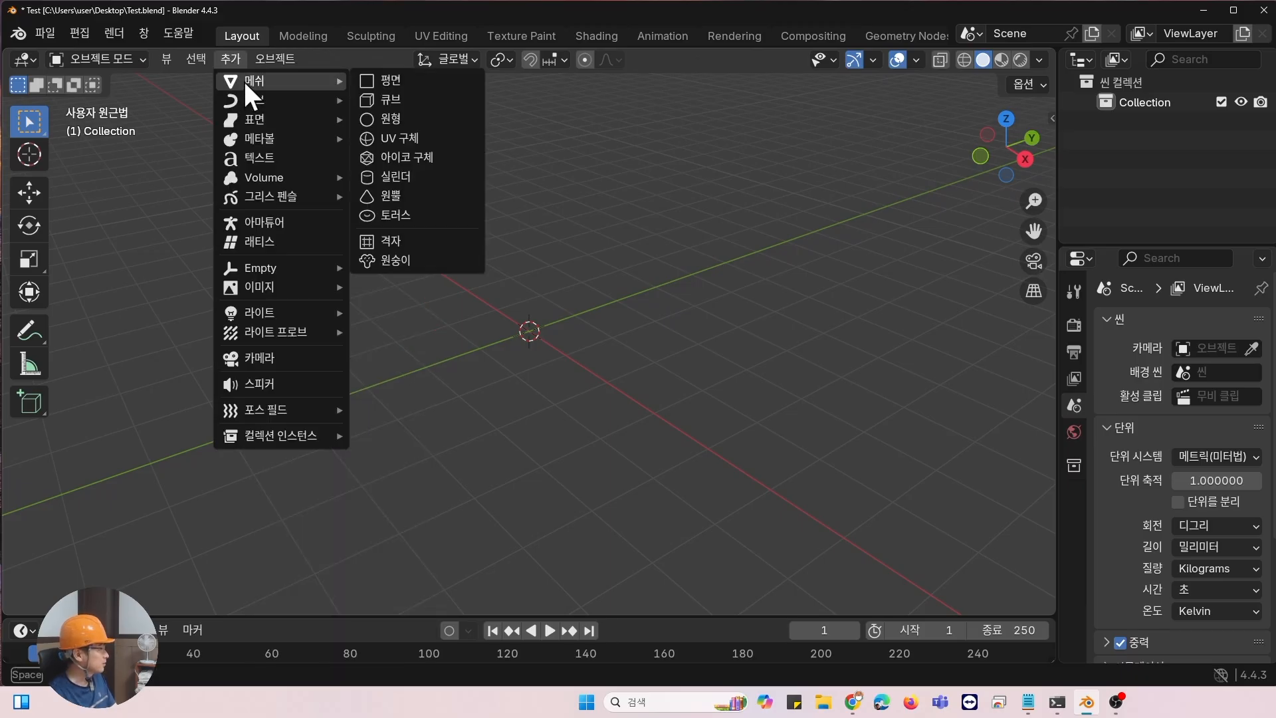
left_click(399, 99)
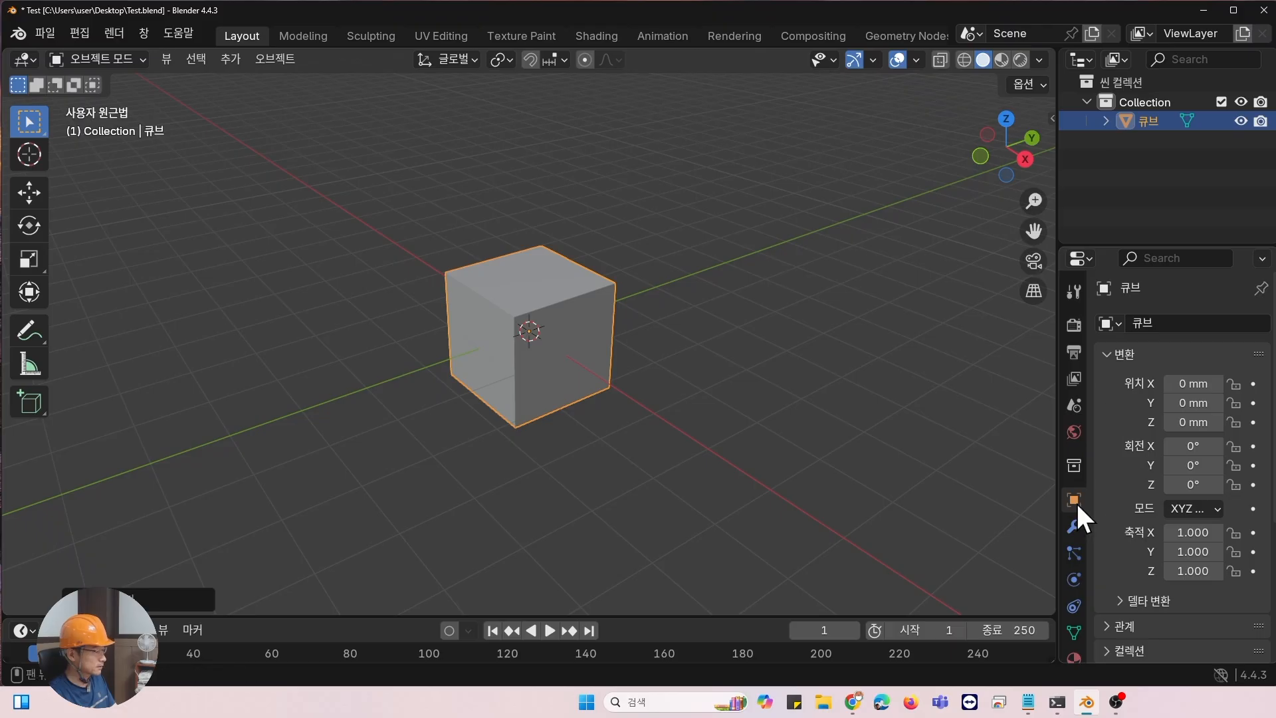
Examine the new cube's modifier and particle properties, the world properties, and the scene's unit settings.
left_click(1075, 527)
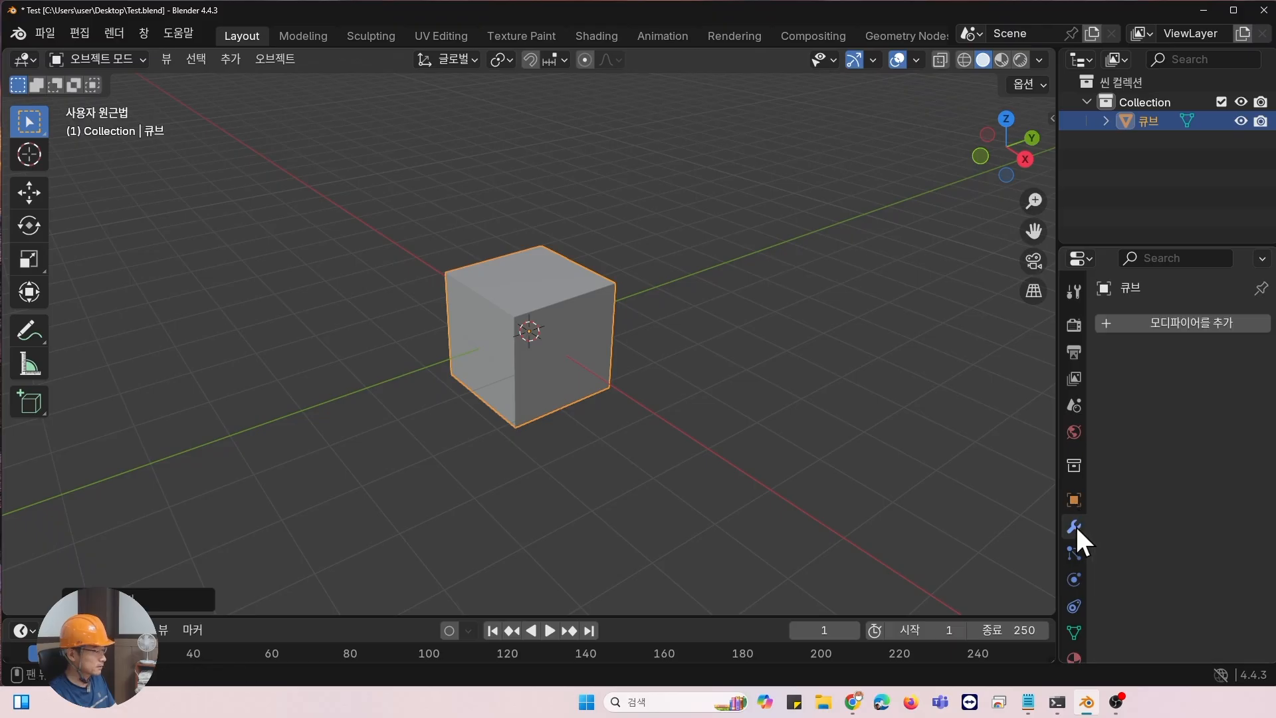
left_click(1074, 433)
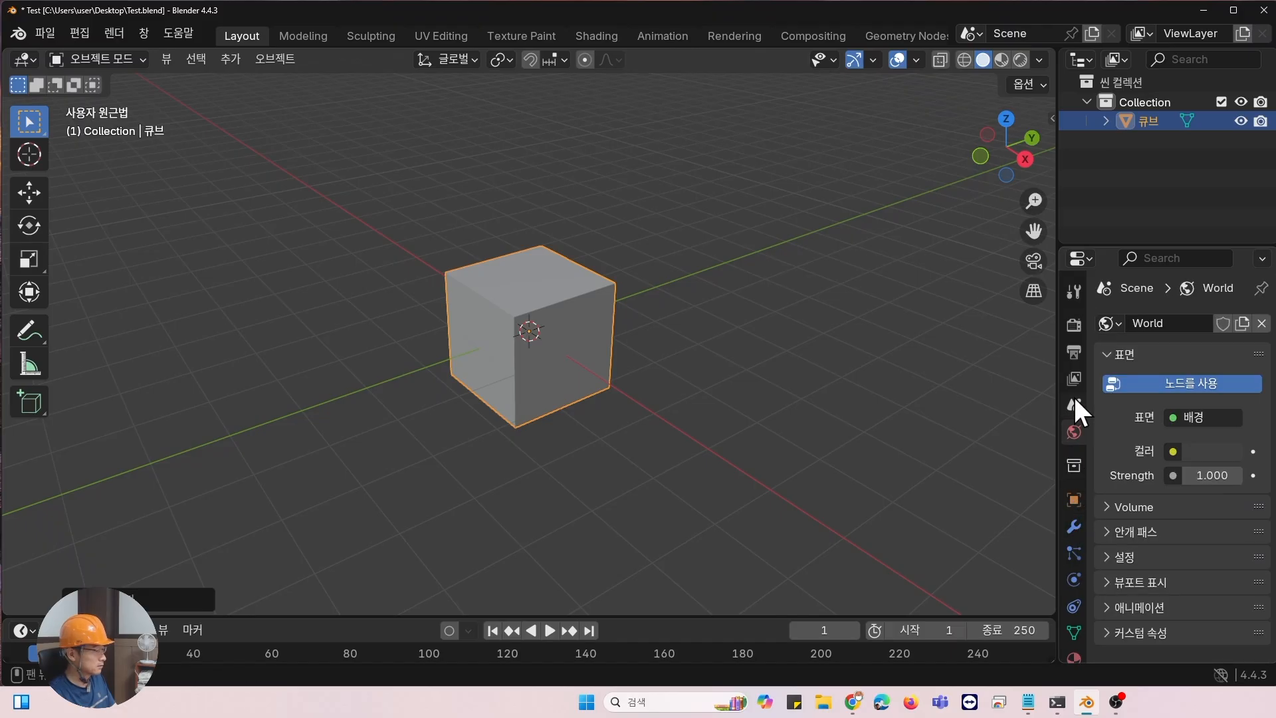
left_click(1074, 405)
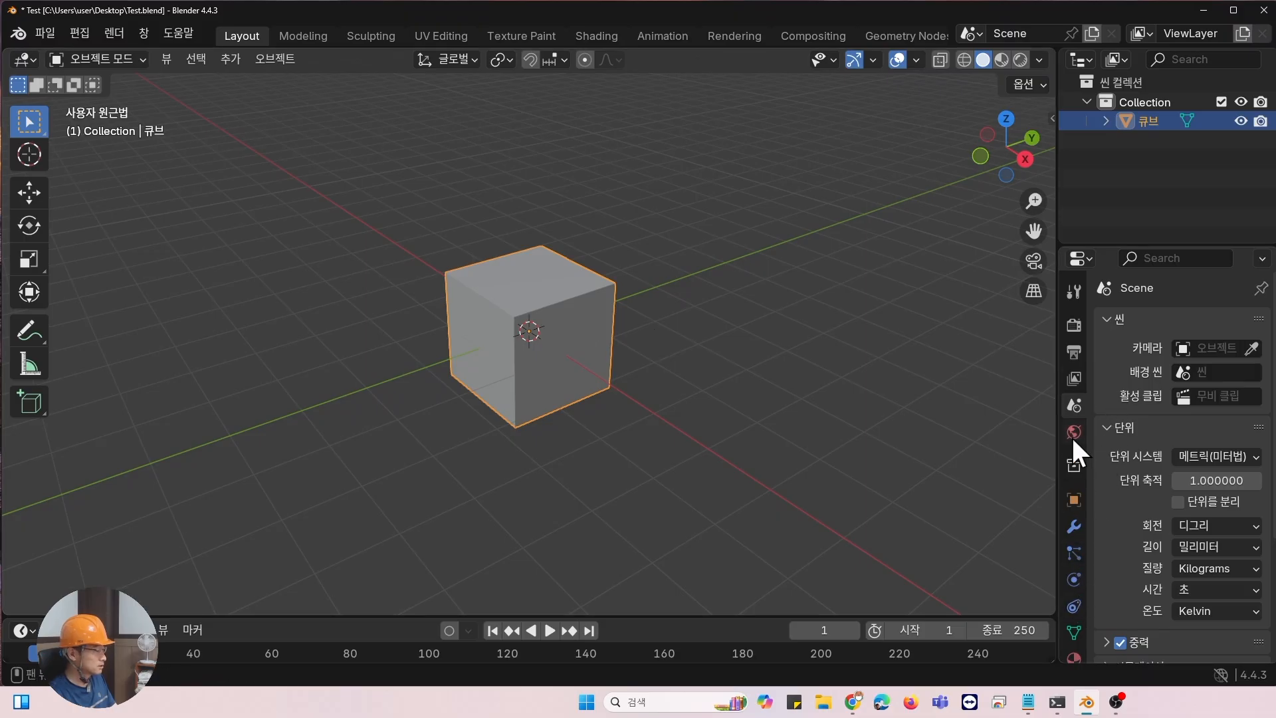
scroll(1171, 489, "down", 3)
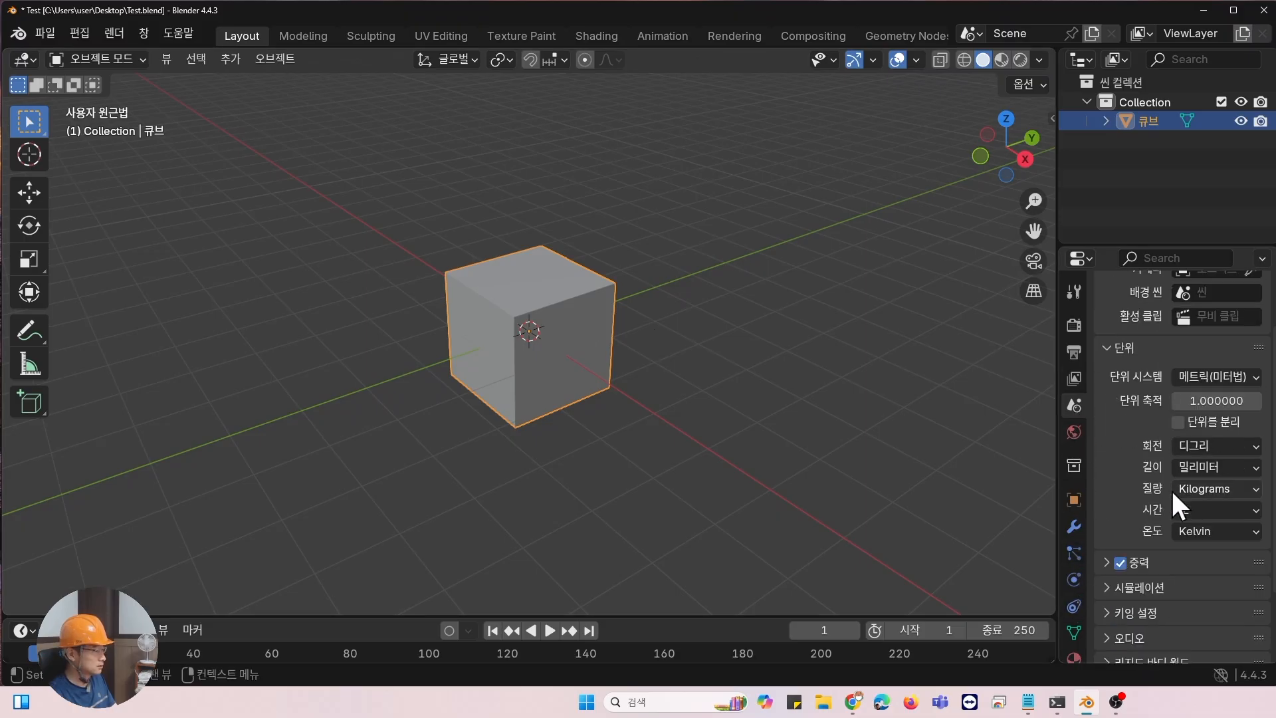
scroll(1171, 529, "down", 2)
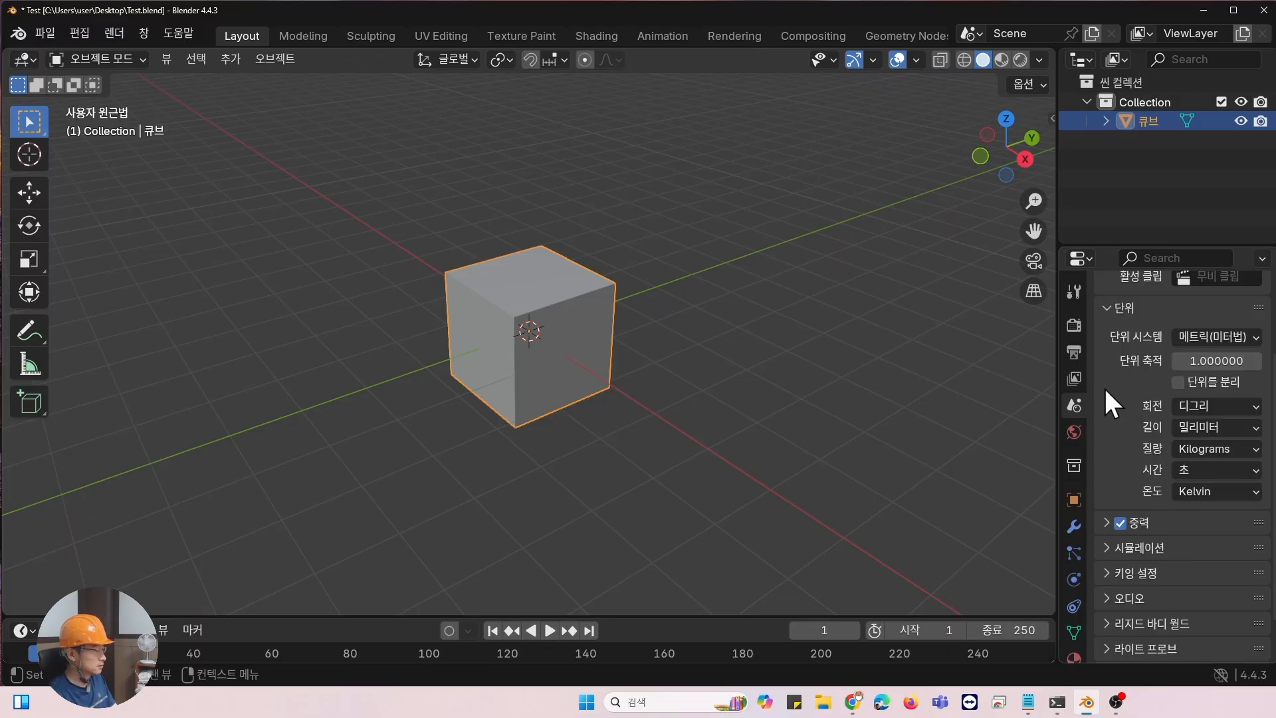
left_click(1072, 431)
left_click(1074, 404)
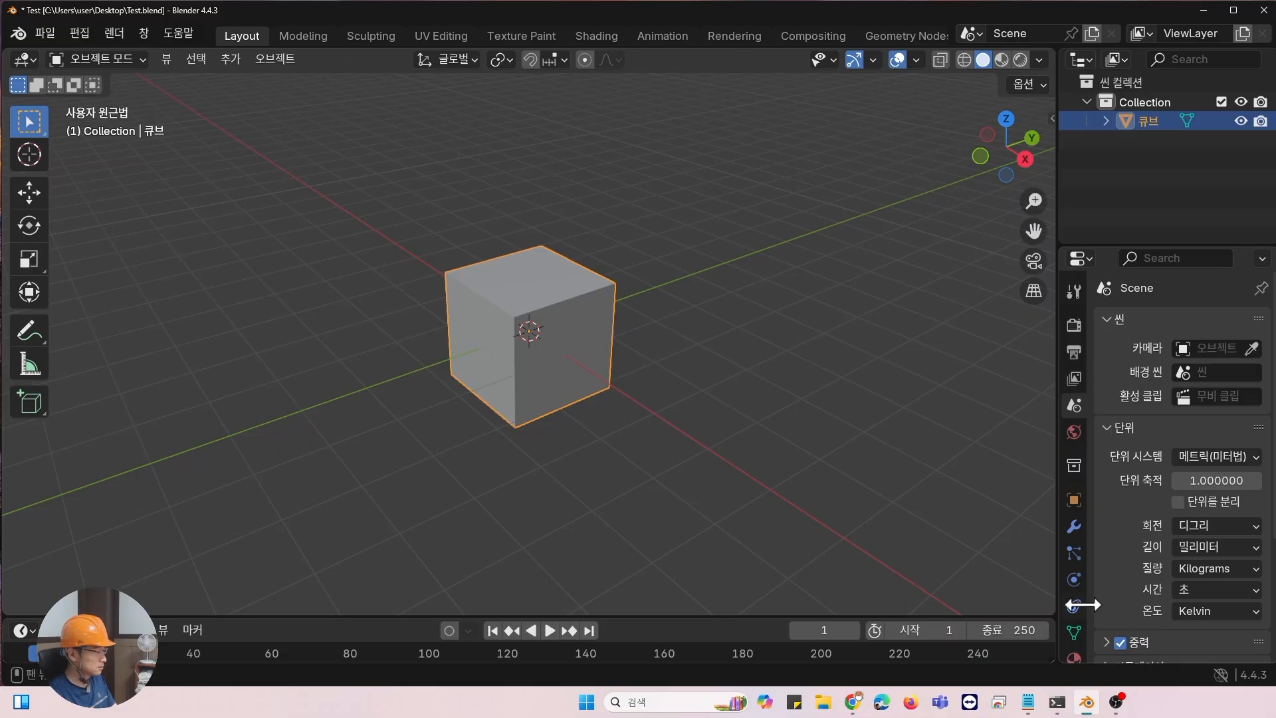
left_click(1073, 555)
left_click(698, 306)
left_click(553, 305)
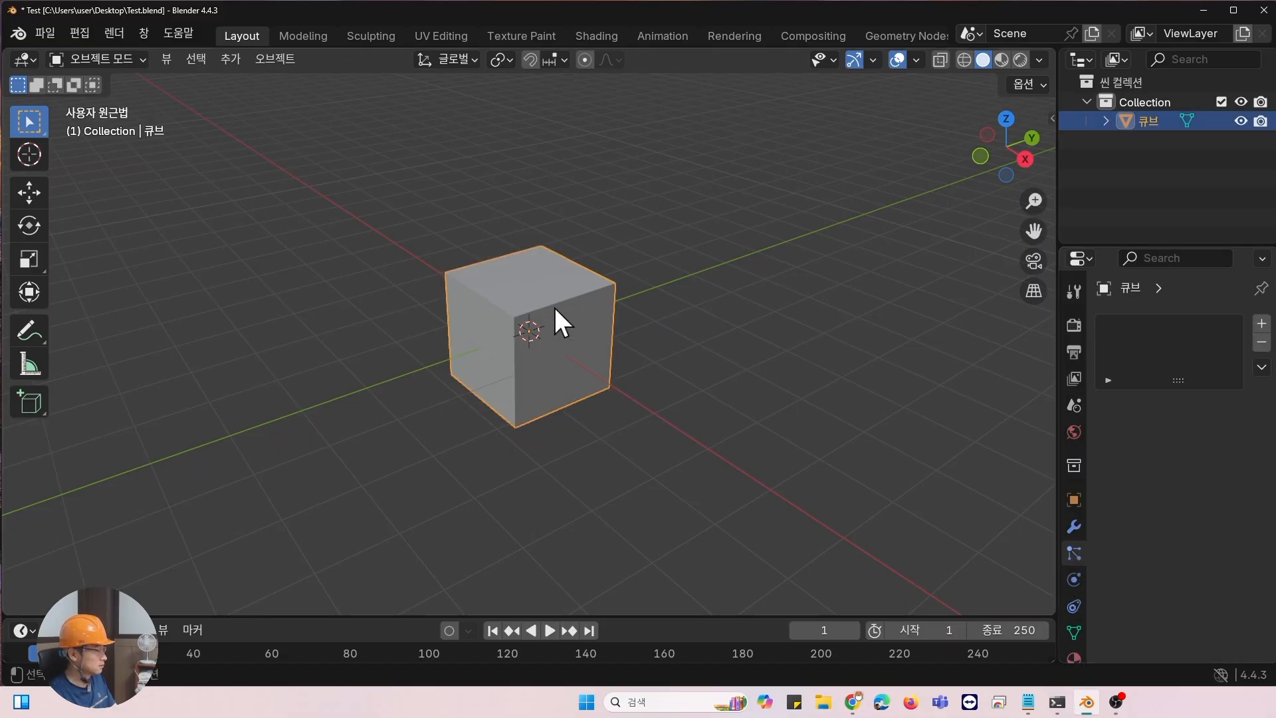
left_click(1074, 405)
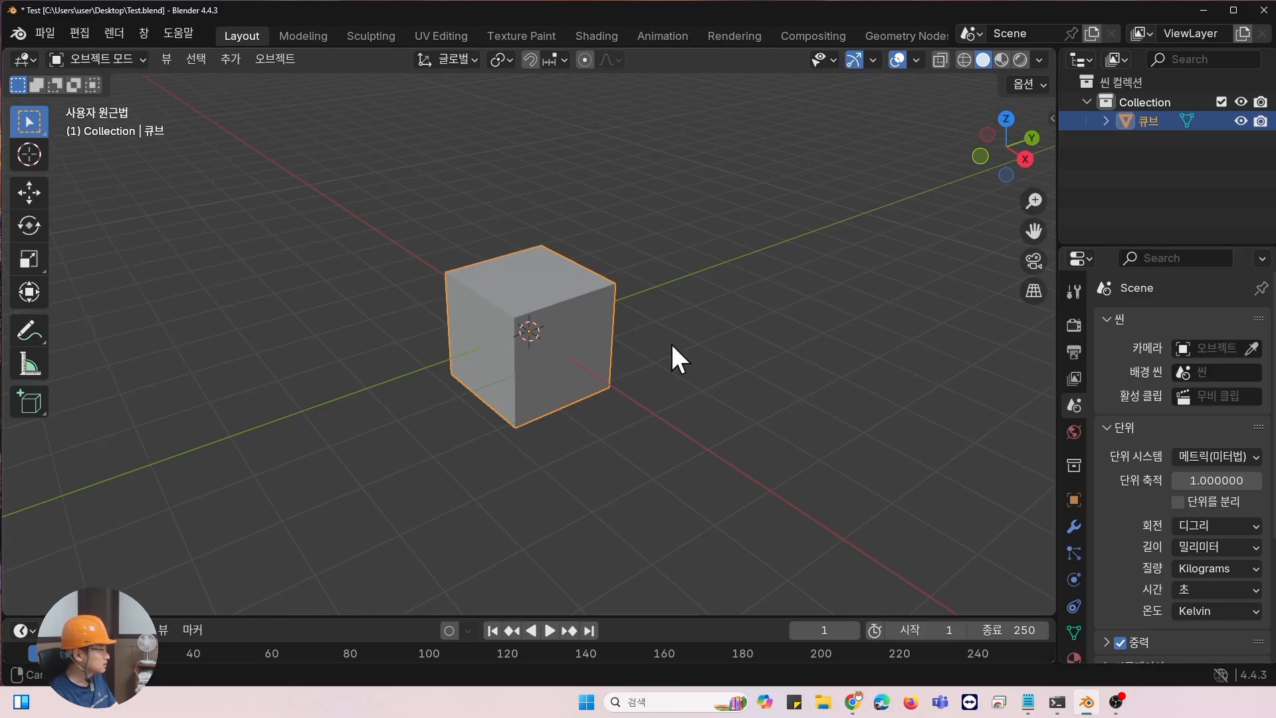
Turn on snapping and set the snap target to Edge (에지).
middle_click_drag(672, 345, 634, 349)
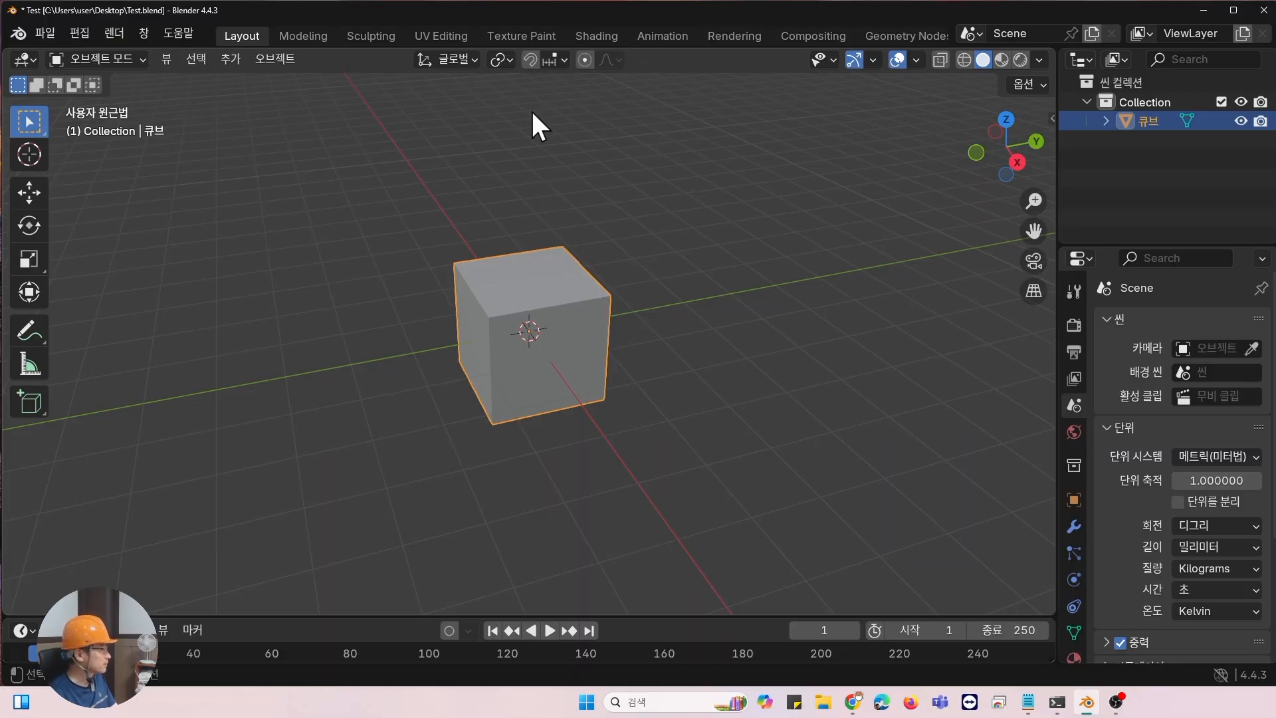
left_click(529, 60)
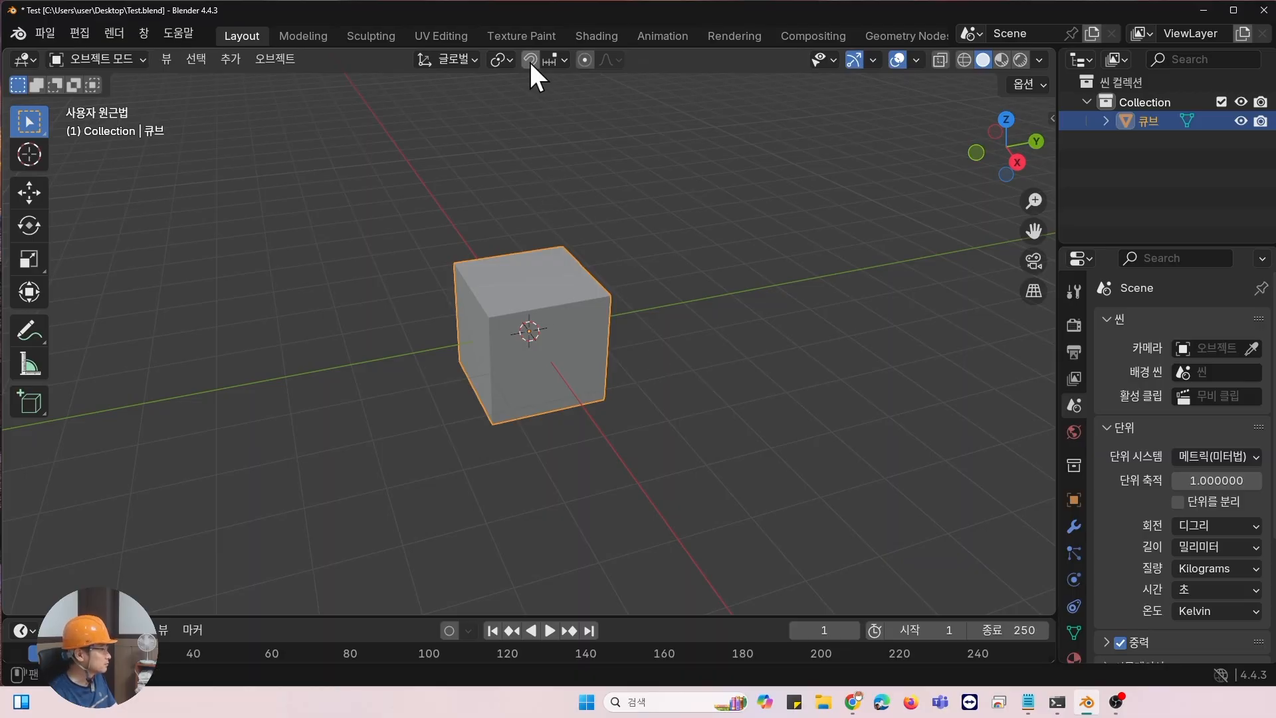
left_click(564, 60)
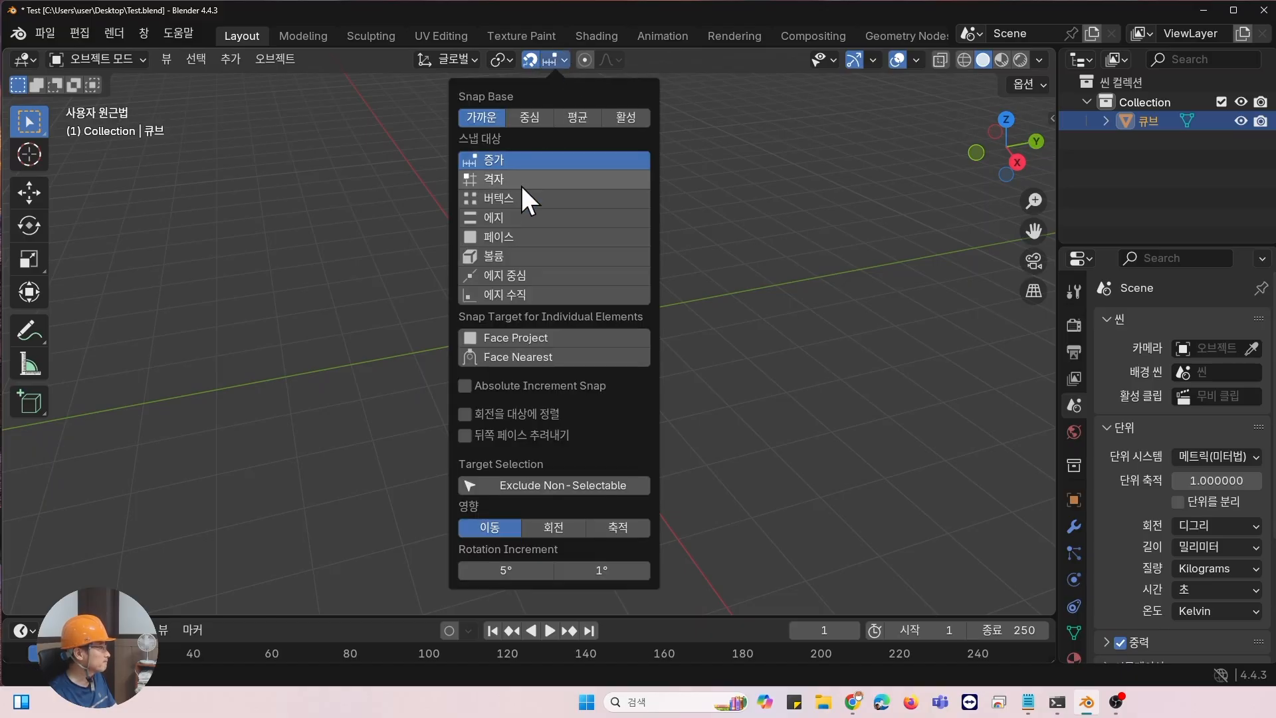
left_click(504, 221)
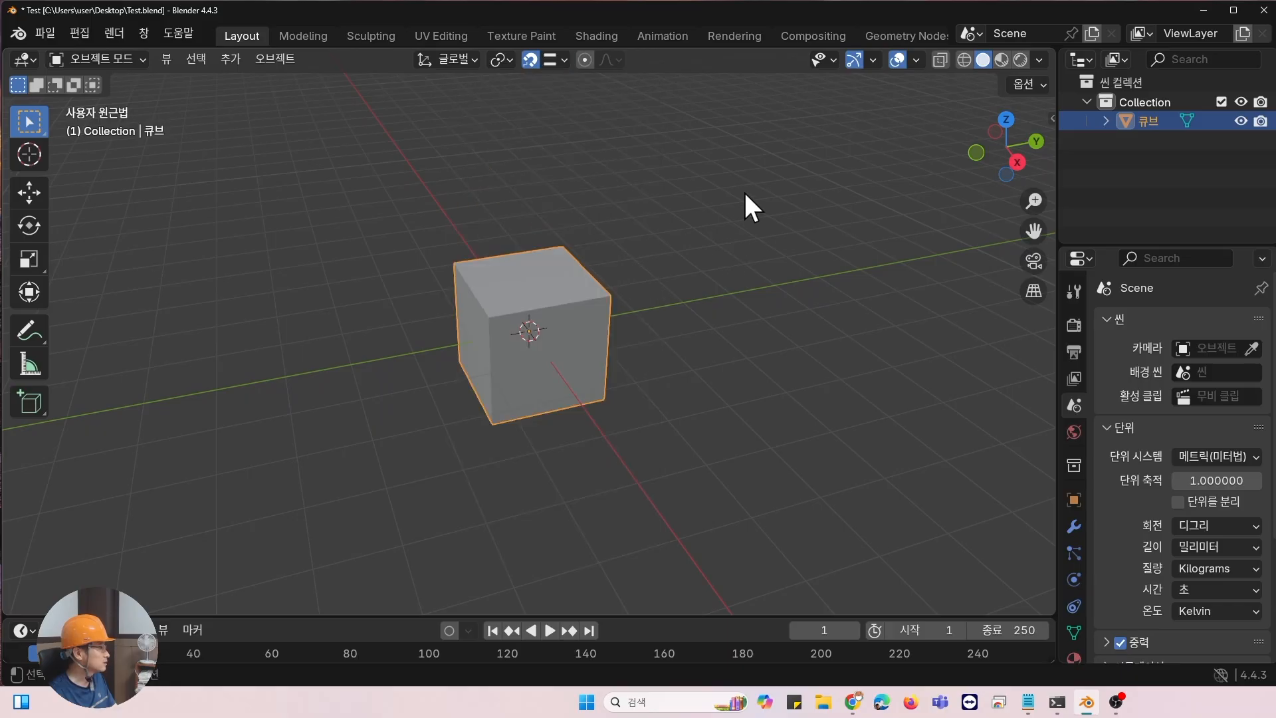
Measure the cube's lower front edge from corner to corner and set the scene's length unit to Meters.
left_click(30, 363)
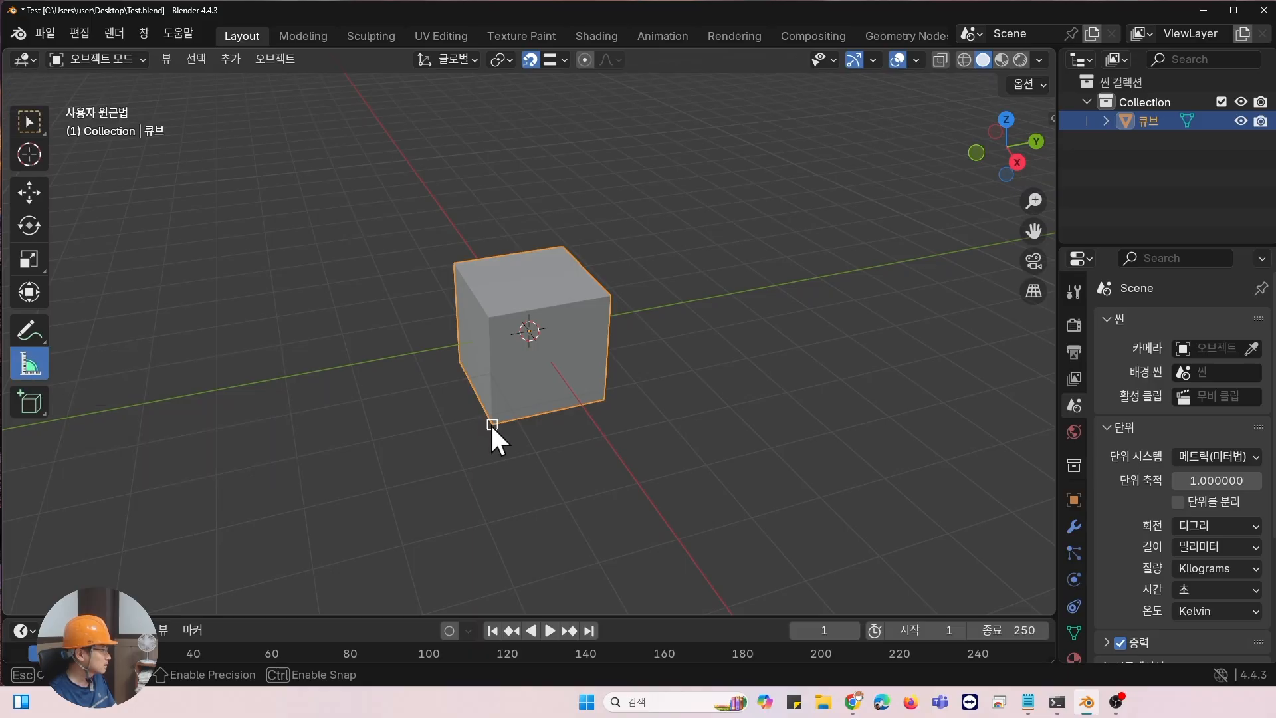
left_click_drag(492, 424, 604, 401)
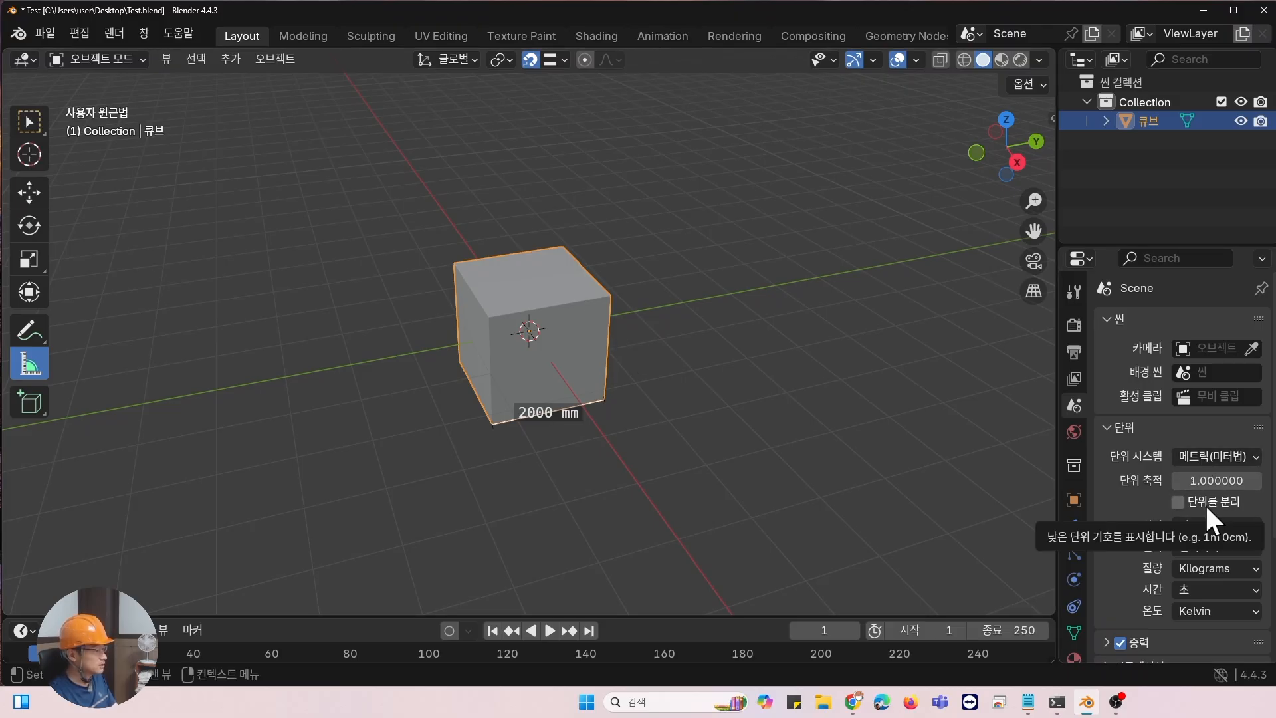
left_click(1232, 542)
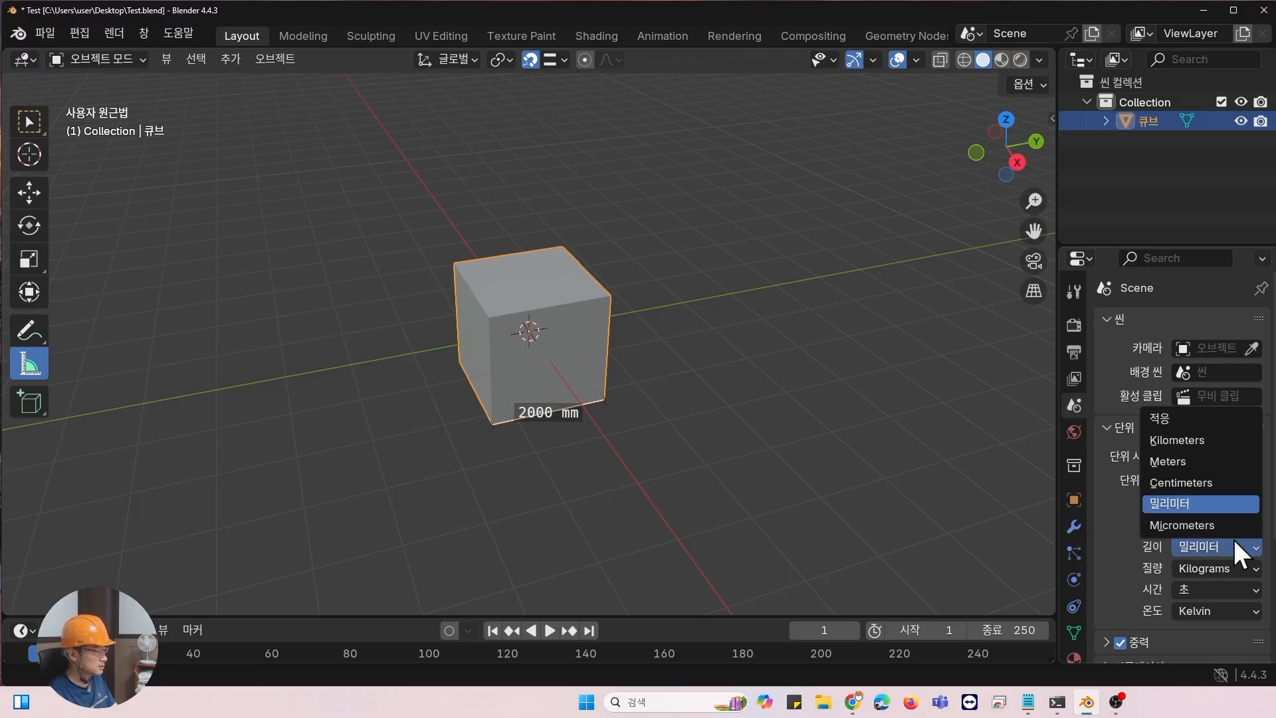
left_click(1213, 460)
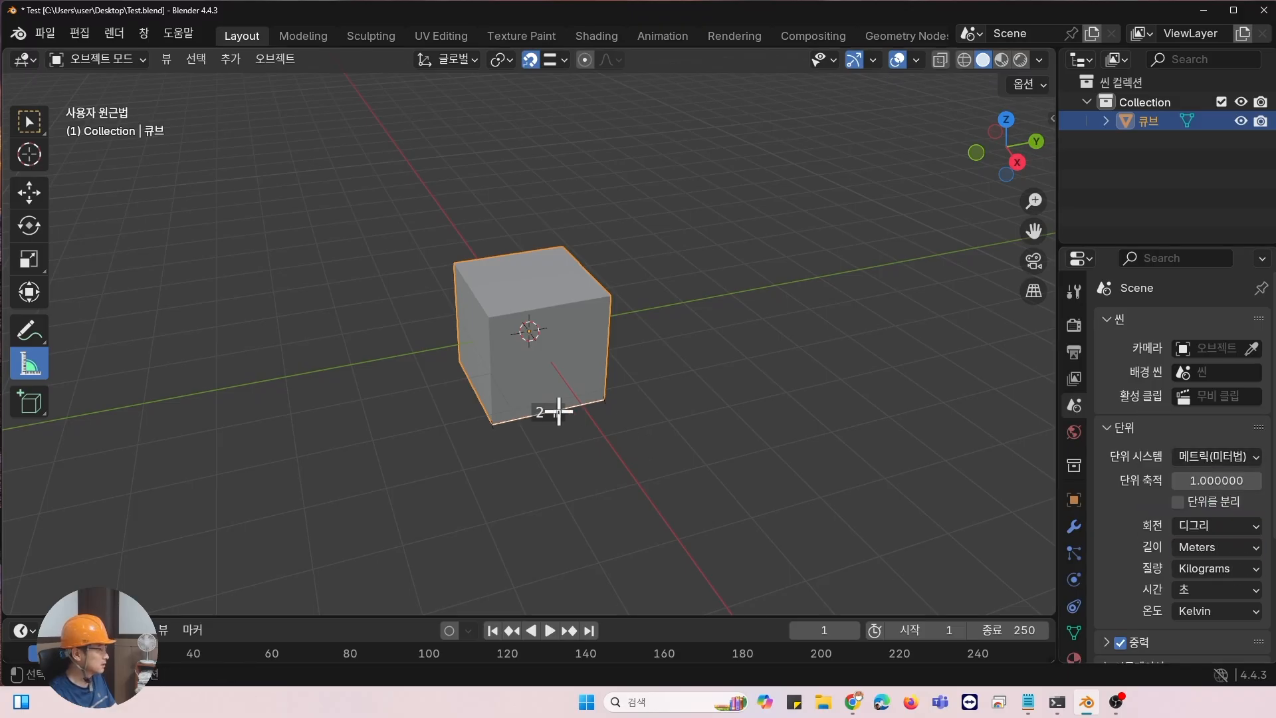
Return to the Select Box tool and practise selecting and deselecting the cube, leaving it deselected.
left_click(16, 110)
left_click(81, 129)
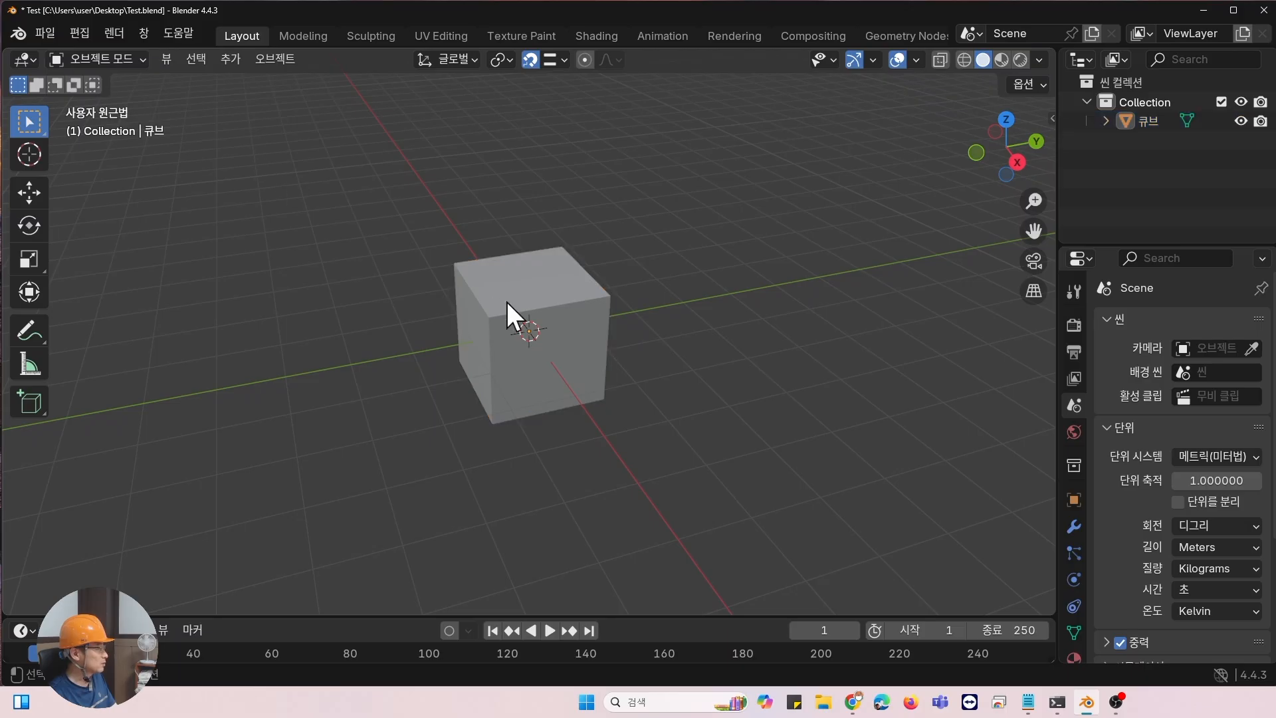
left_click(528, 298)
left_click(707, 280)
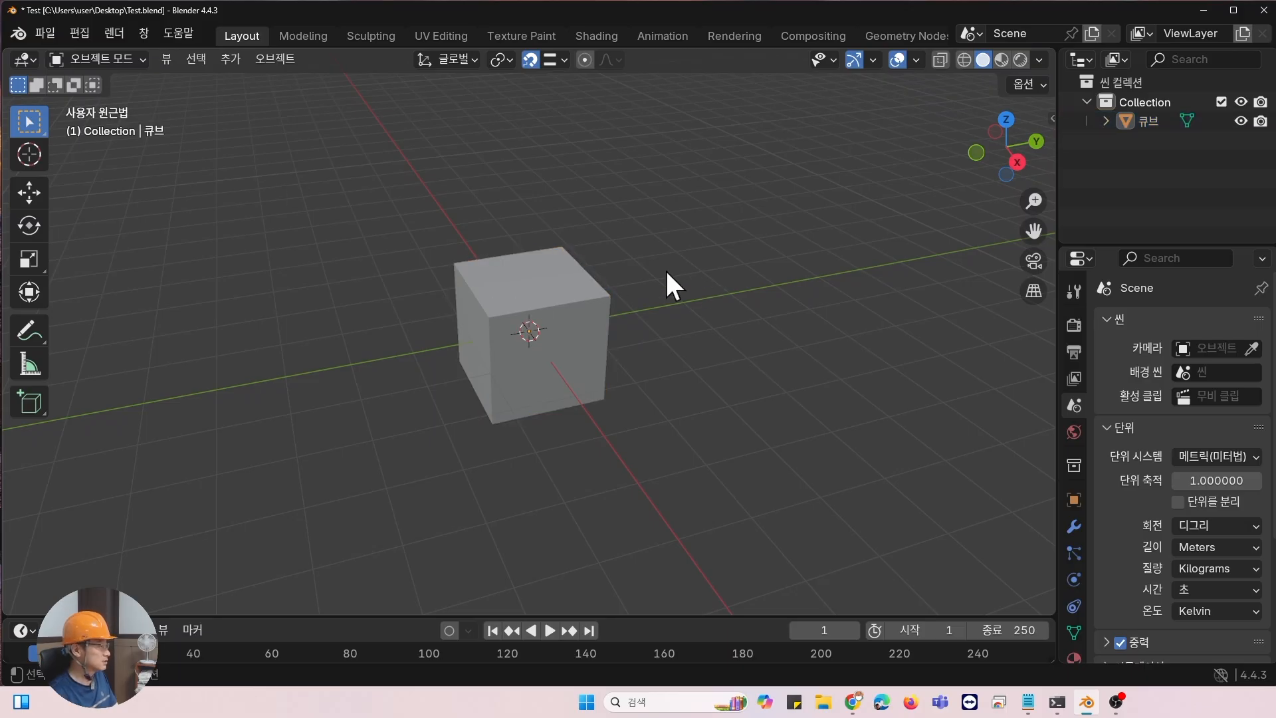
left_click(521, 279)
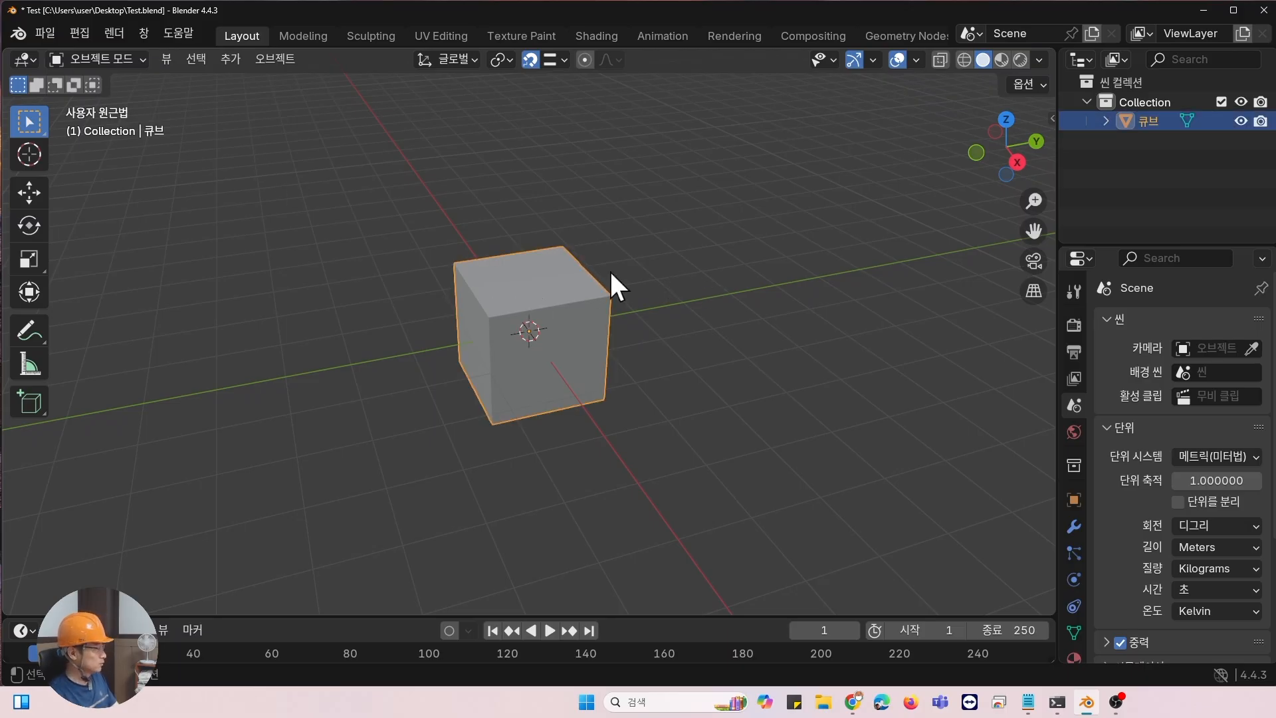
left_click(787, 253)
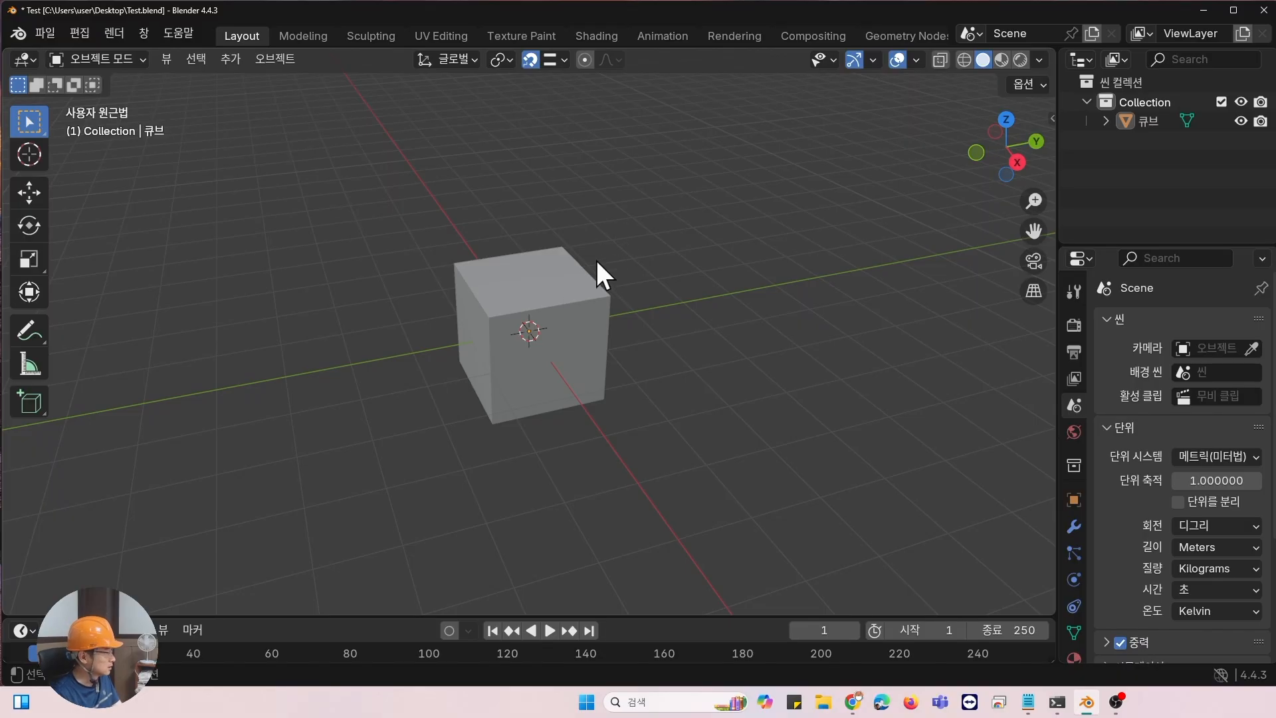
left_click(577, 264)
left_click(661, 212)
Enlarge the timeline area upward so it takes up about half of the workspace below the 3D viewport.
left_click_drag(695, 617, 686, 417)
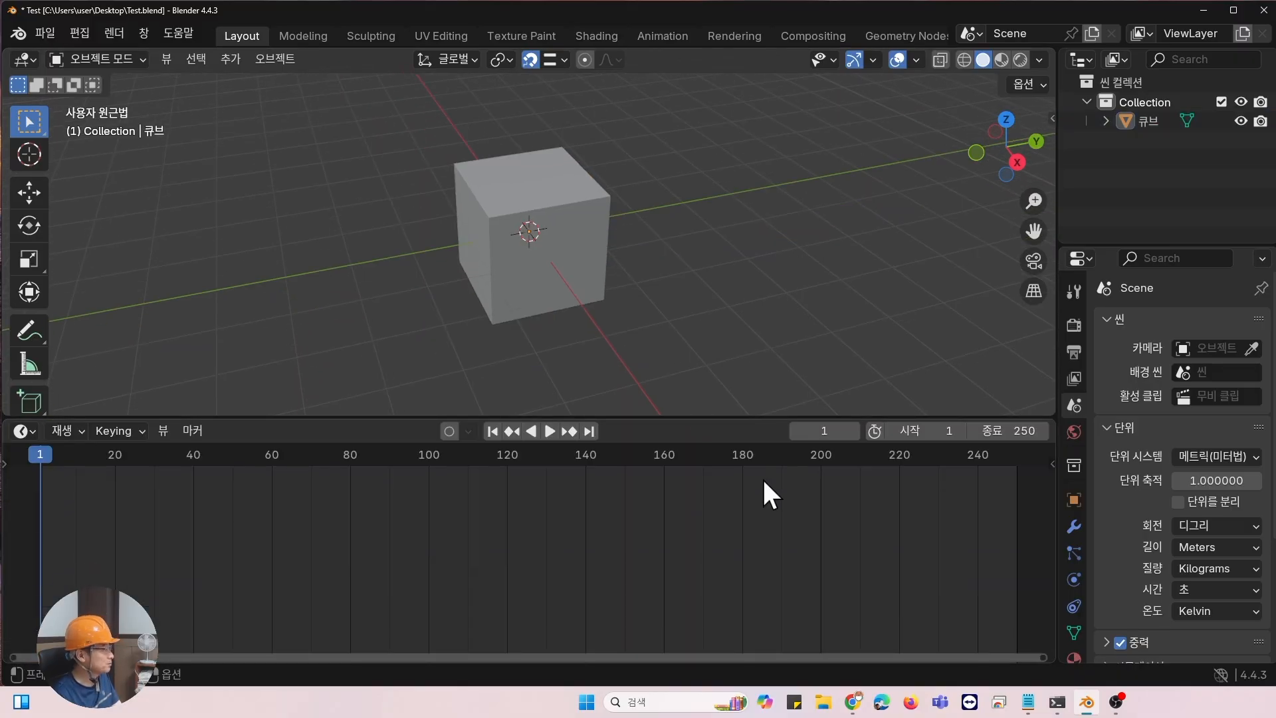